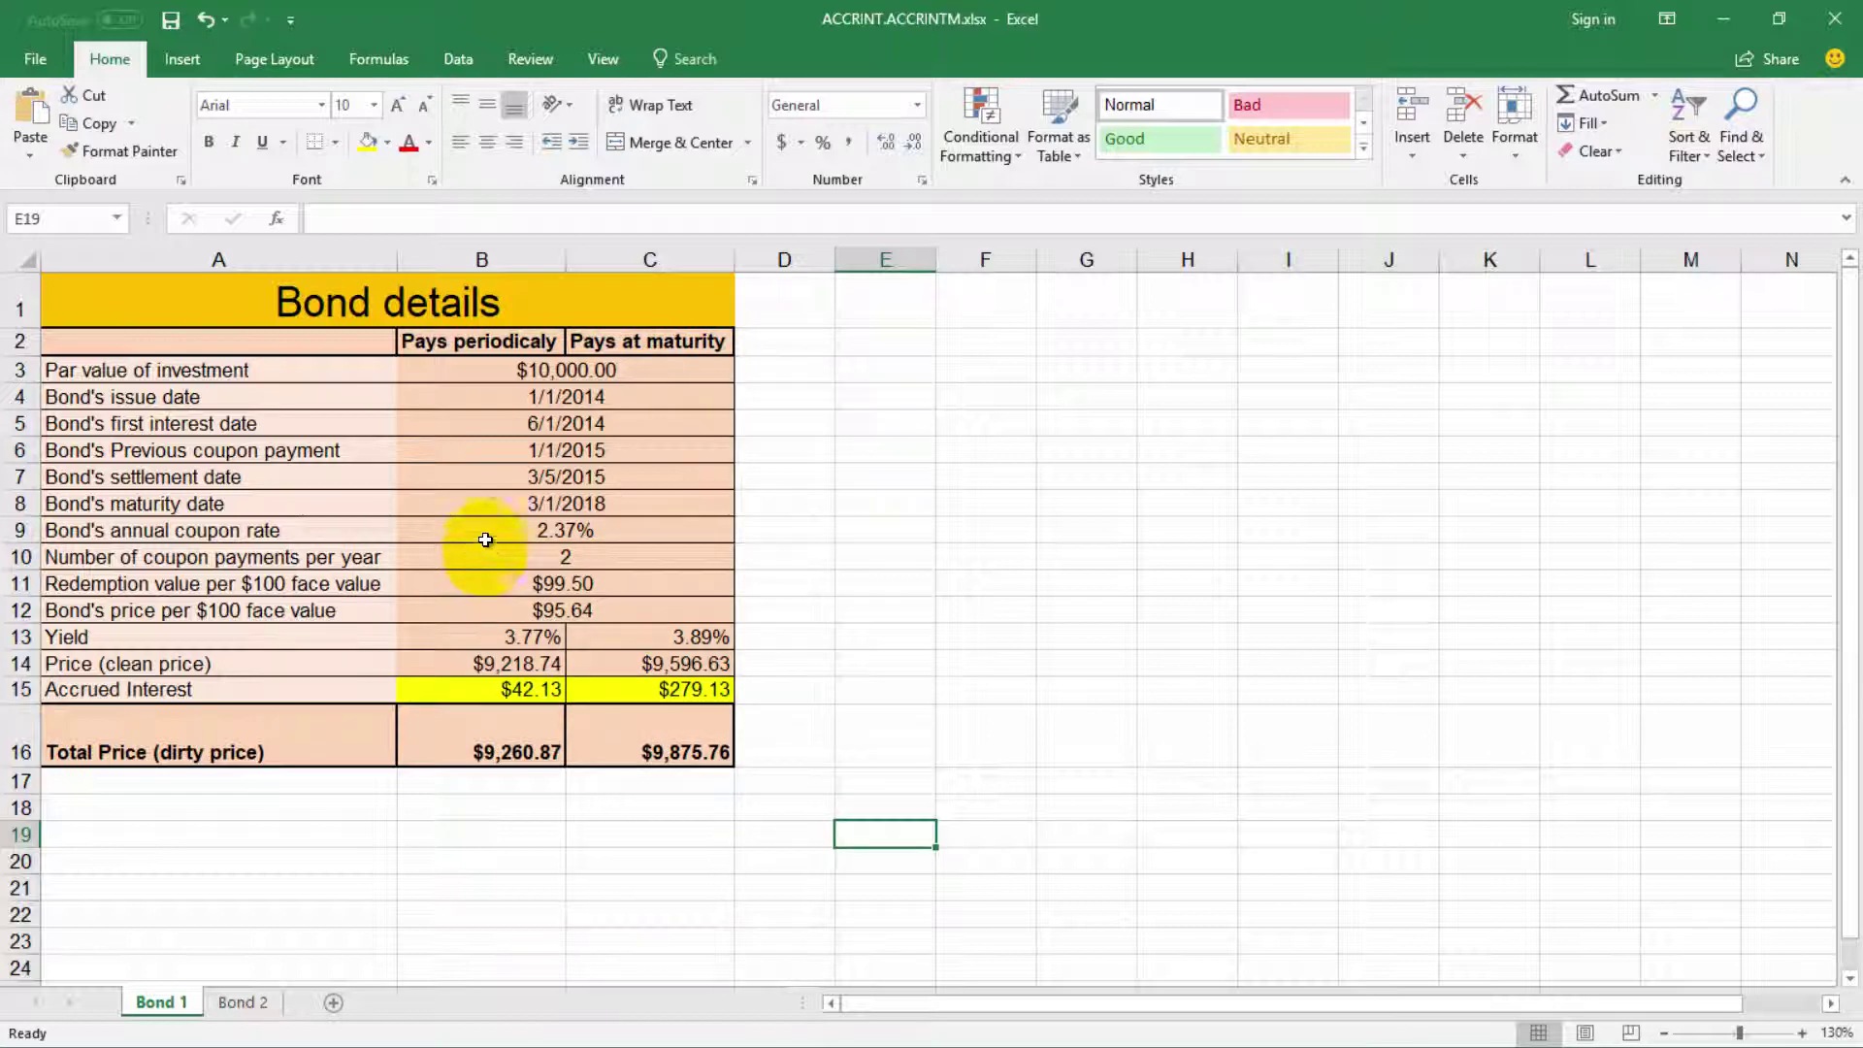
Step: Review the original sheet's coupon date, columns B and C, PRICE/PRICEMAT formulas and par value
{"action": "left_click", "coordinate": [498, 449]}
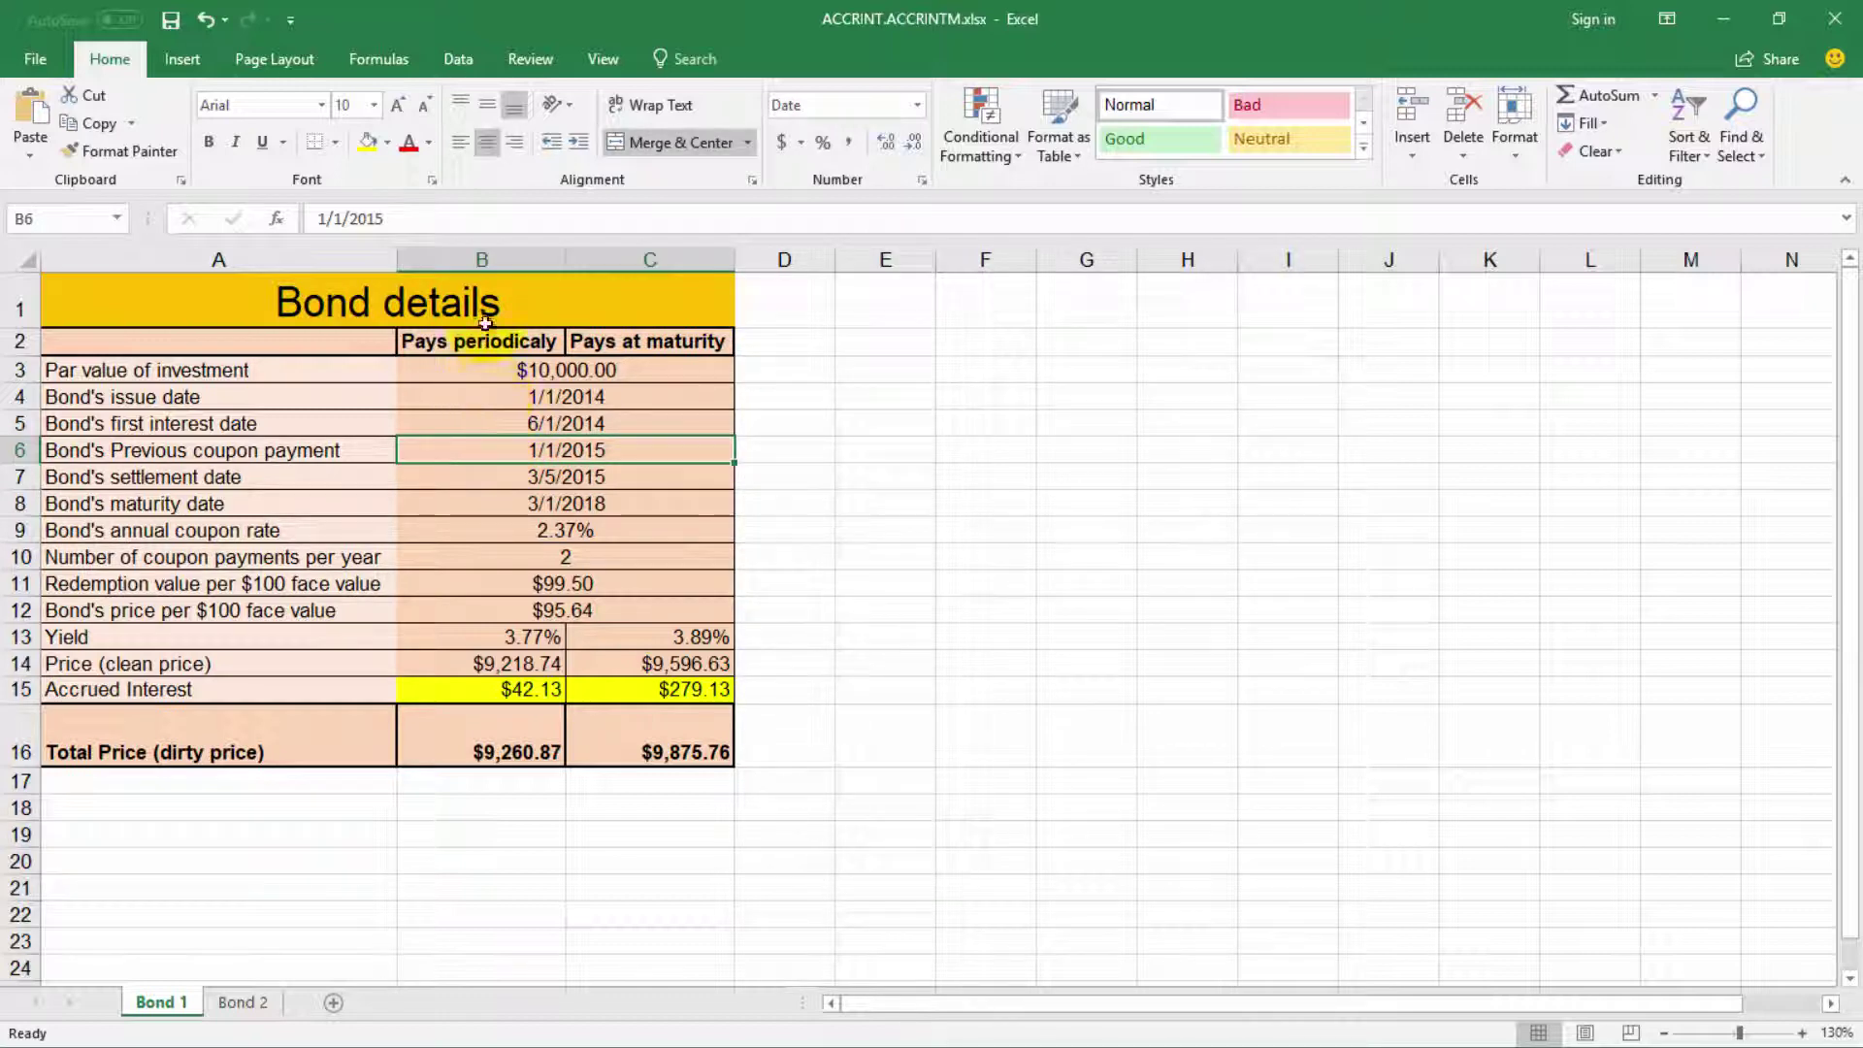
{"action": "left_click", "coordinate": [488, 260]}
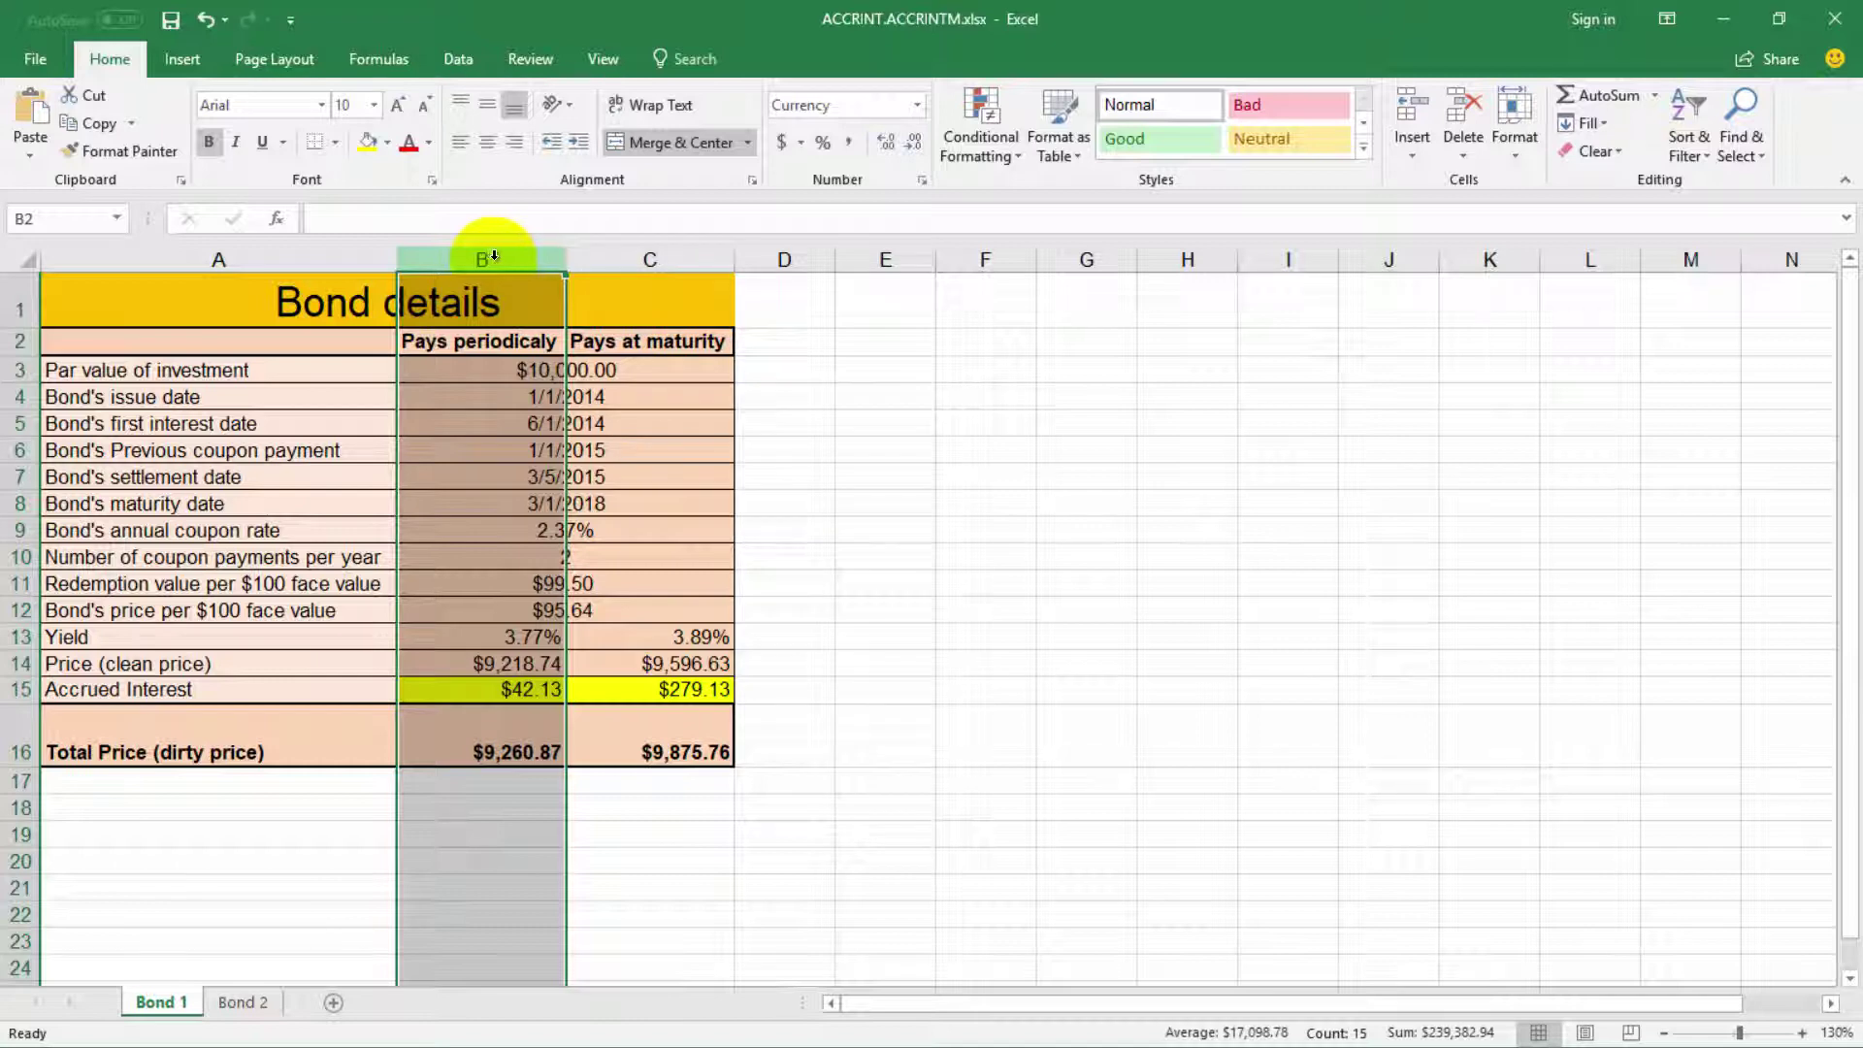
{"action": "left_click", "coordinate": [639, 260]}
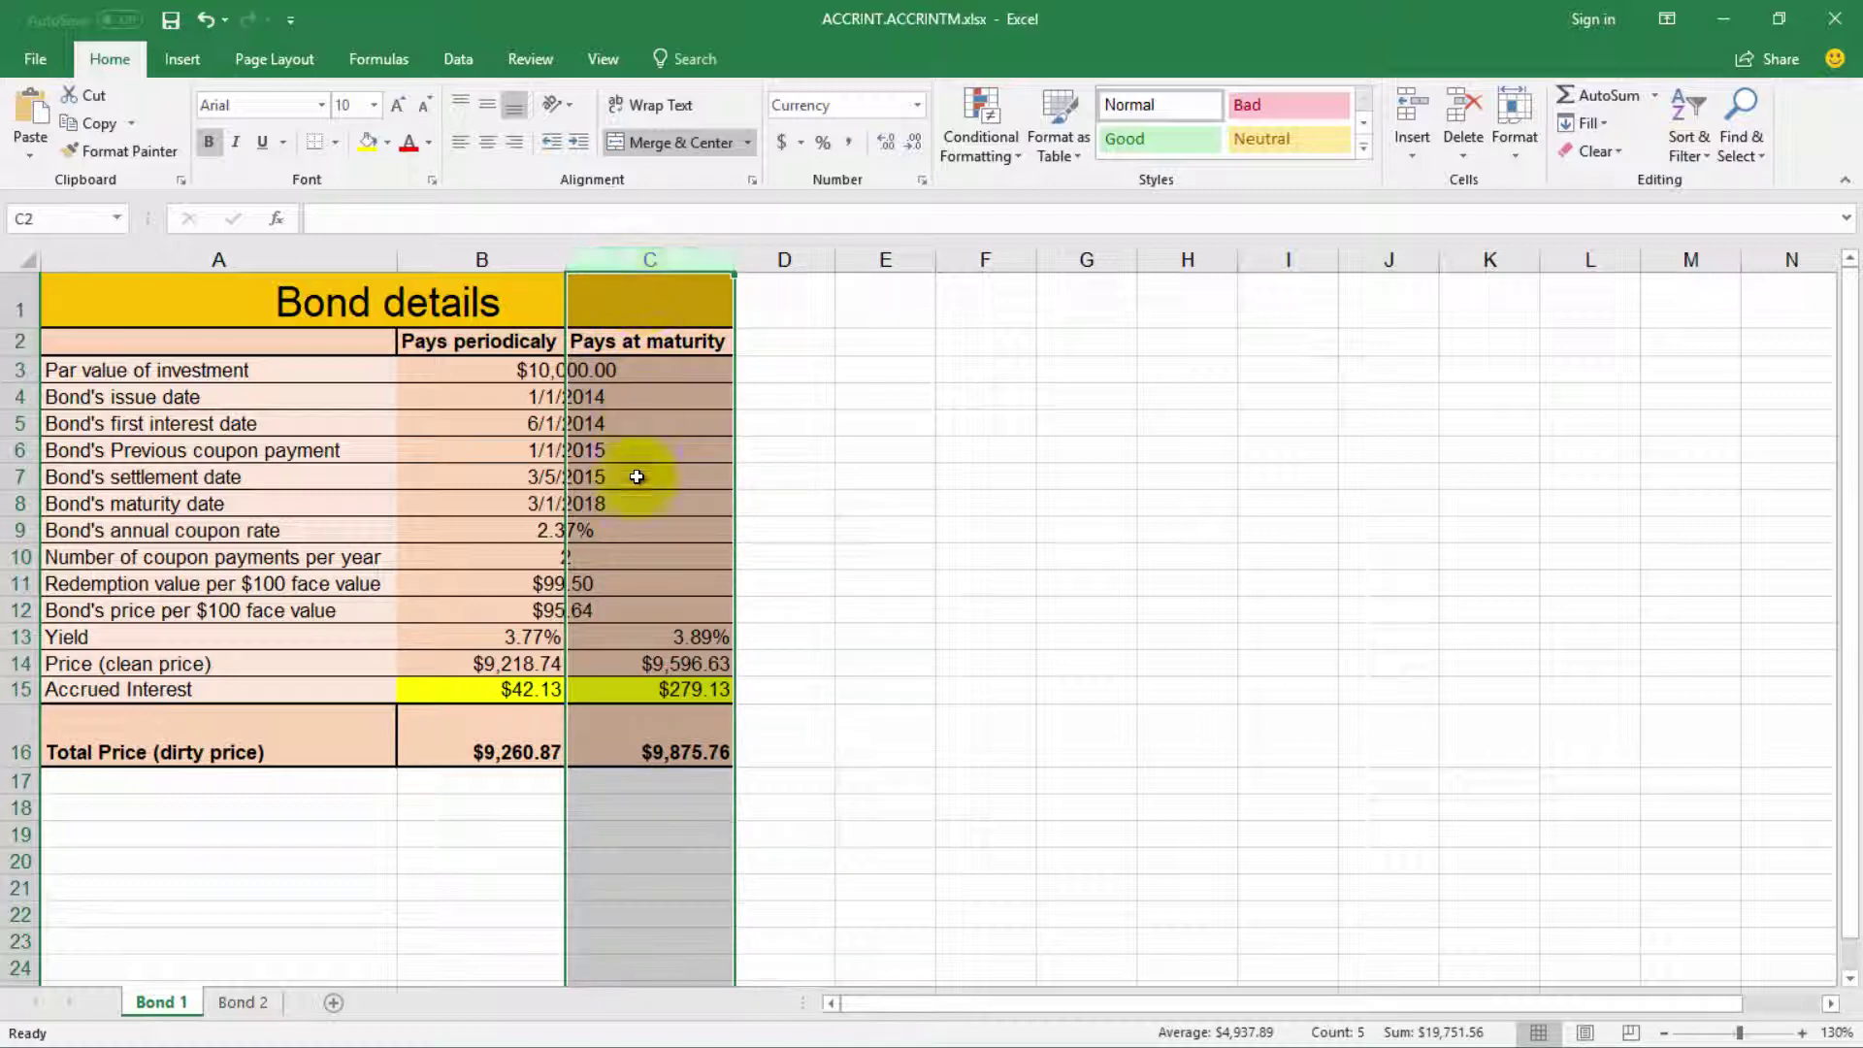
{"action": "left_click", "coordinate": [532, 660]}
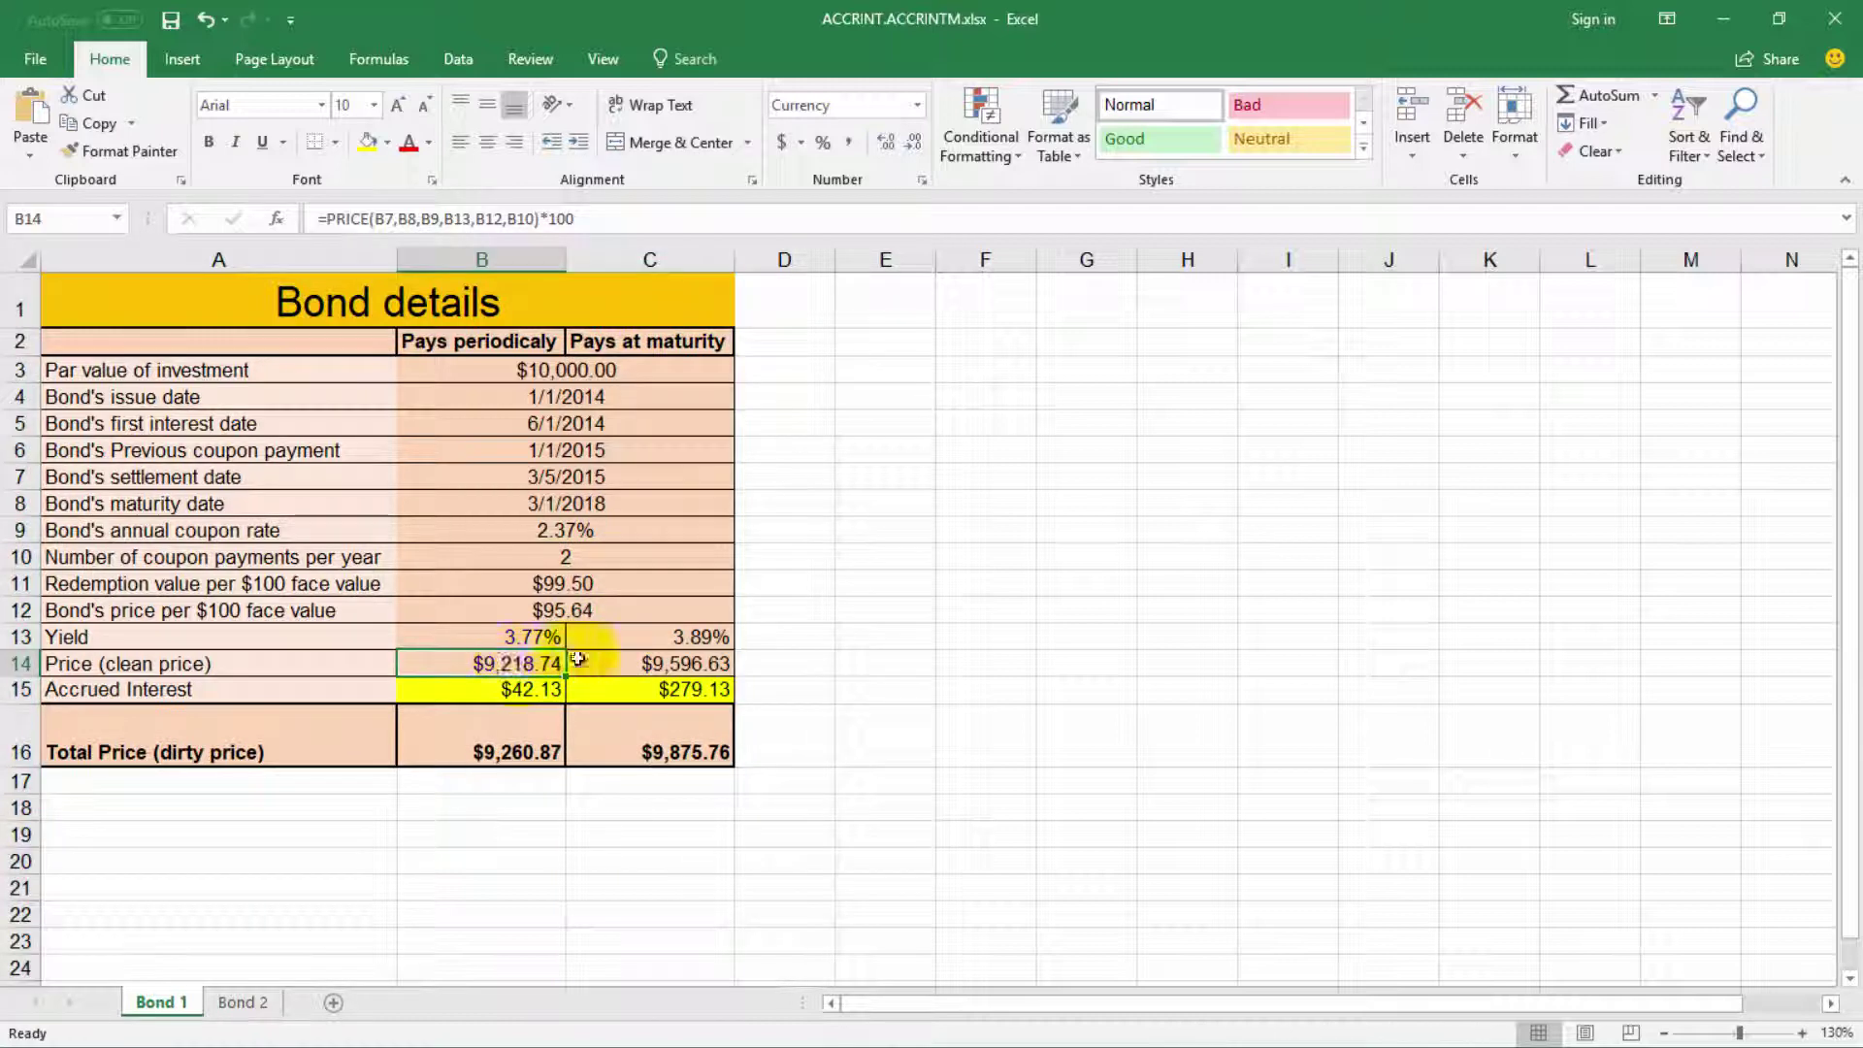
{"action": "left_click", "coordinate": [656, 661]}
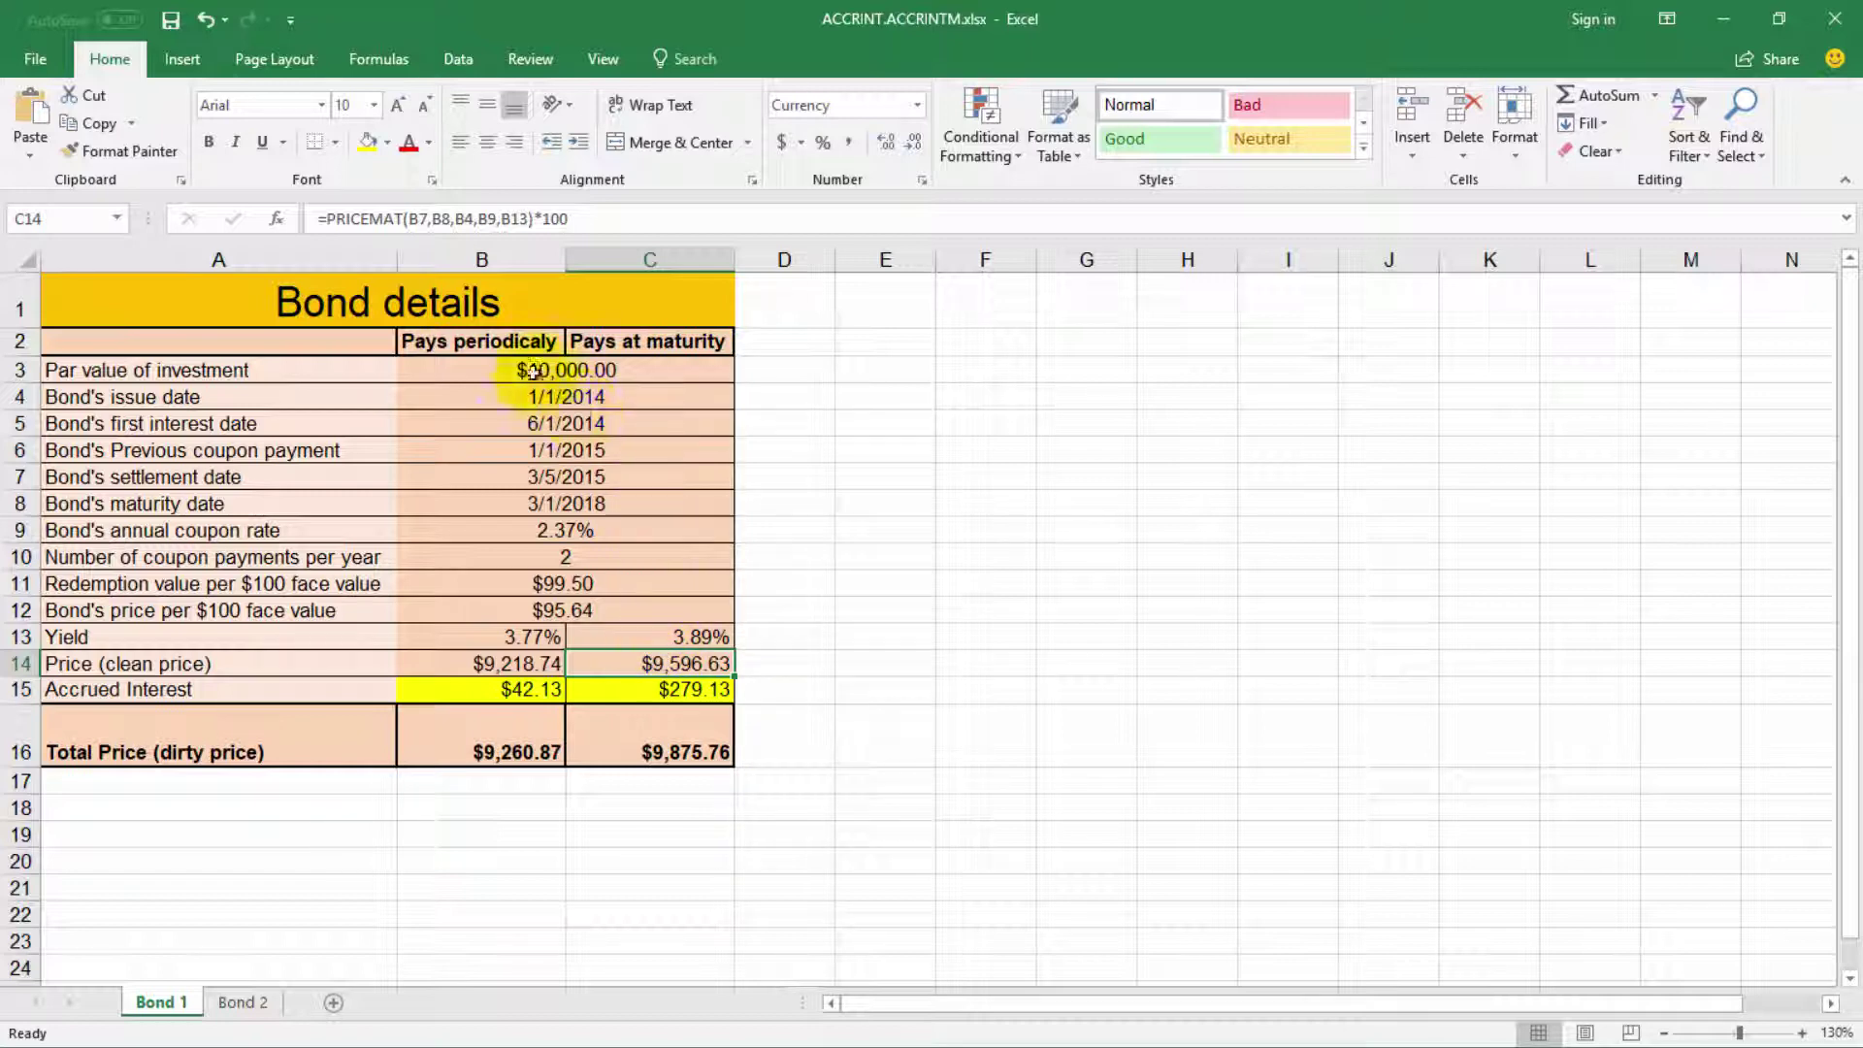
{"action": "left_click", "coordinate": [626, 369]}
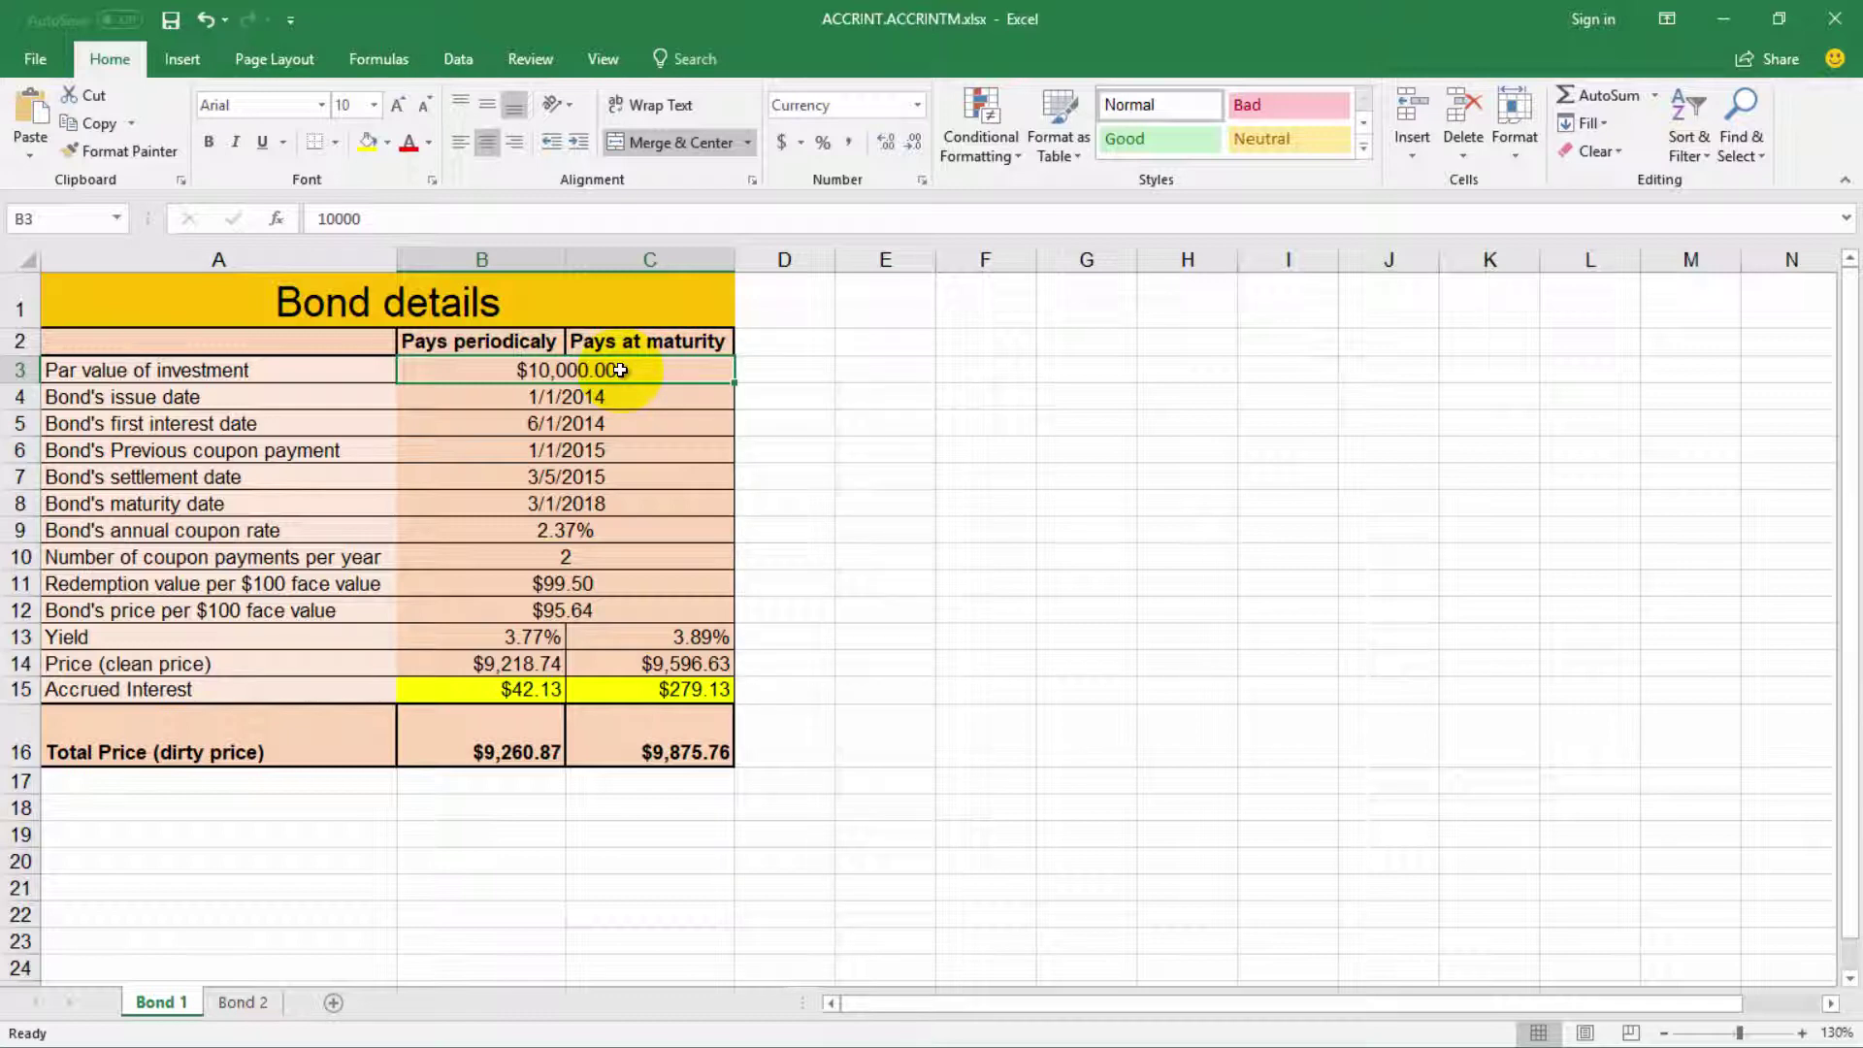
{"action": "left_click", "coordinate": [59, 371]}
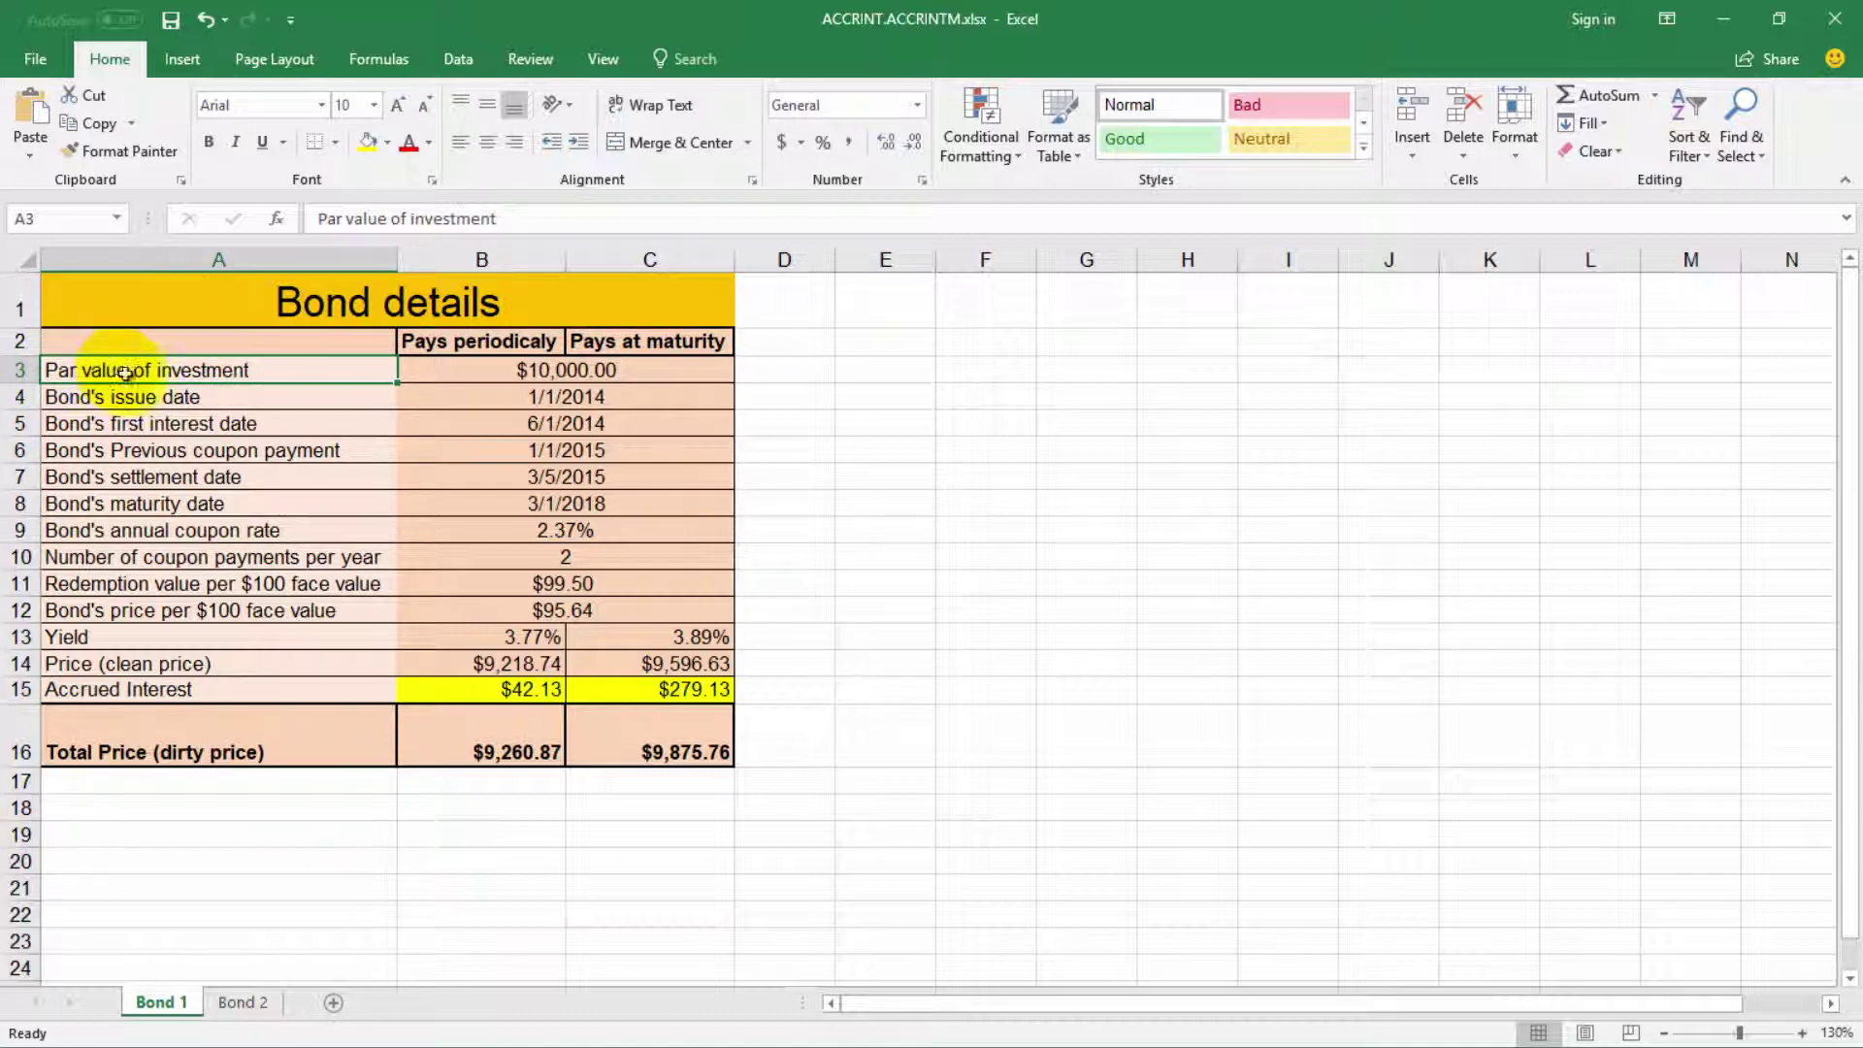
Step: Revisit the PRICE, PRICEMAT, ACCRINT, ACCRINTM and dirty price formulas on the original sheet
{"action": "left_click", "coordinate": [493, 661]}
{"action": "left_click", "coordinate": [662, 665]}
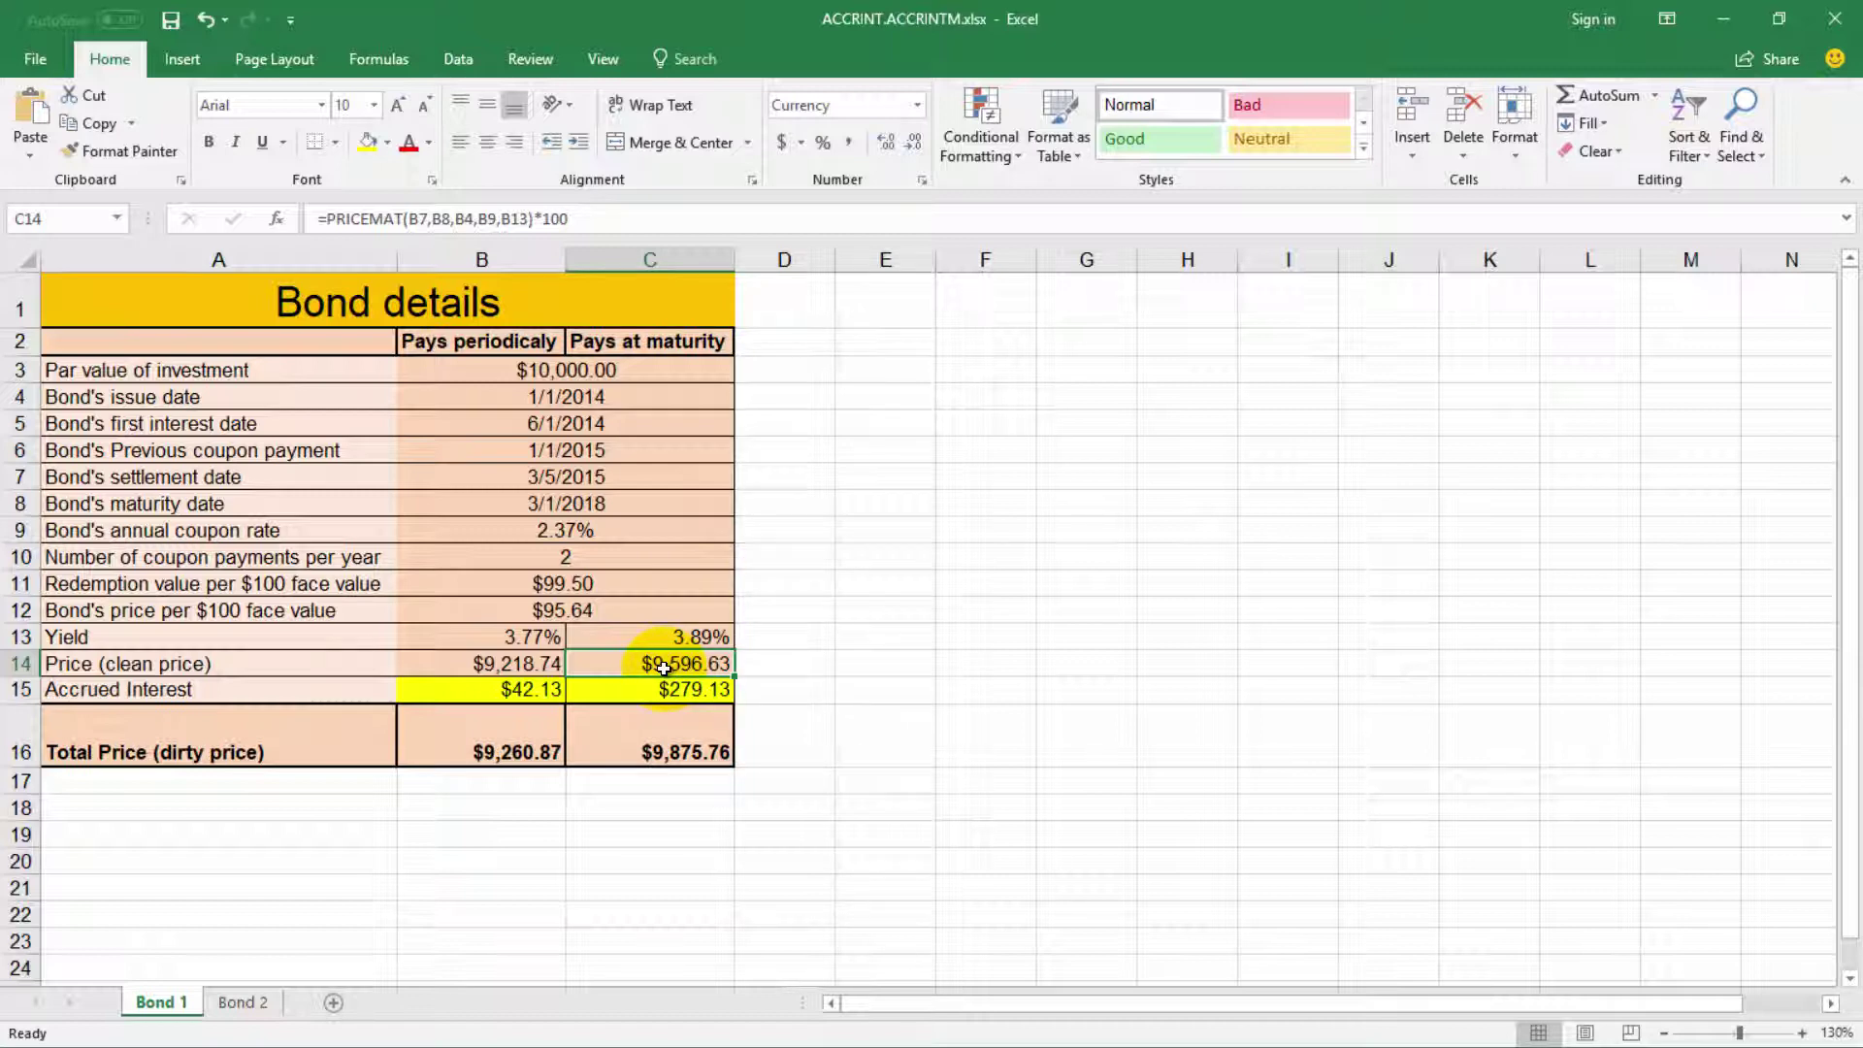
{"action": "left_click", "coordinate": [524, 691]}
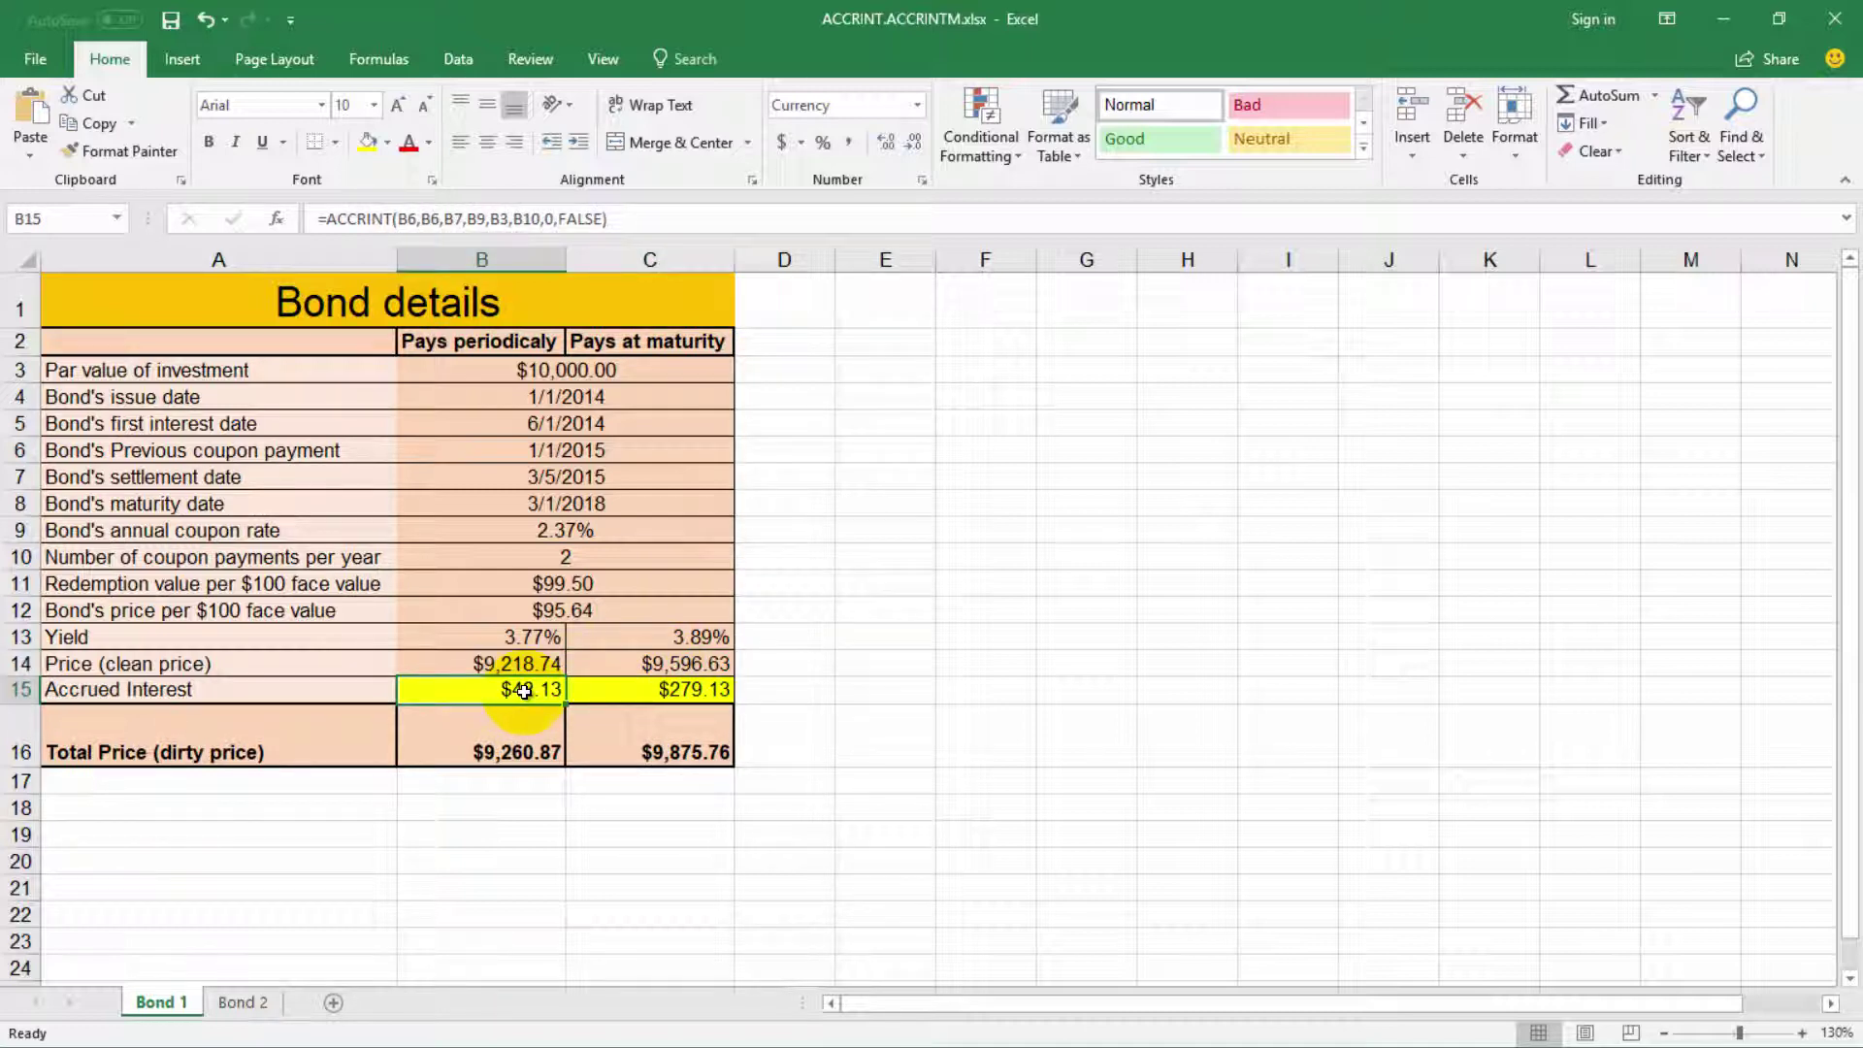
{"action": "left_click", "coordinate": [517, 749]}
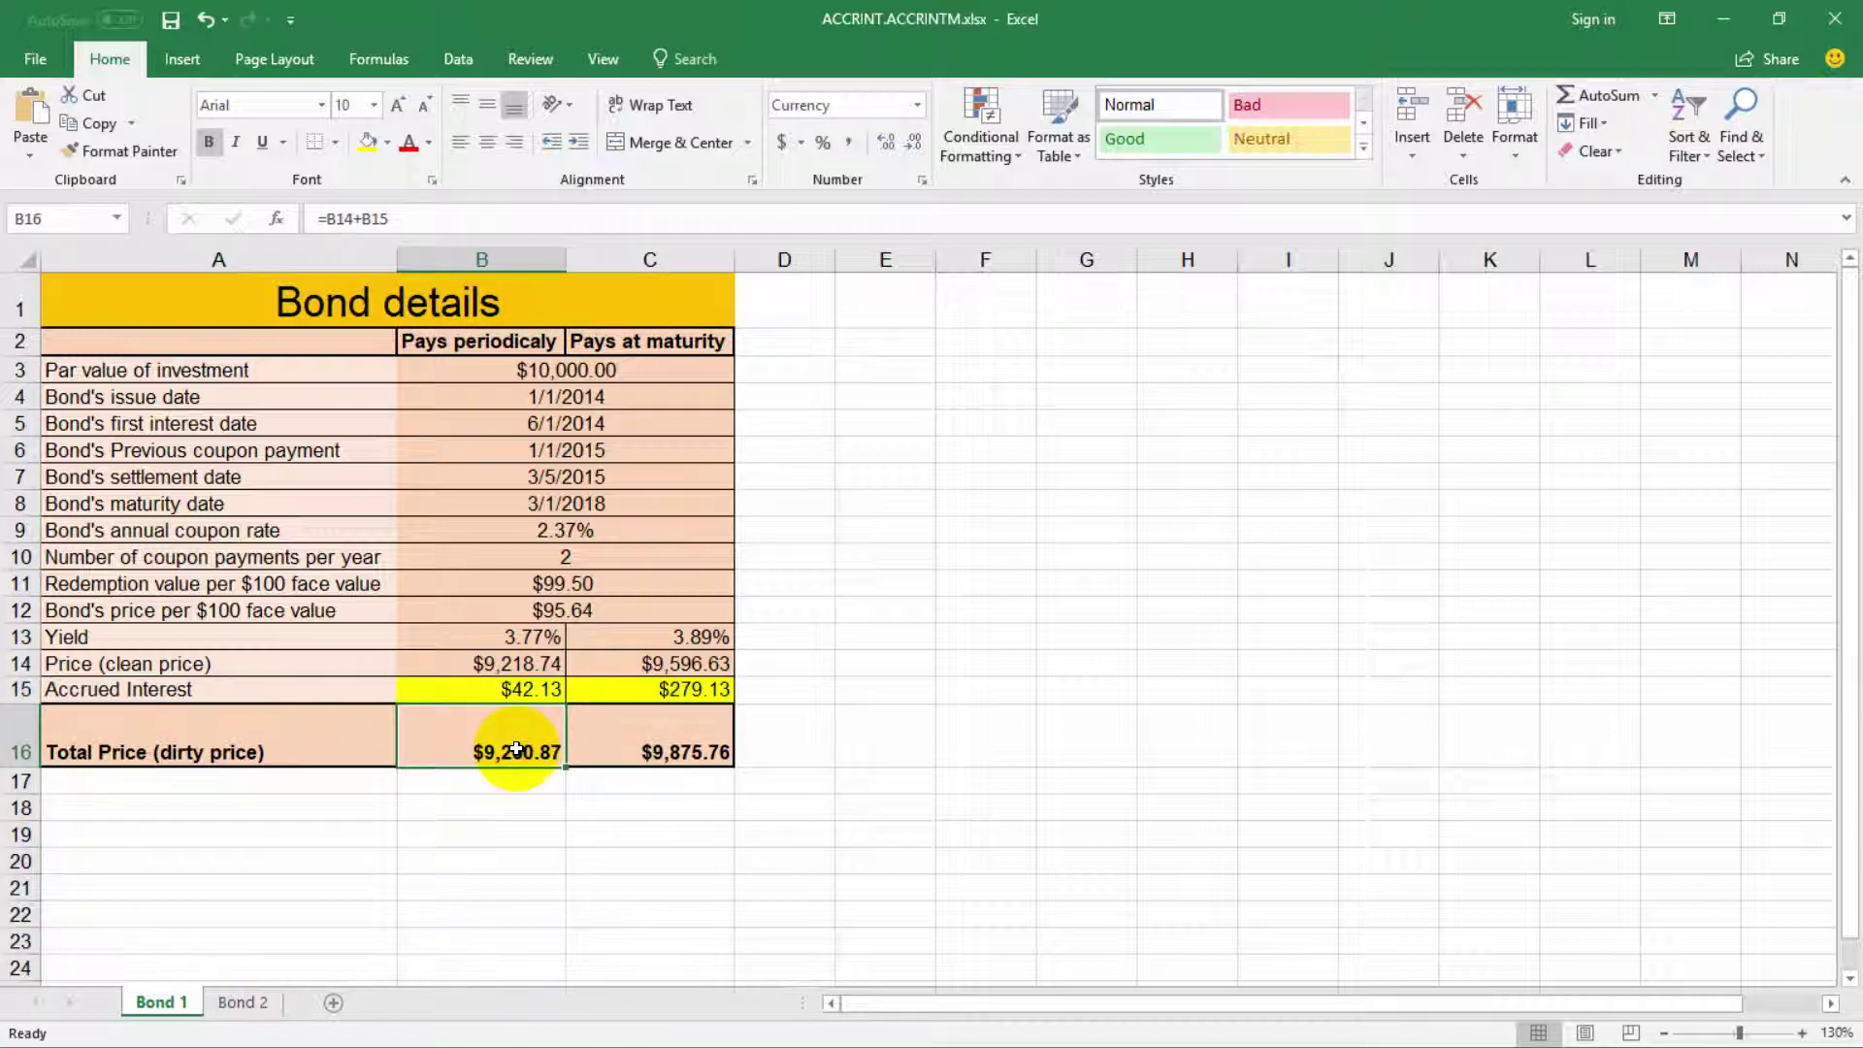
{"action": "left_click", "coordinate": [499, 692]}
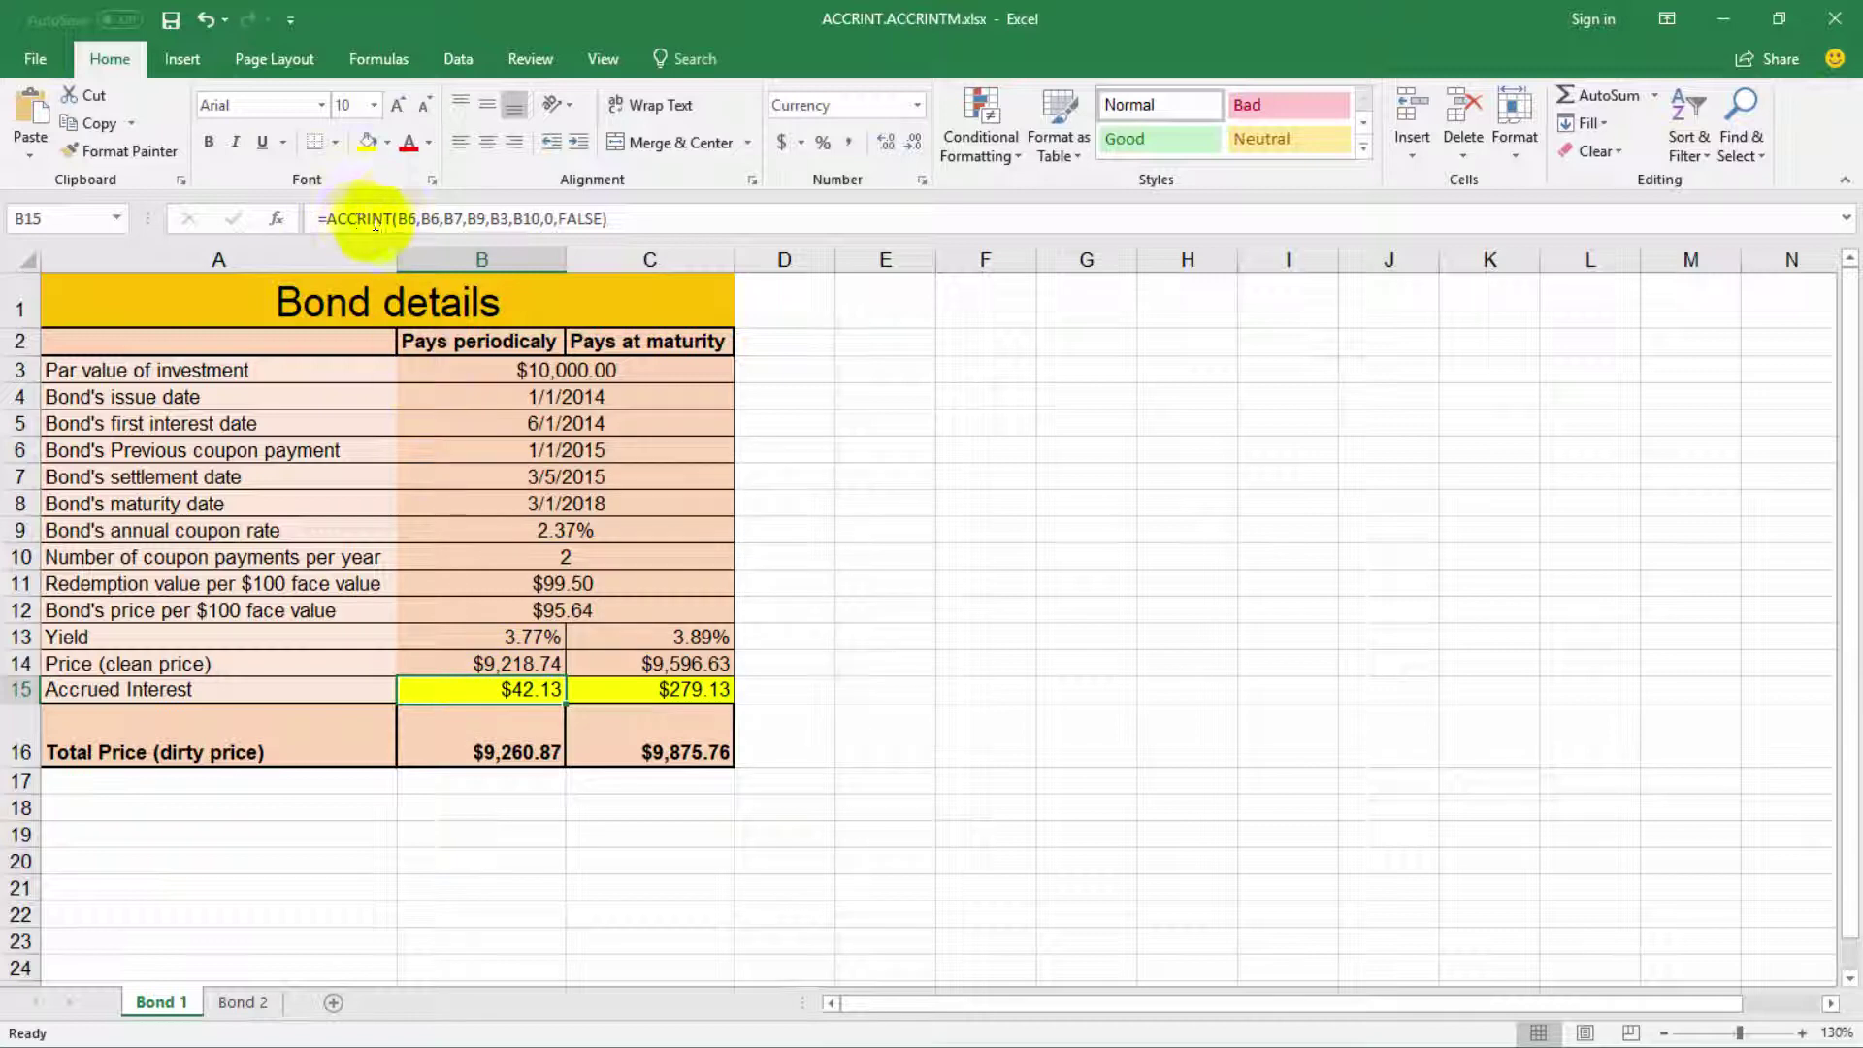
{"action": "left_click", "coordinate": [678, 692]}
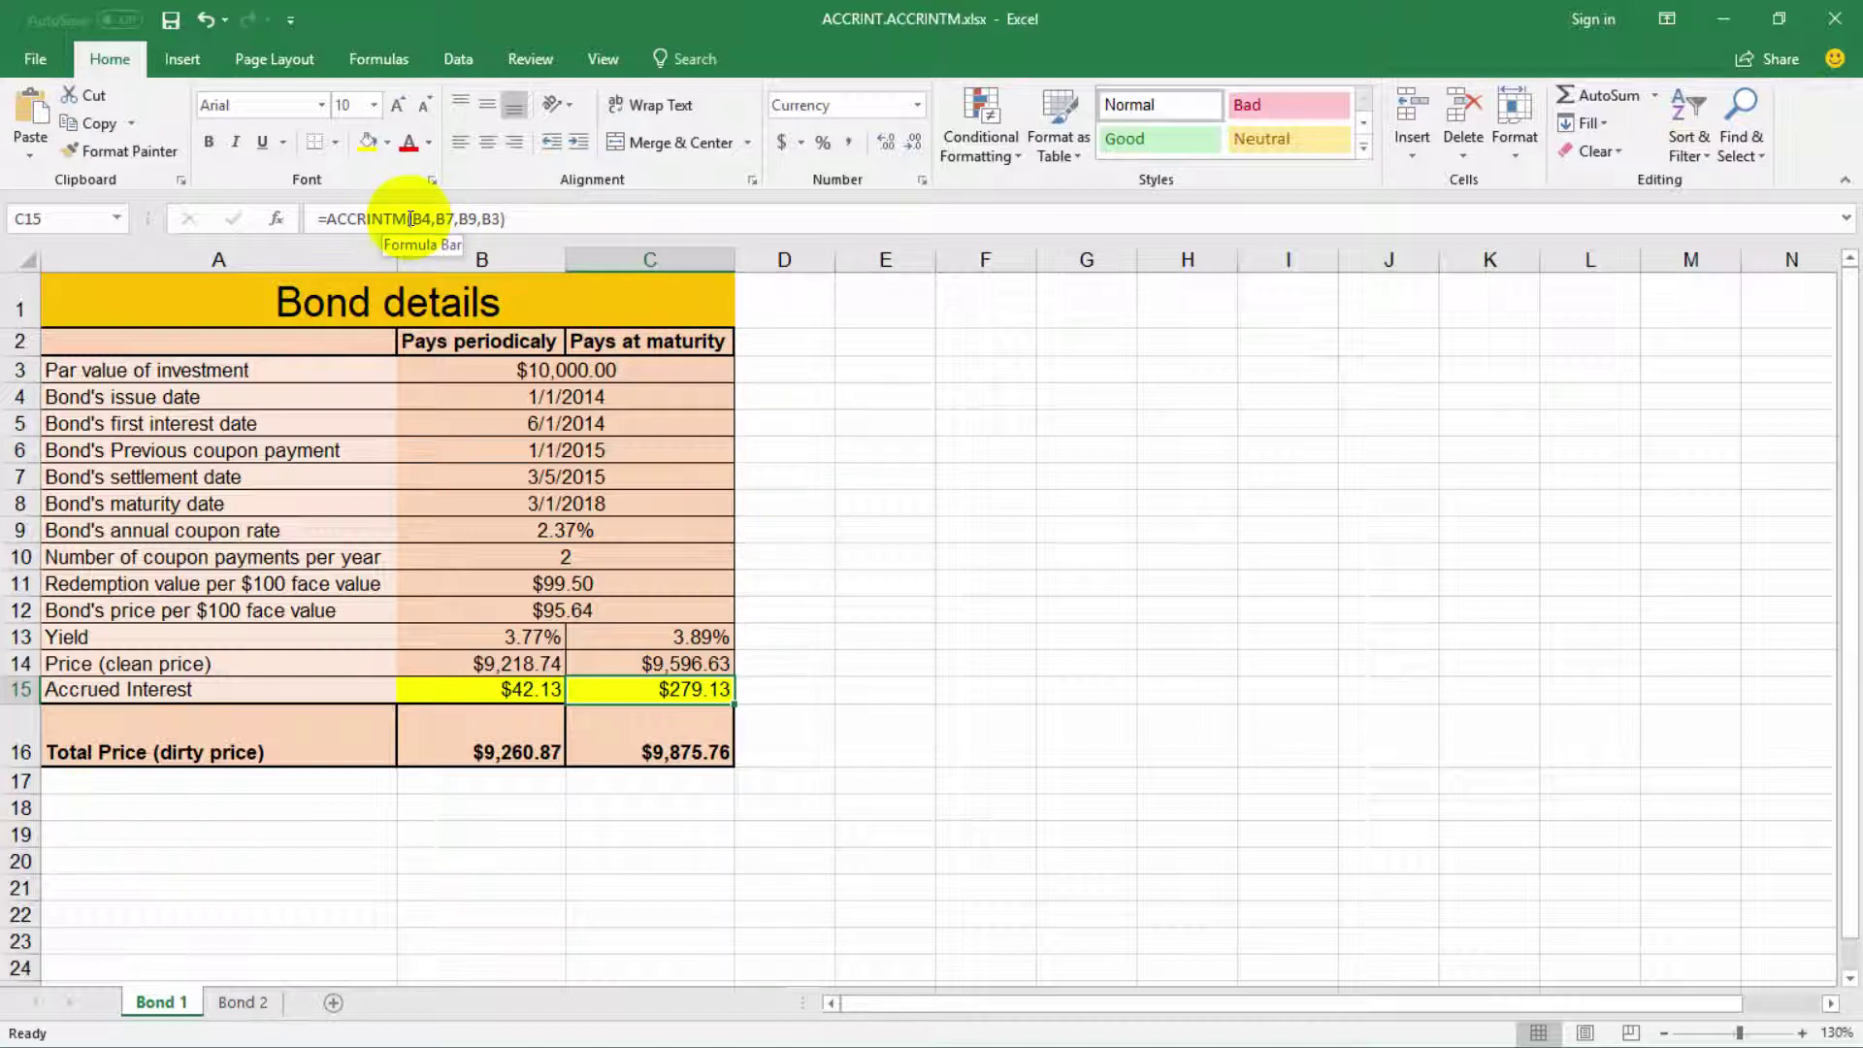
Step: On Bond 2, check empty B15:C15, the B16:C16 totals and par value B3, selecting B15
{"action": "left_click", "coordinate": [243, 1002]}
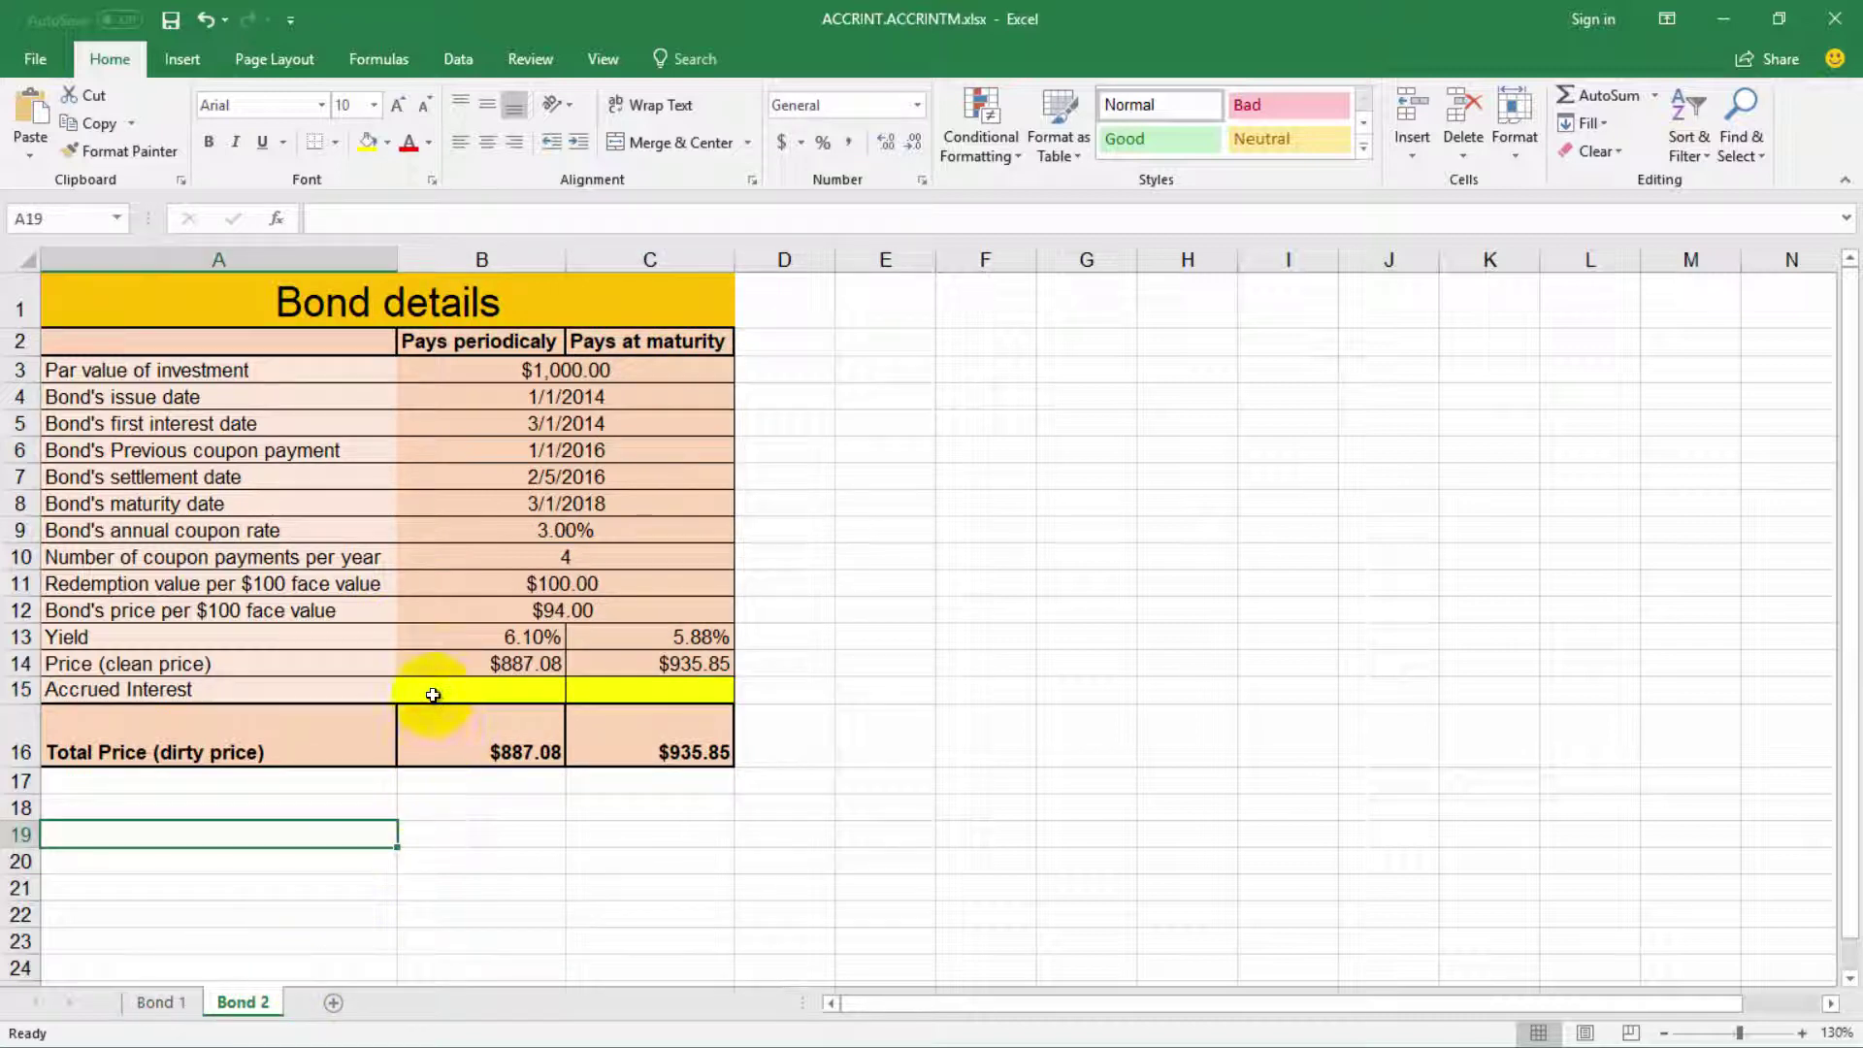
{"action": "left_click_drag", "start_coordinate": [433, 694], "coordinate": [643, 685]}
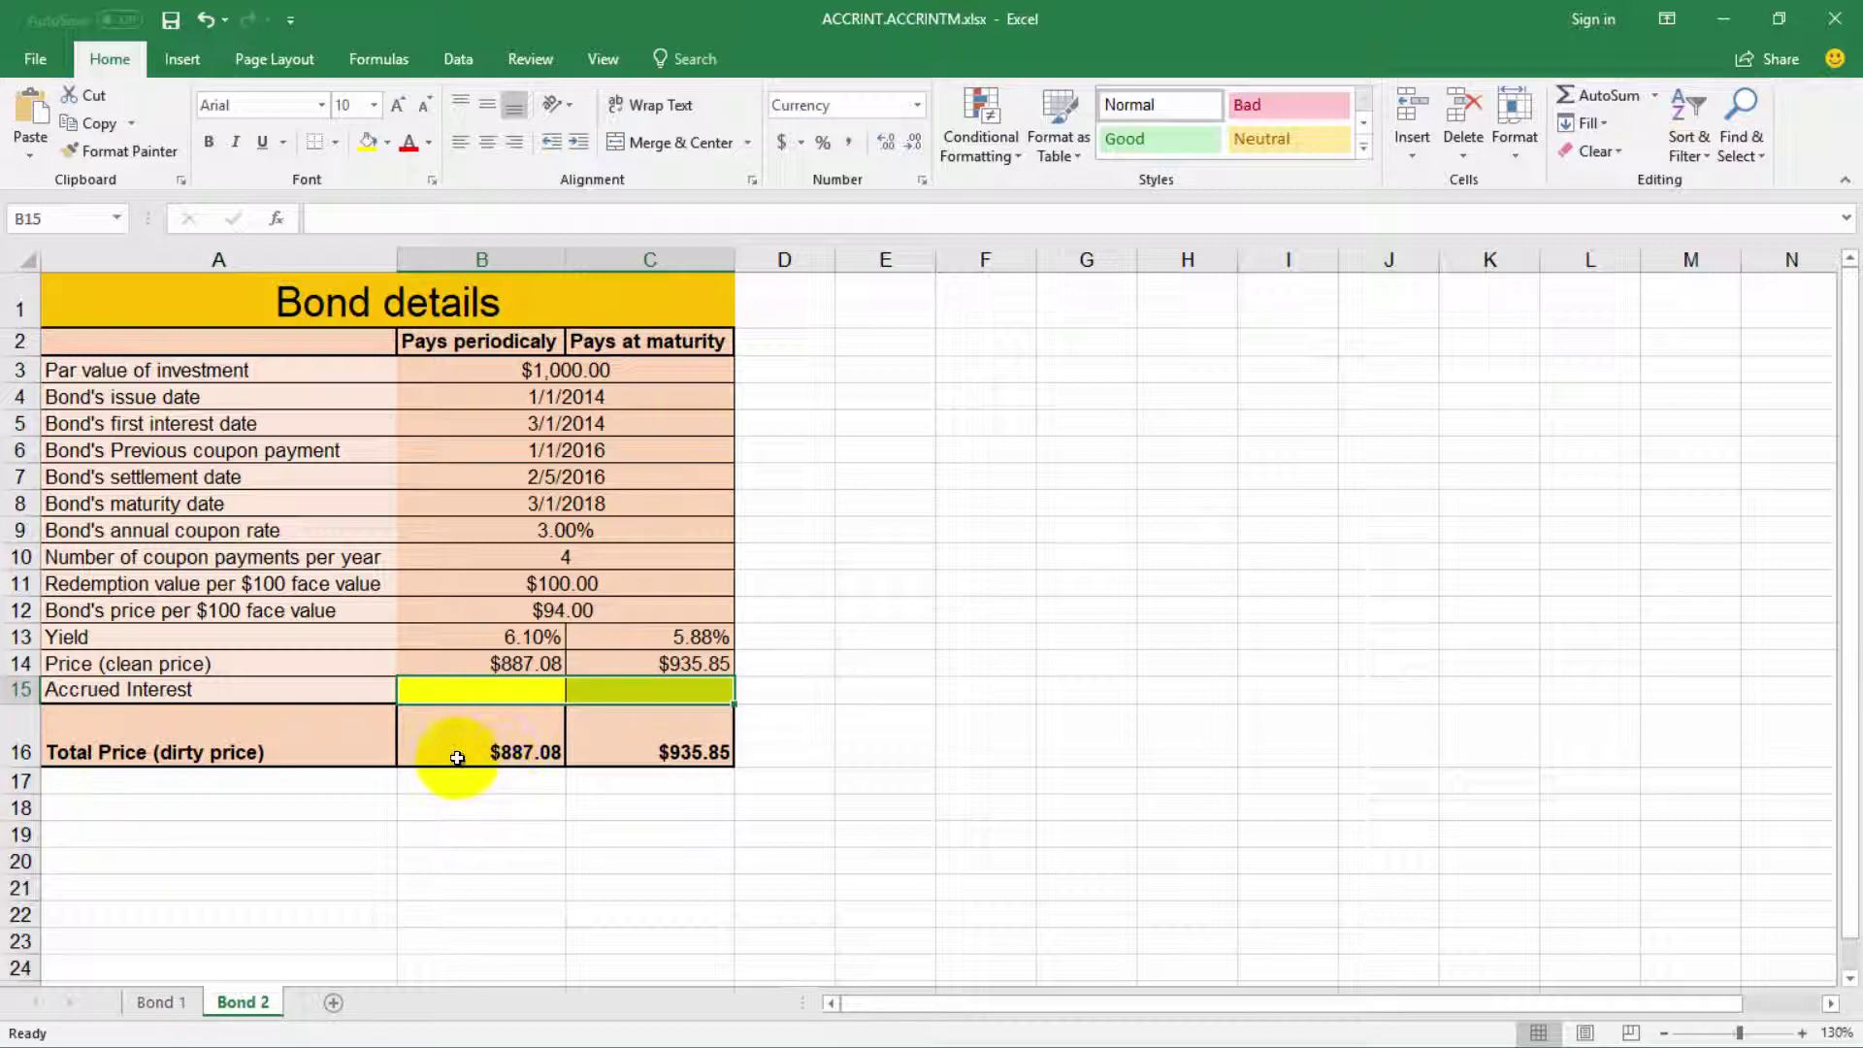
{"action": "left_click_drag", "start_coordinate": [457, 758], "coordinate": [626, 742]}
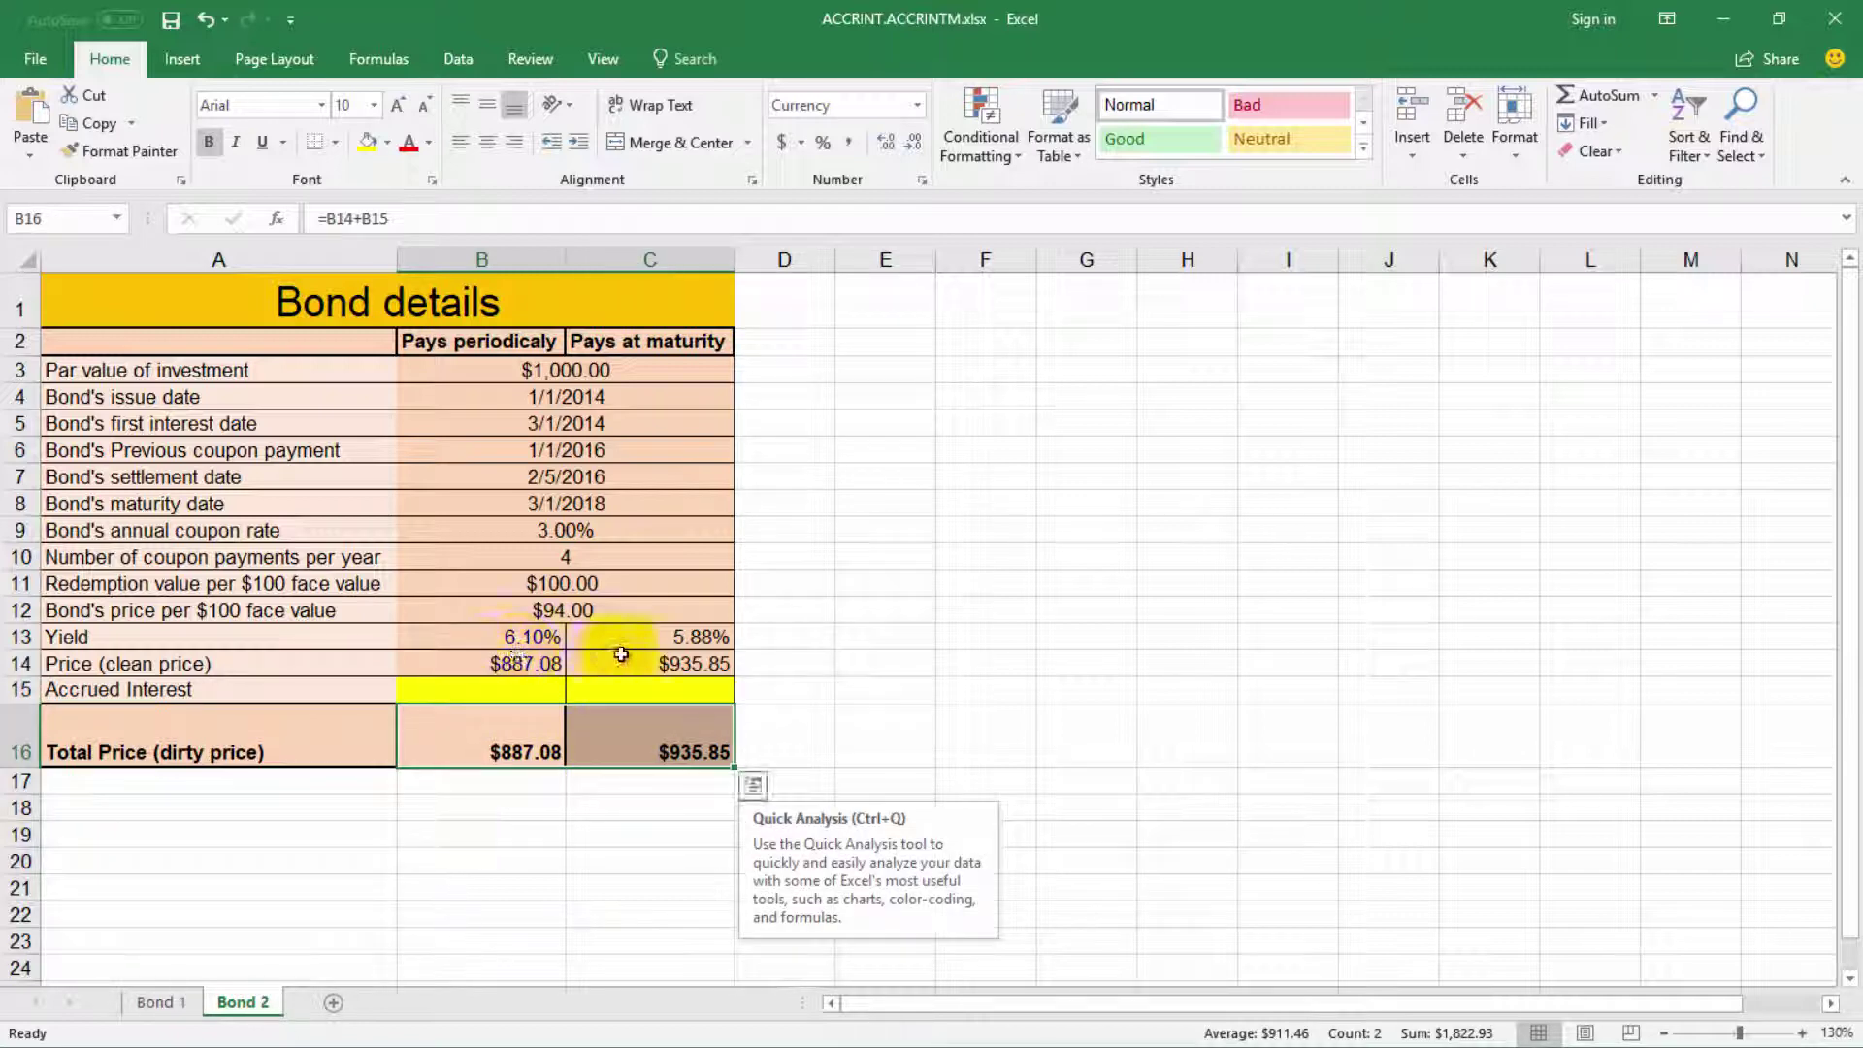
{"action": "left_click", "coordinate": [509, 743]}
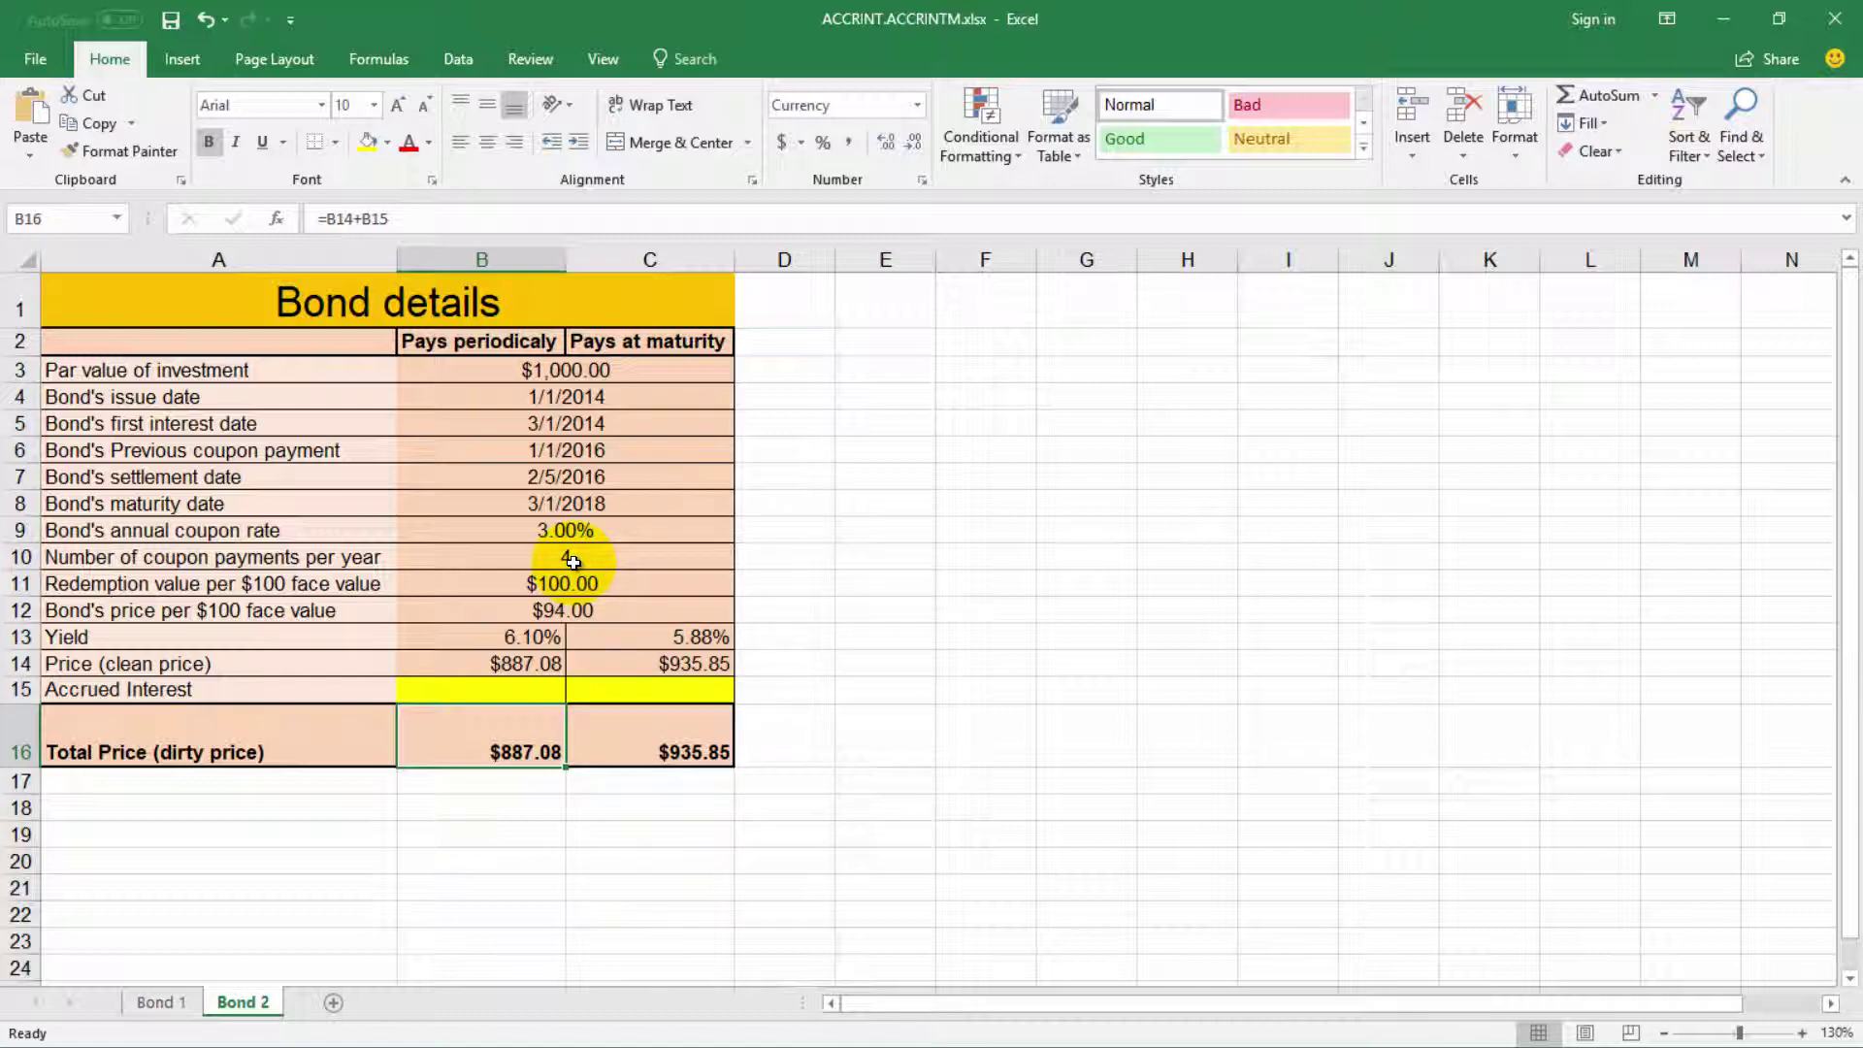
{"action": "left_click", "coordinate": [540, 370]}
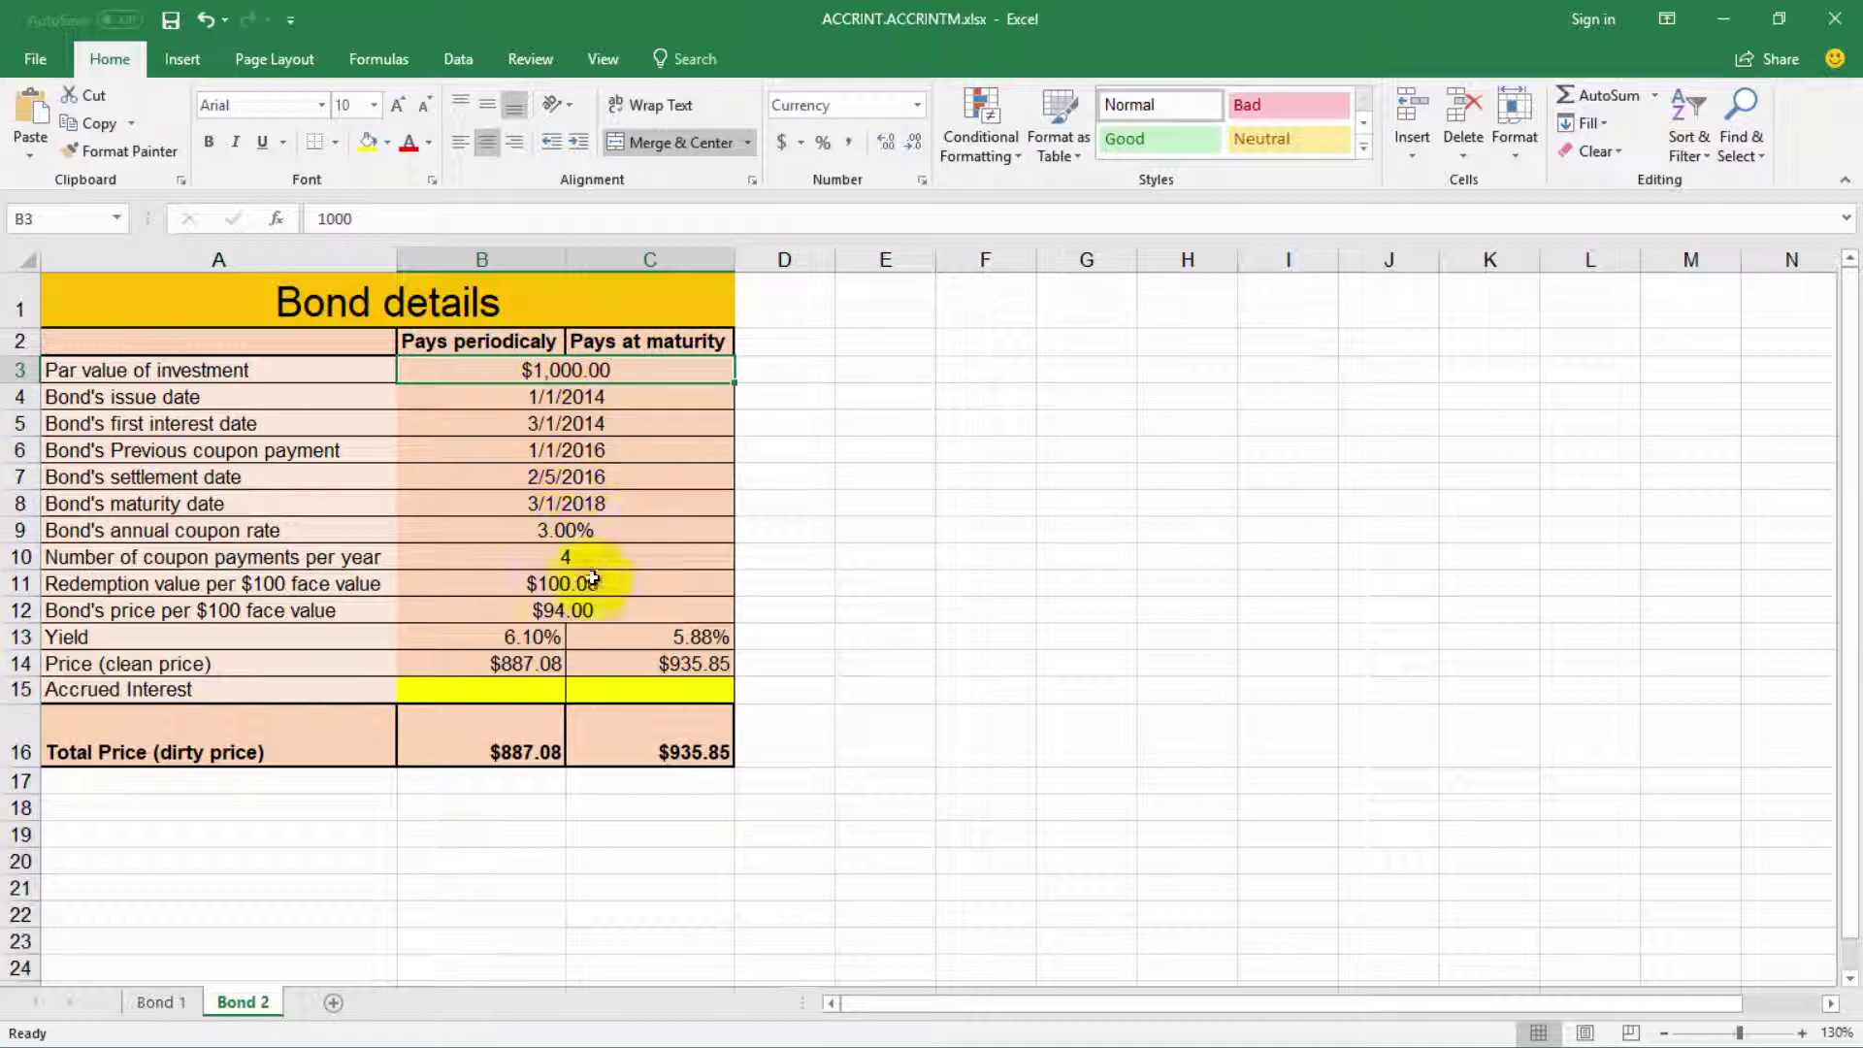
{"action": "left_click", "coordinate": [495, 692]}
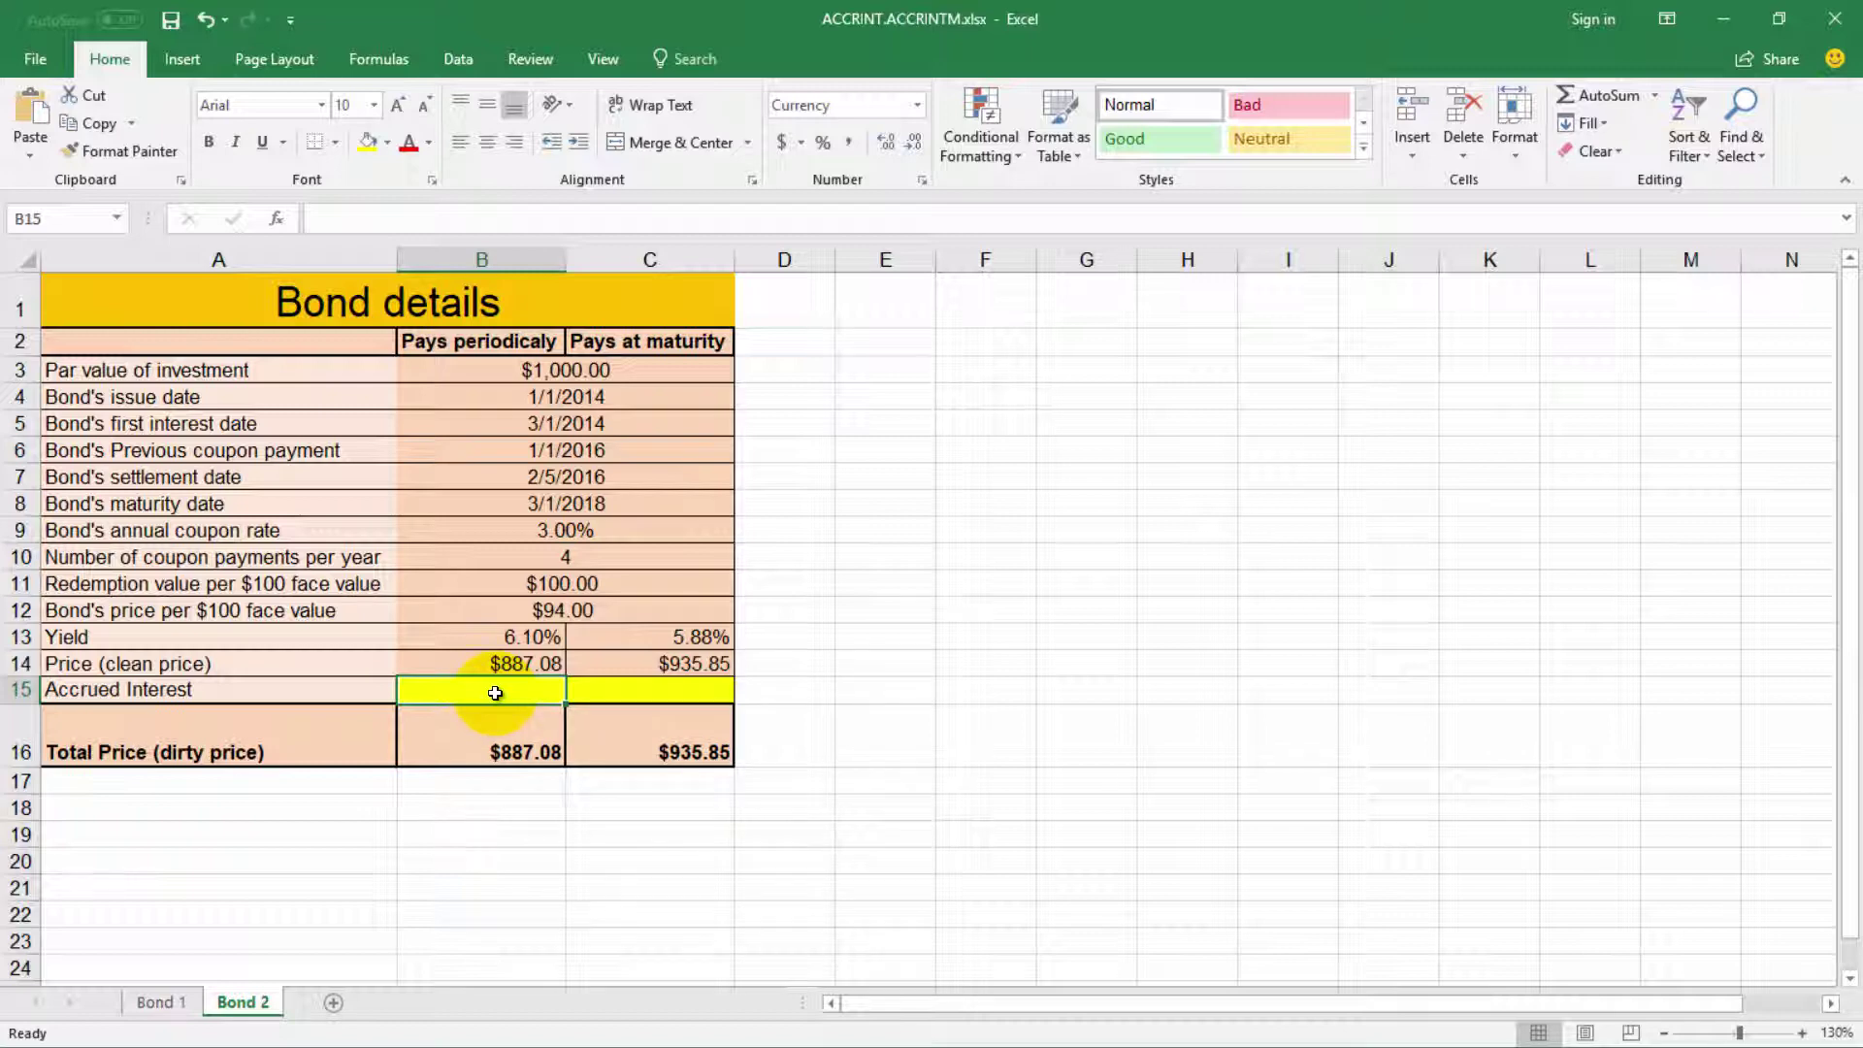
Step: Start =ACCRINT(B4,B5 in B15 using the issue date and first interest date
{"action": "type", "text": "="}
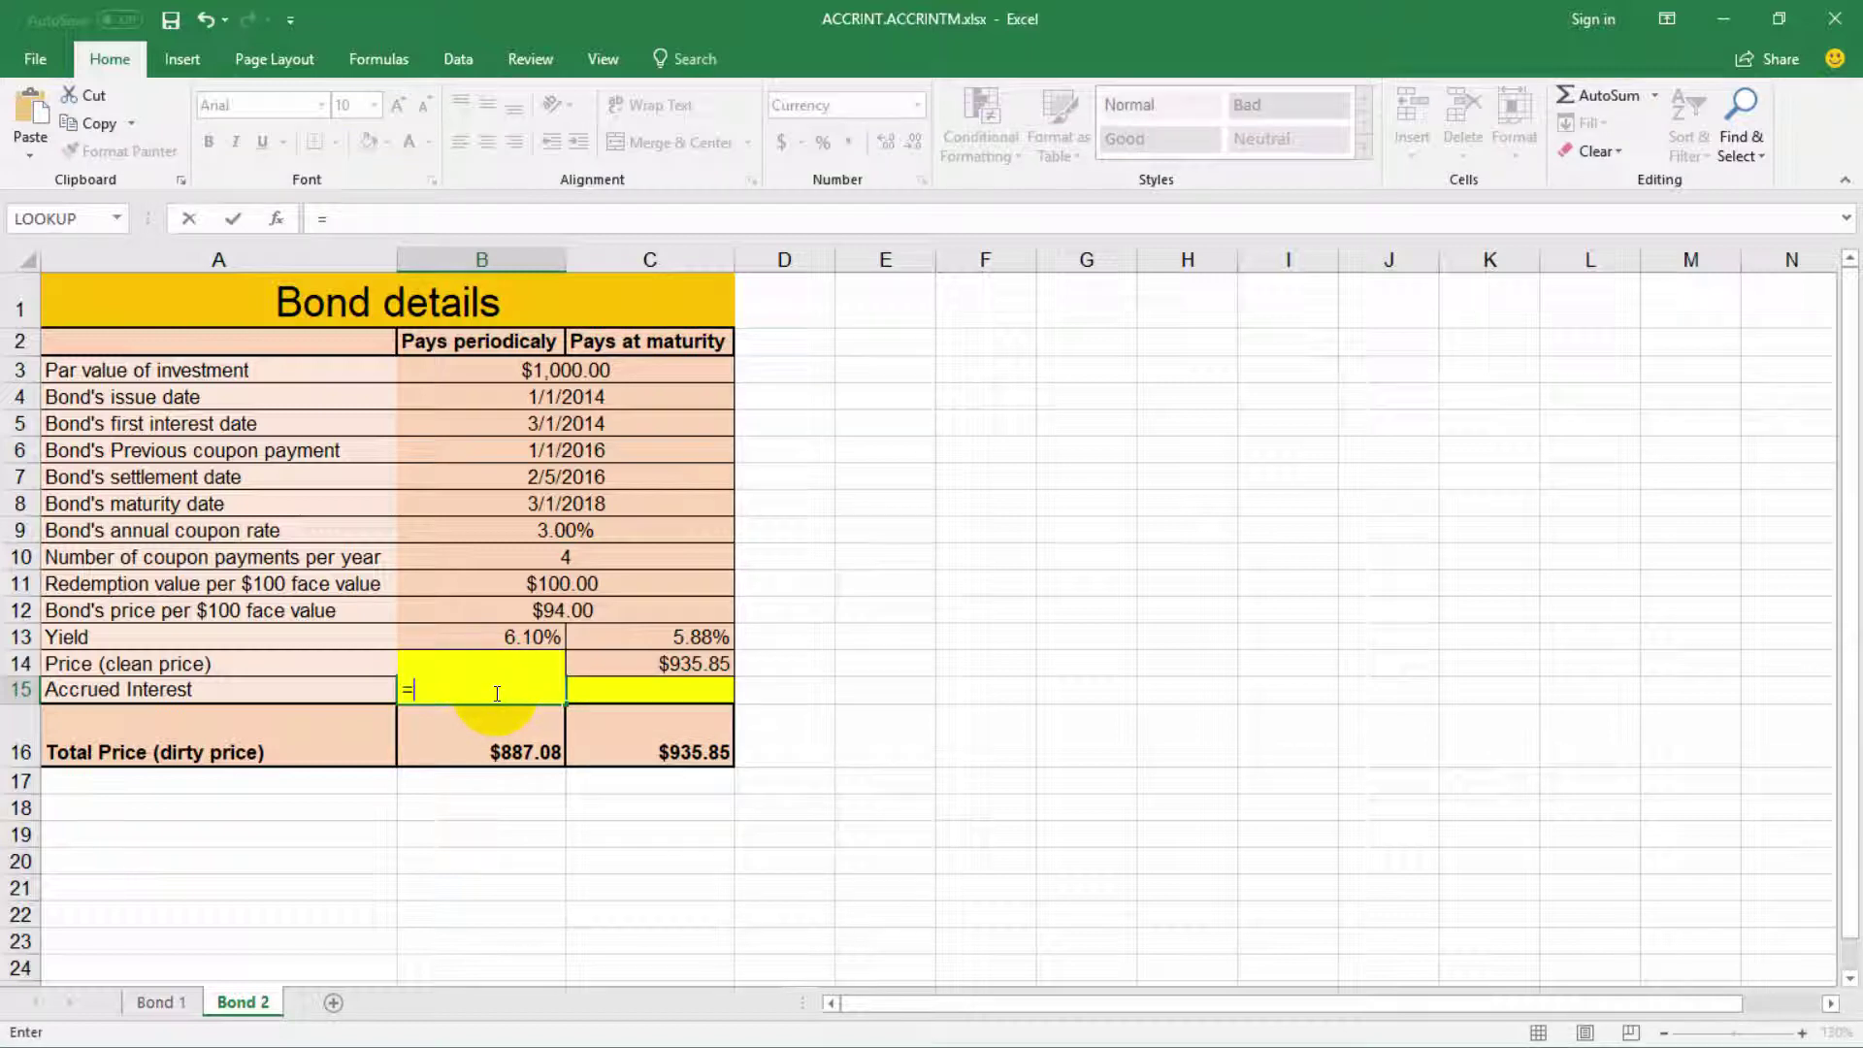
{"action": "type", "text": "accr"}
{"action": "key", "text": "Tab"}
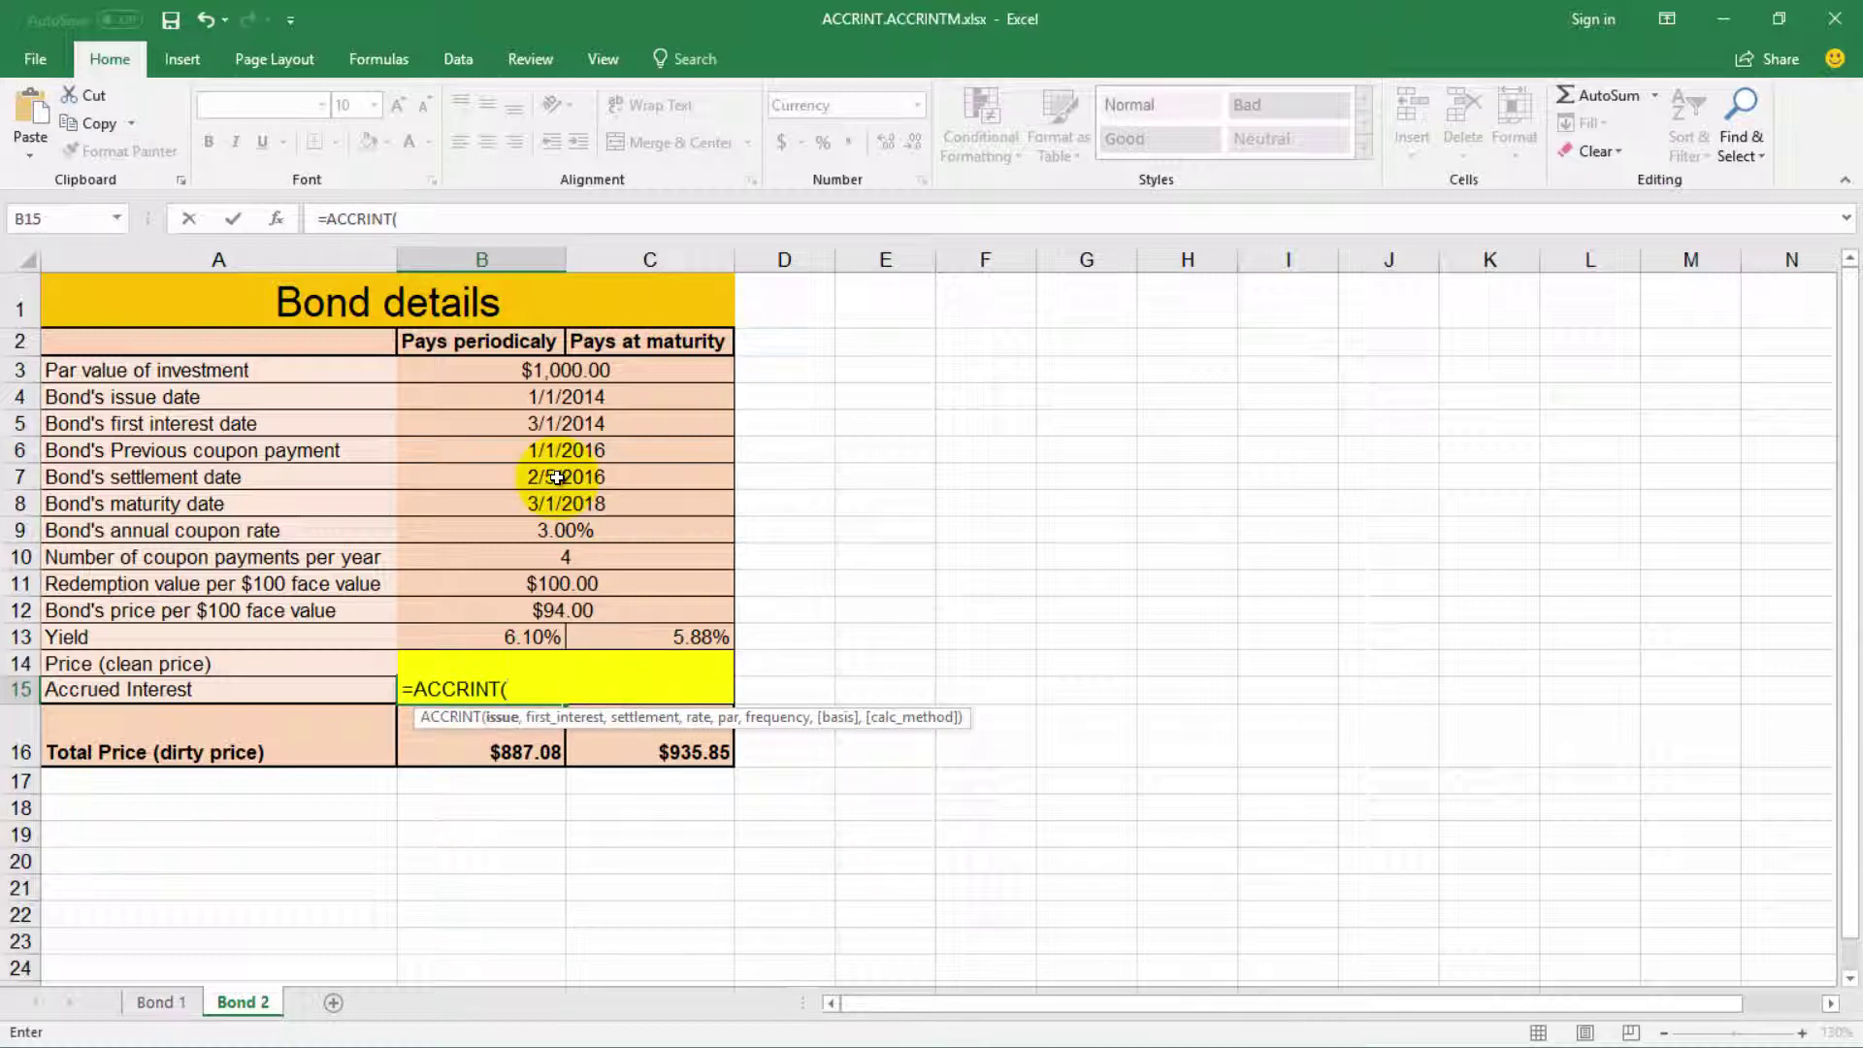
{"action": "left_click", "coordinate": [572, 398]}
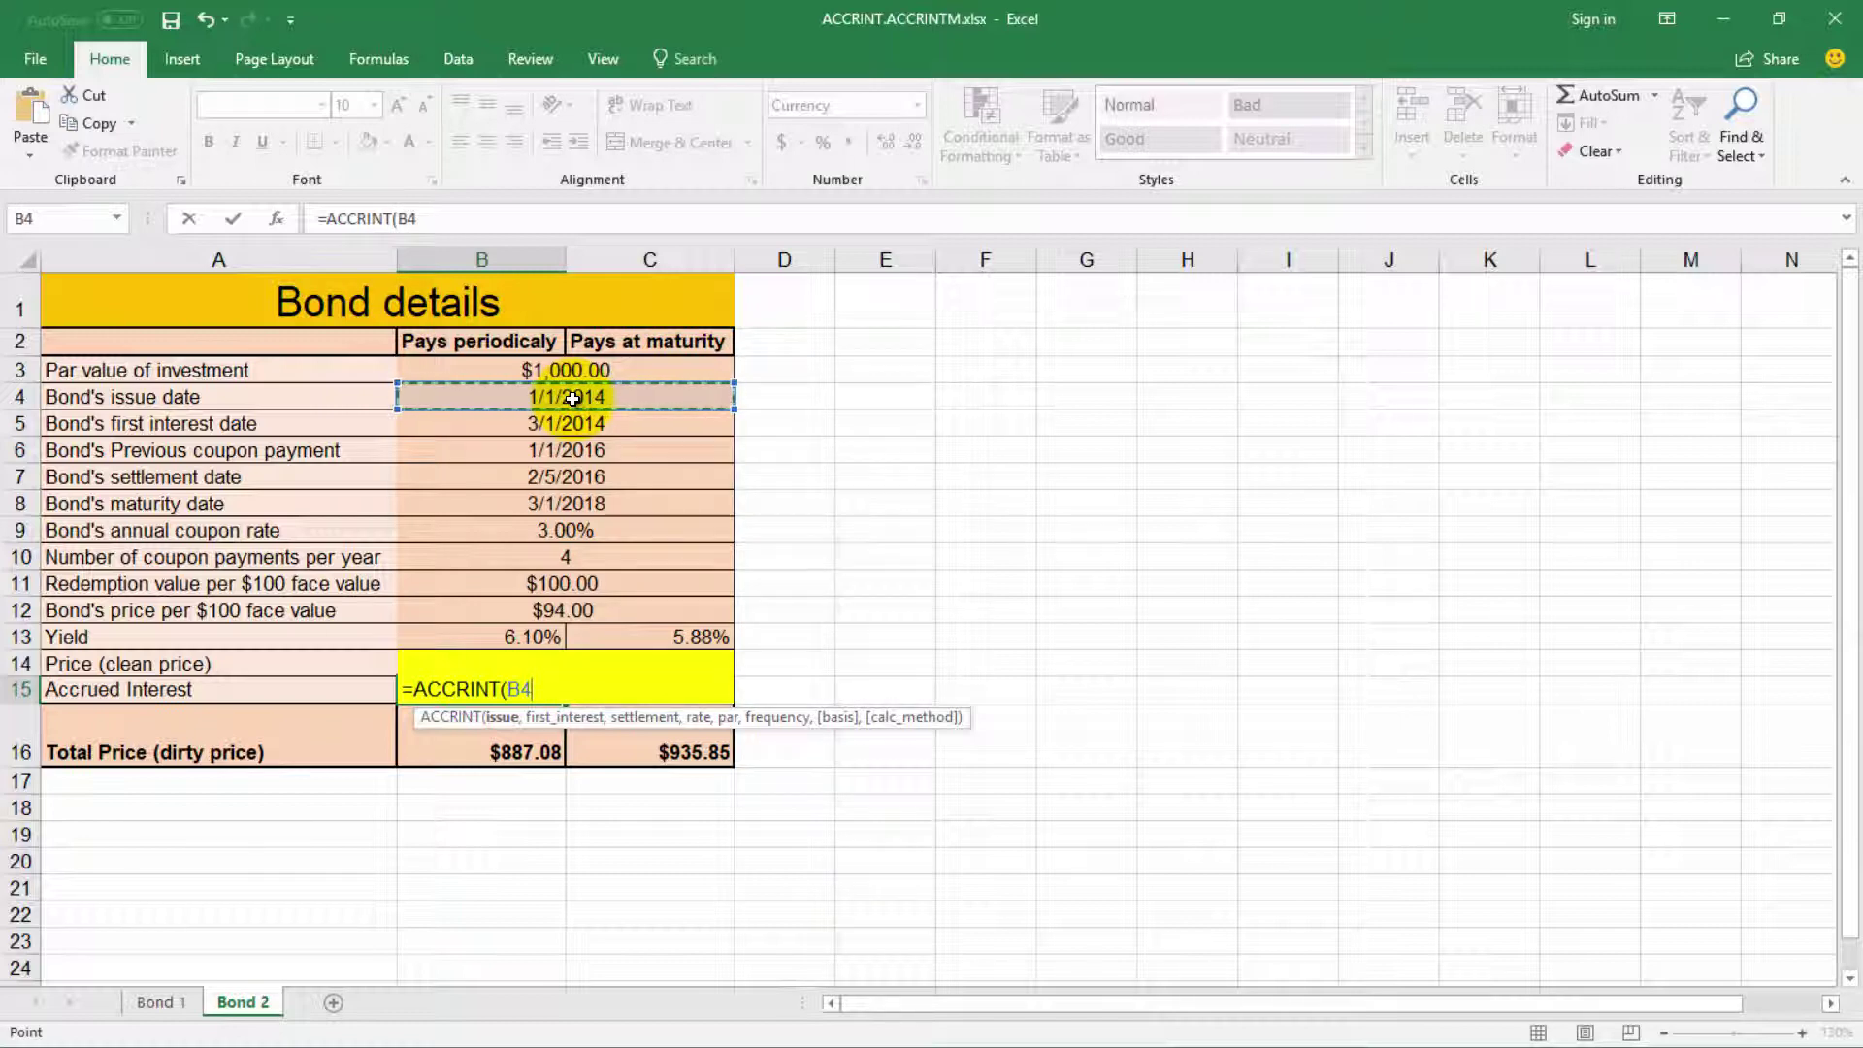
{"action": "type", "text": ","}
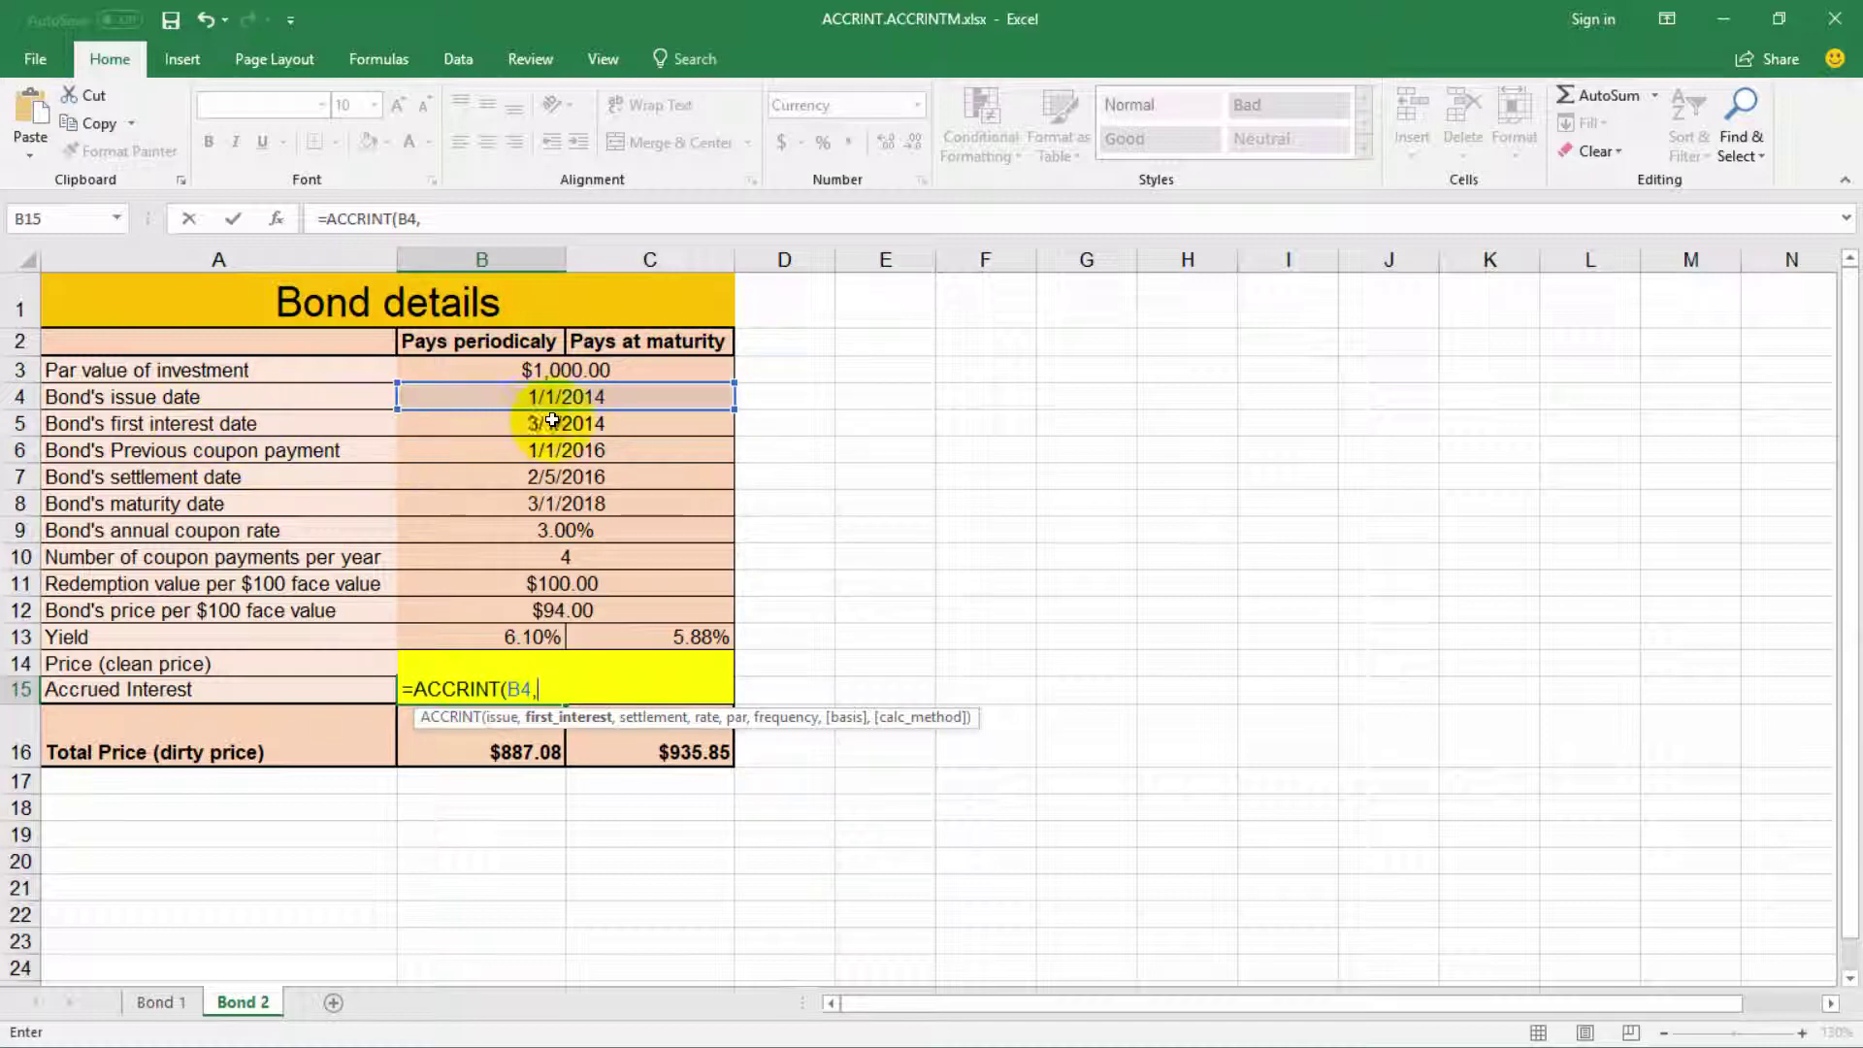
{"action": "left_click", "coordinate": [552, 420]}
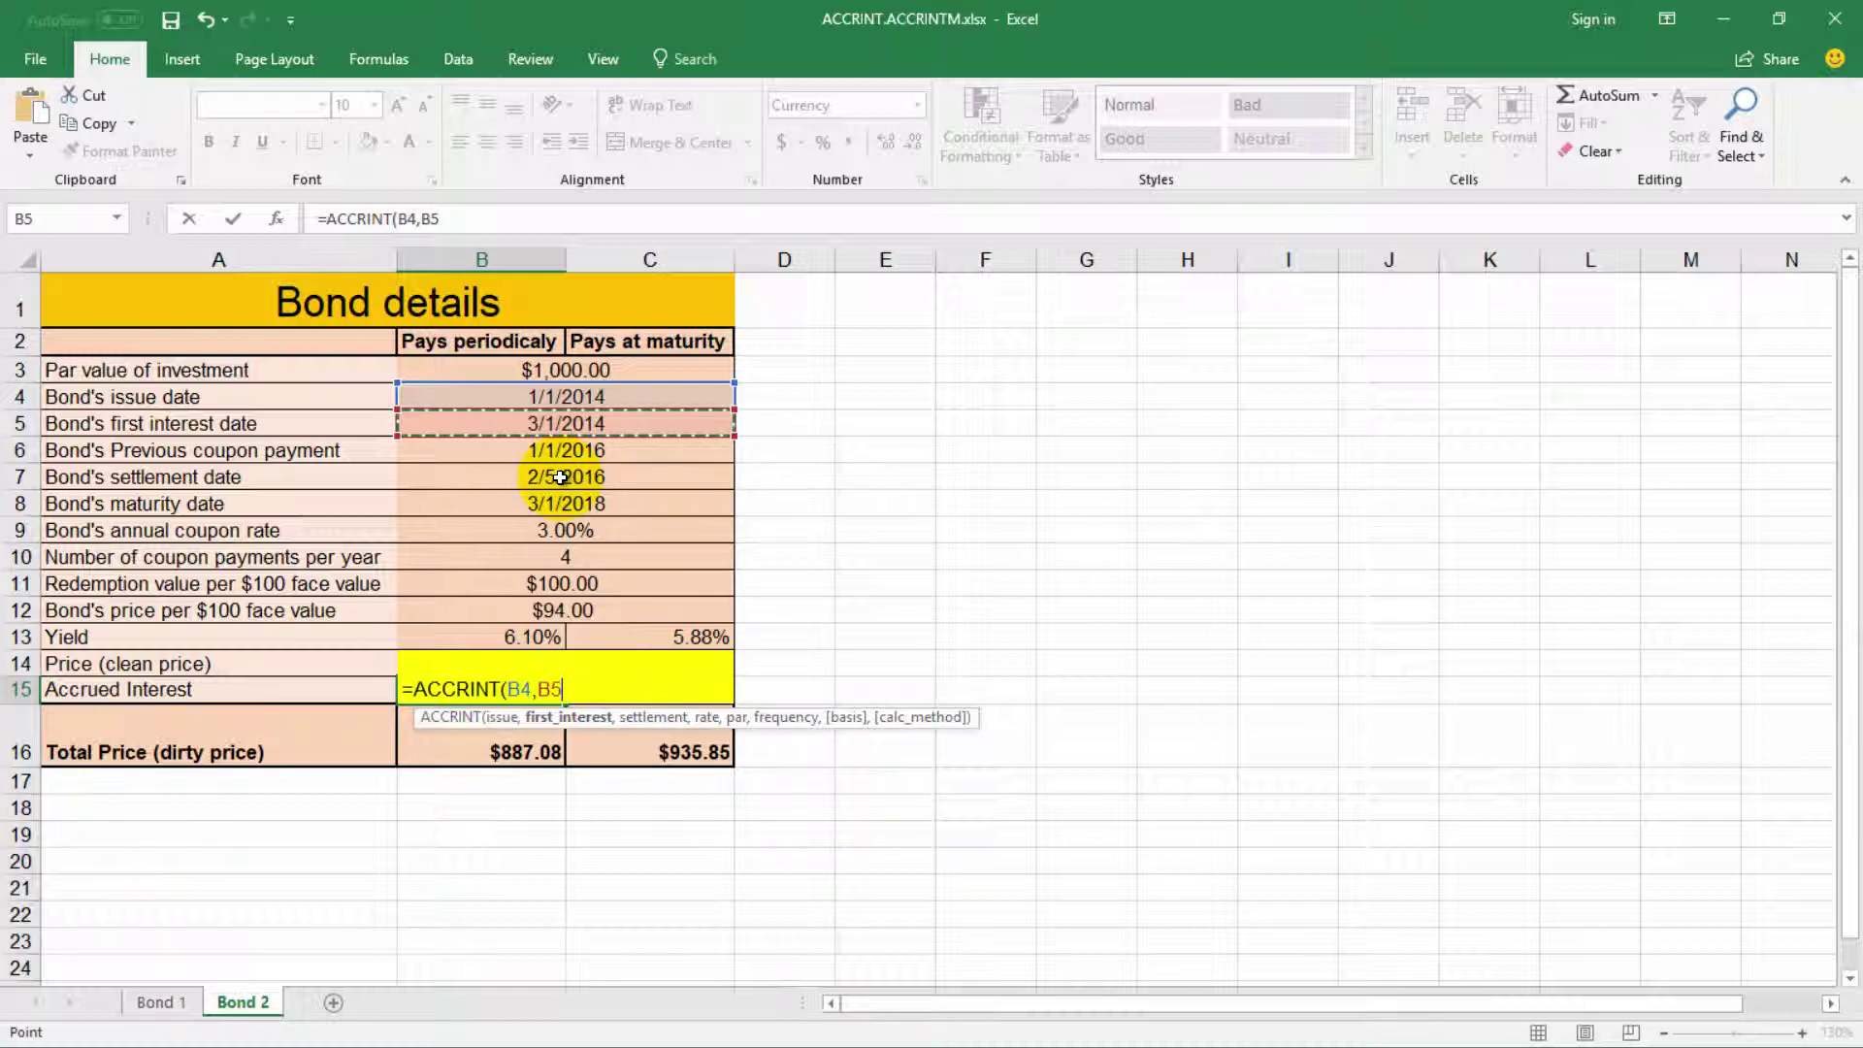
Step: Rebuild the B15 arguments as =ACCRINT(B6,B6,B7,B9,B3, for coupon, settlement, rate and par
{"action": "key", "text": "BackSpace"}
{"action": "key", "text": "BackSpace"}
{"action": "key", "text": "BackSpace"}
{"action": "key", "text": "BackSpace"}
{"action": "key", "text": "BackSpace"}
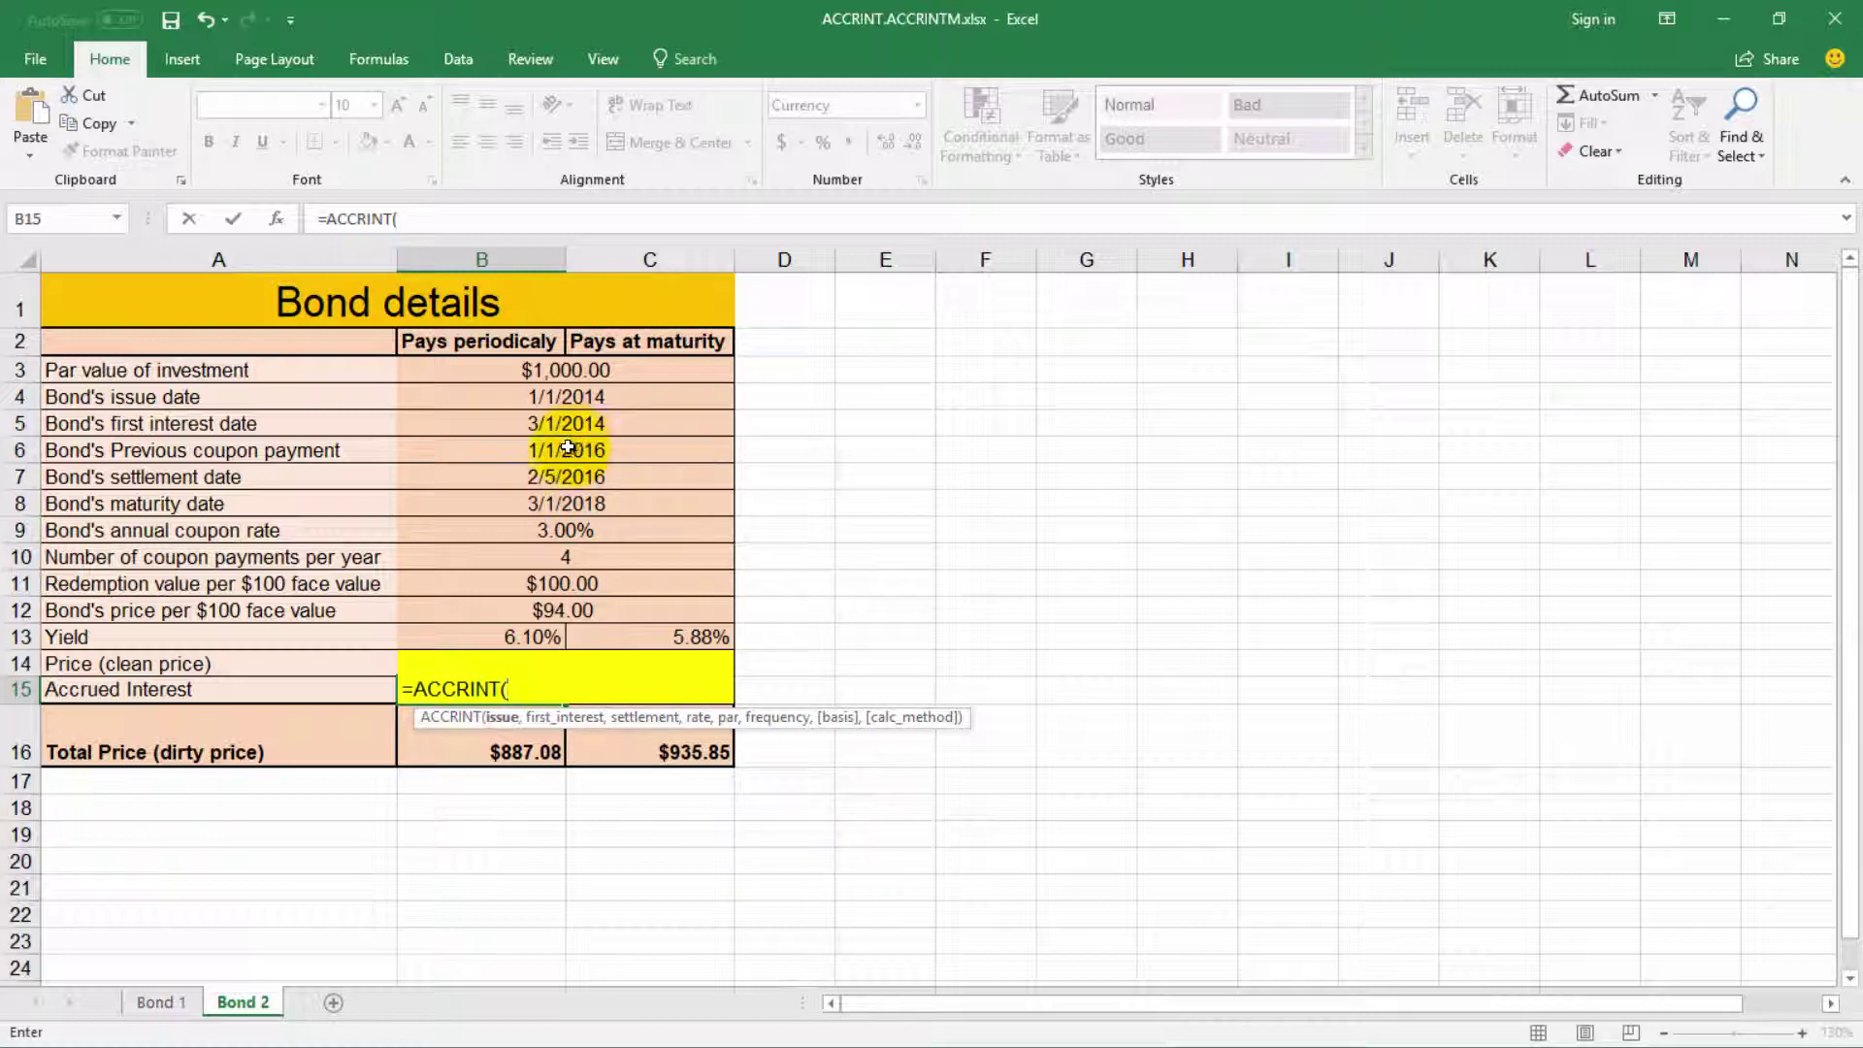
{"action": "left_click", "coordinate": [568, 449]}
{"action": "type", "text": ","}
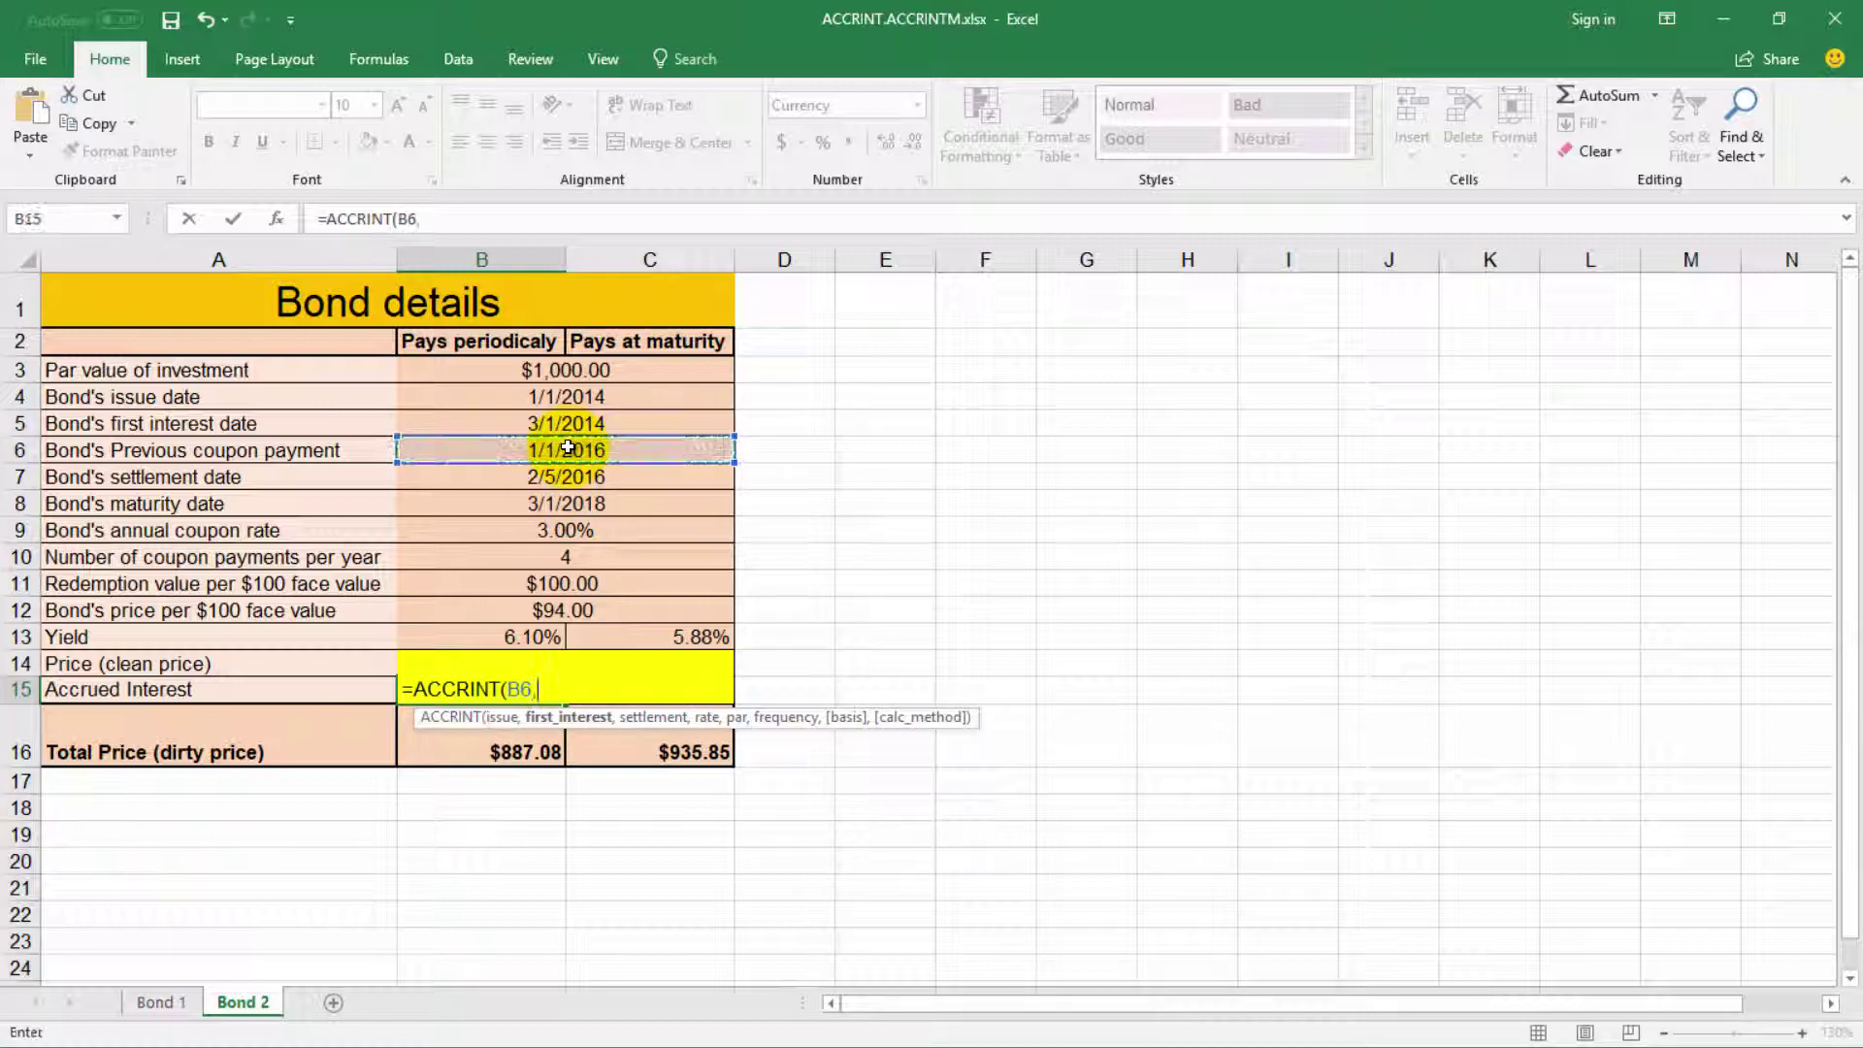
{"action": "left_click", "coordinate": [568, 448]}
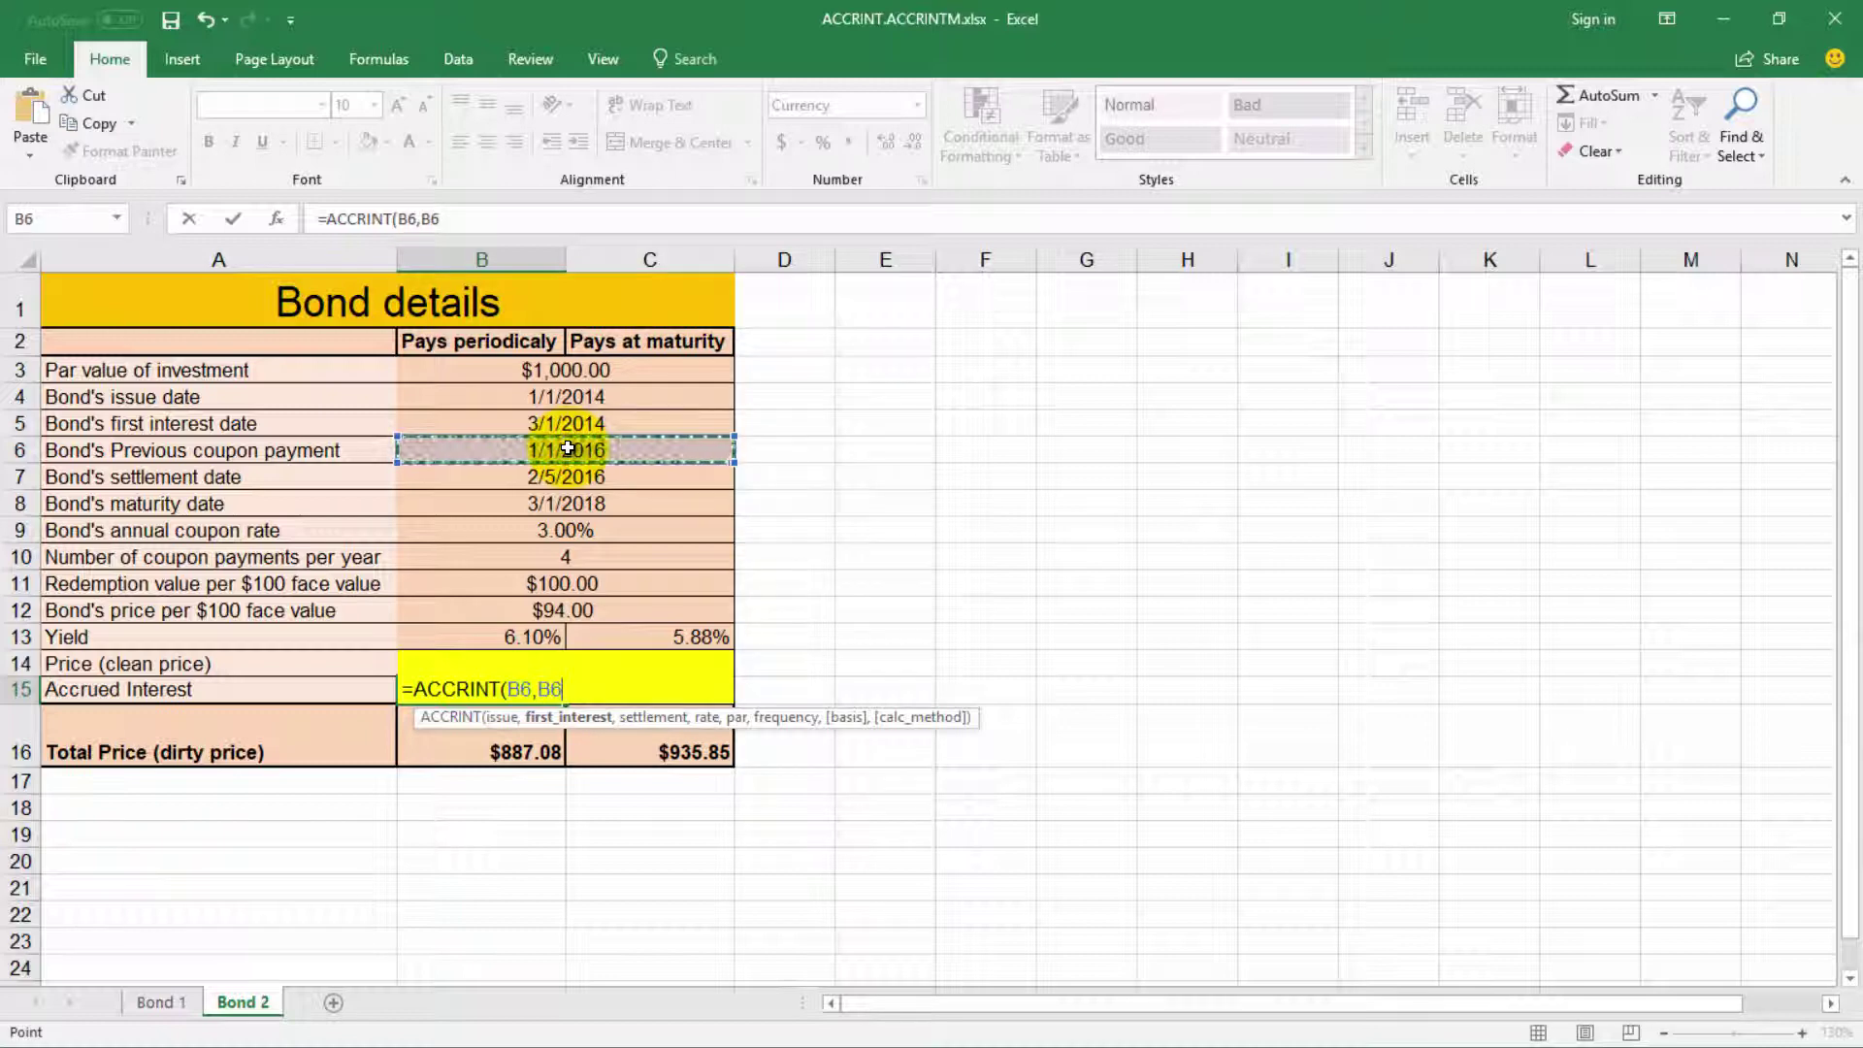
{"action": "type", "text": ","}
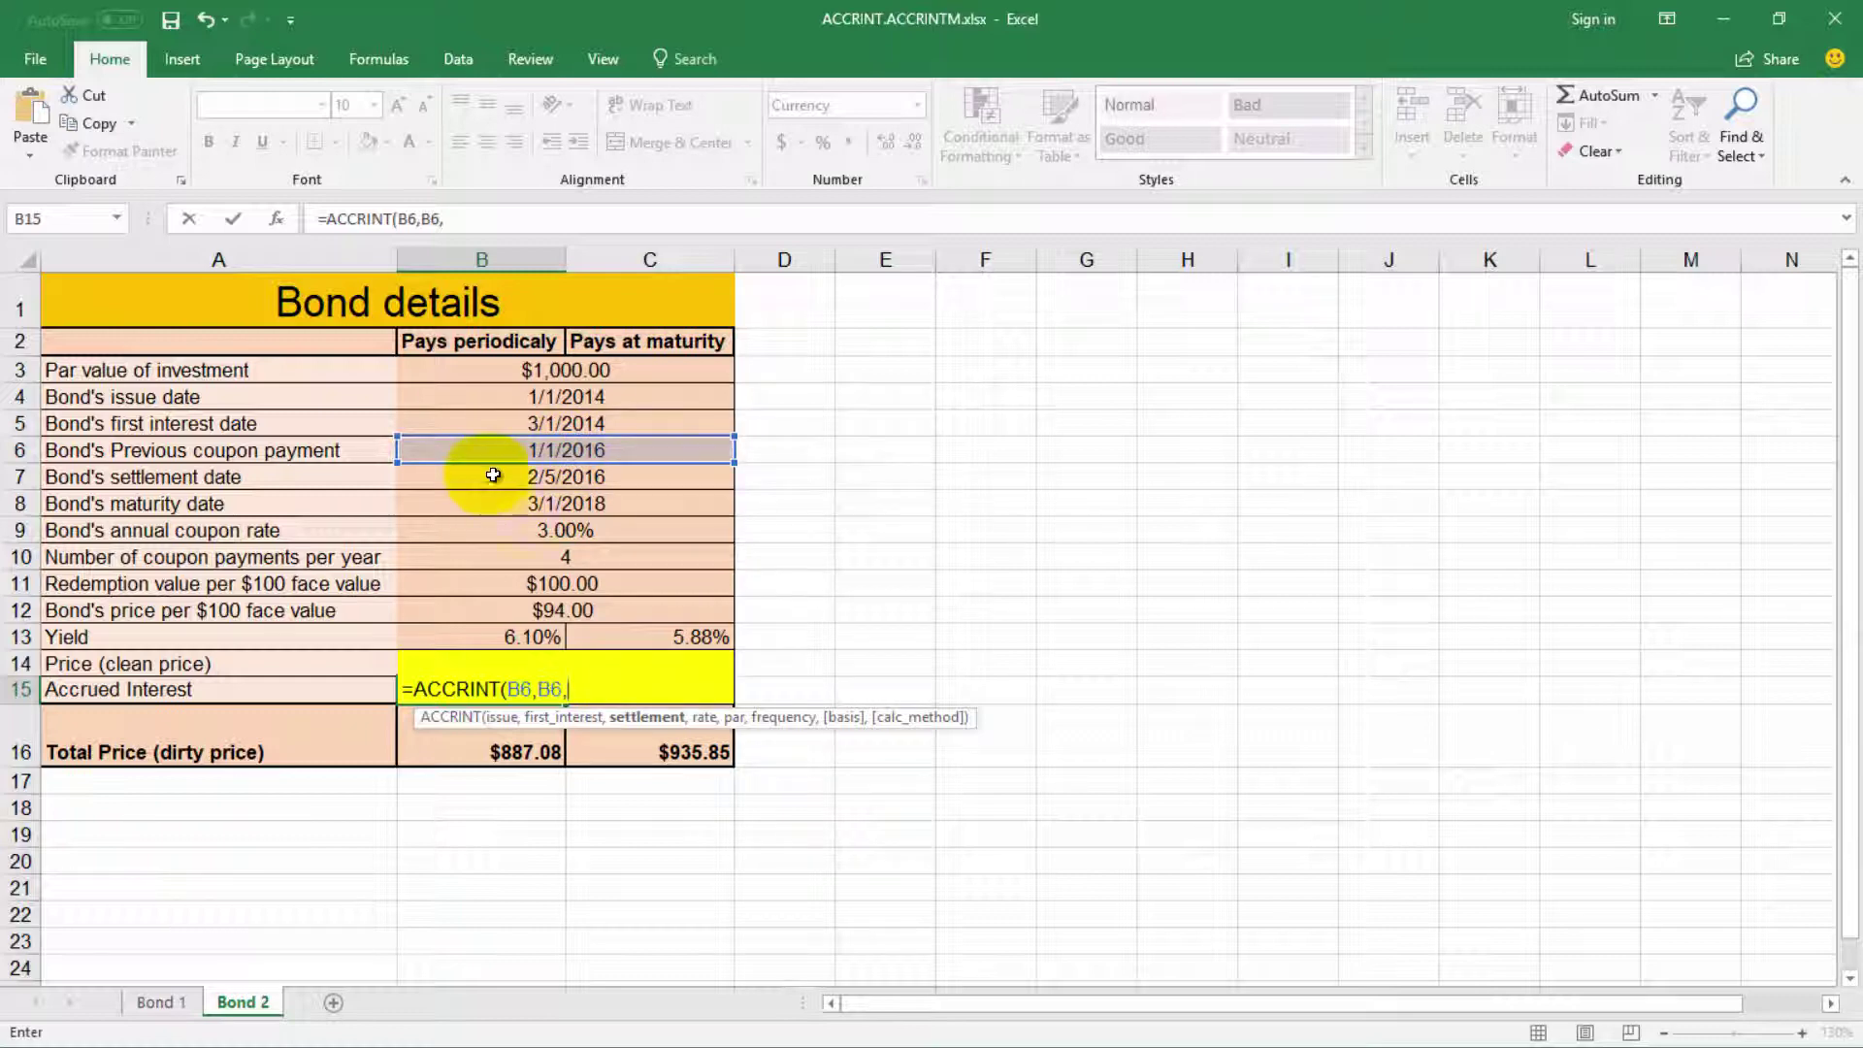
{"action": "left_click", "coordinate": [586, 478]}
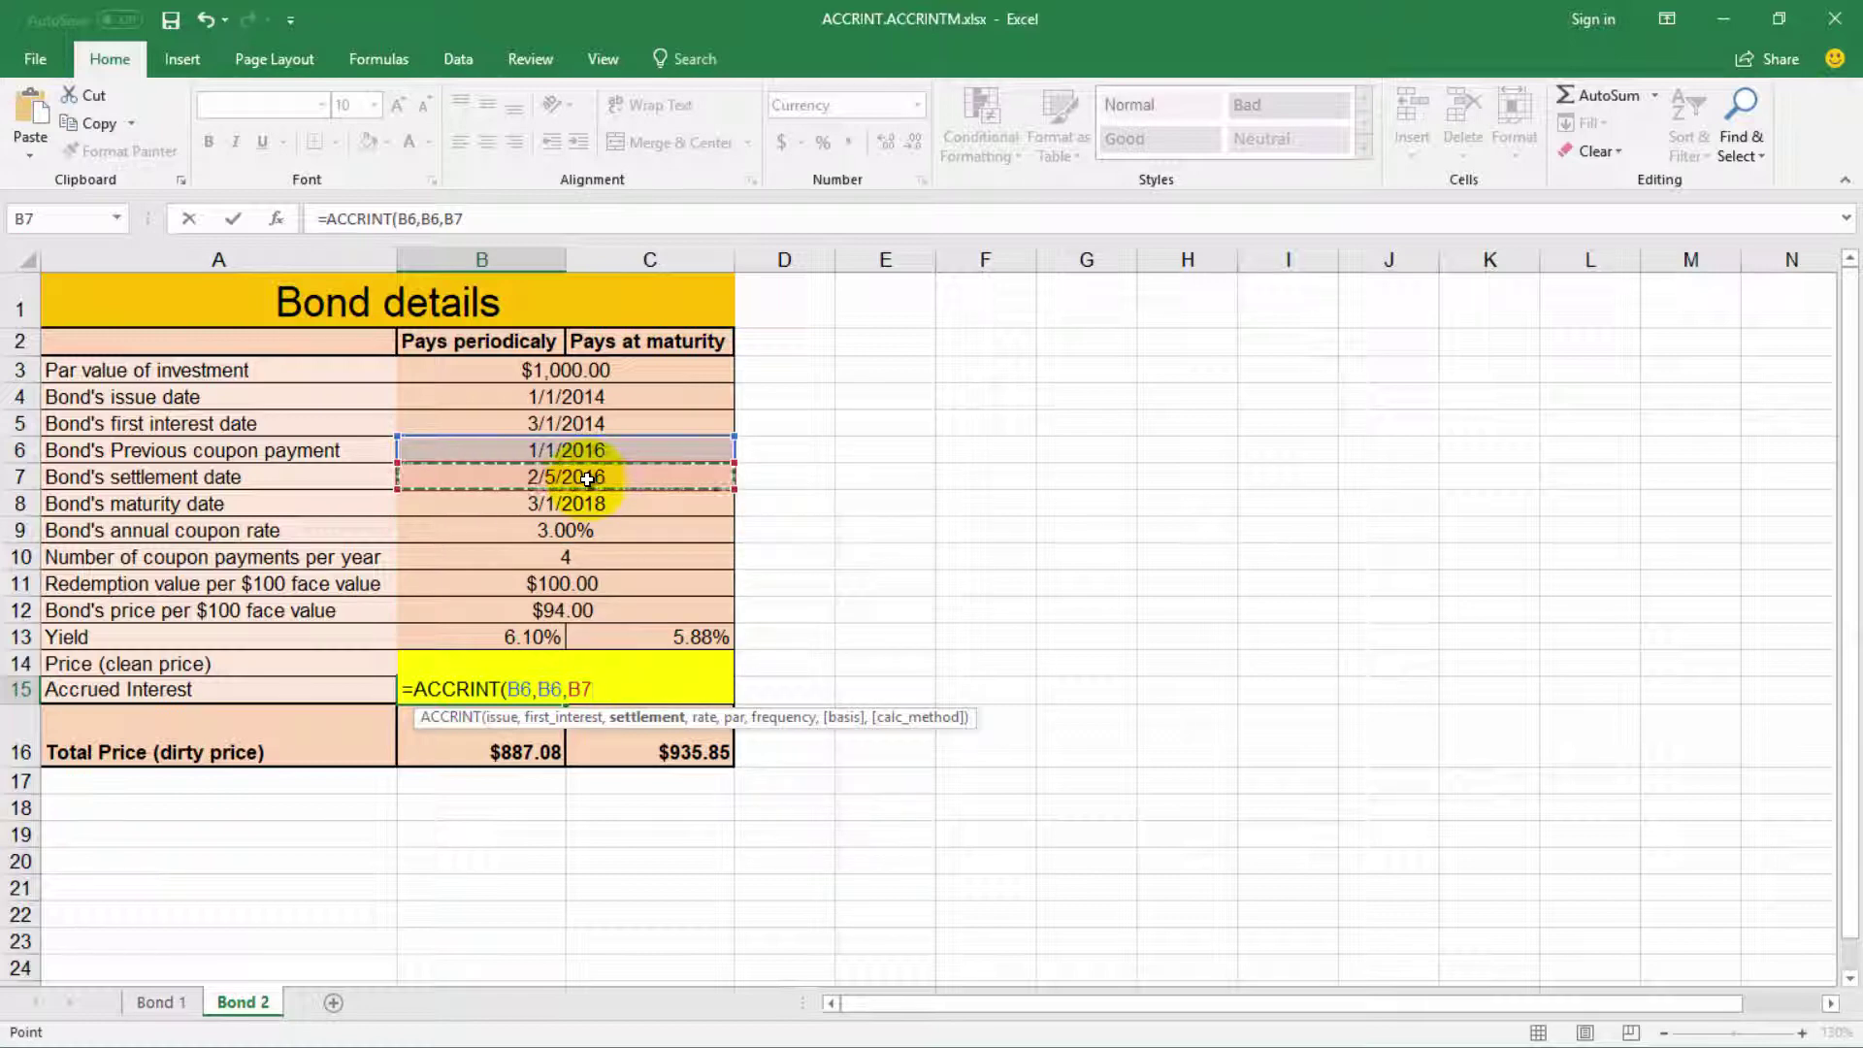
{"action": "type", "text": ","}
{"action": "left_click", "coordinate": [592, 529]}
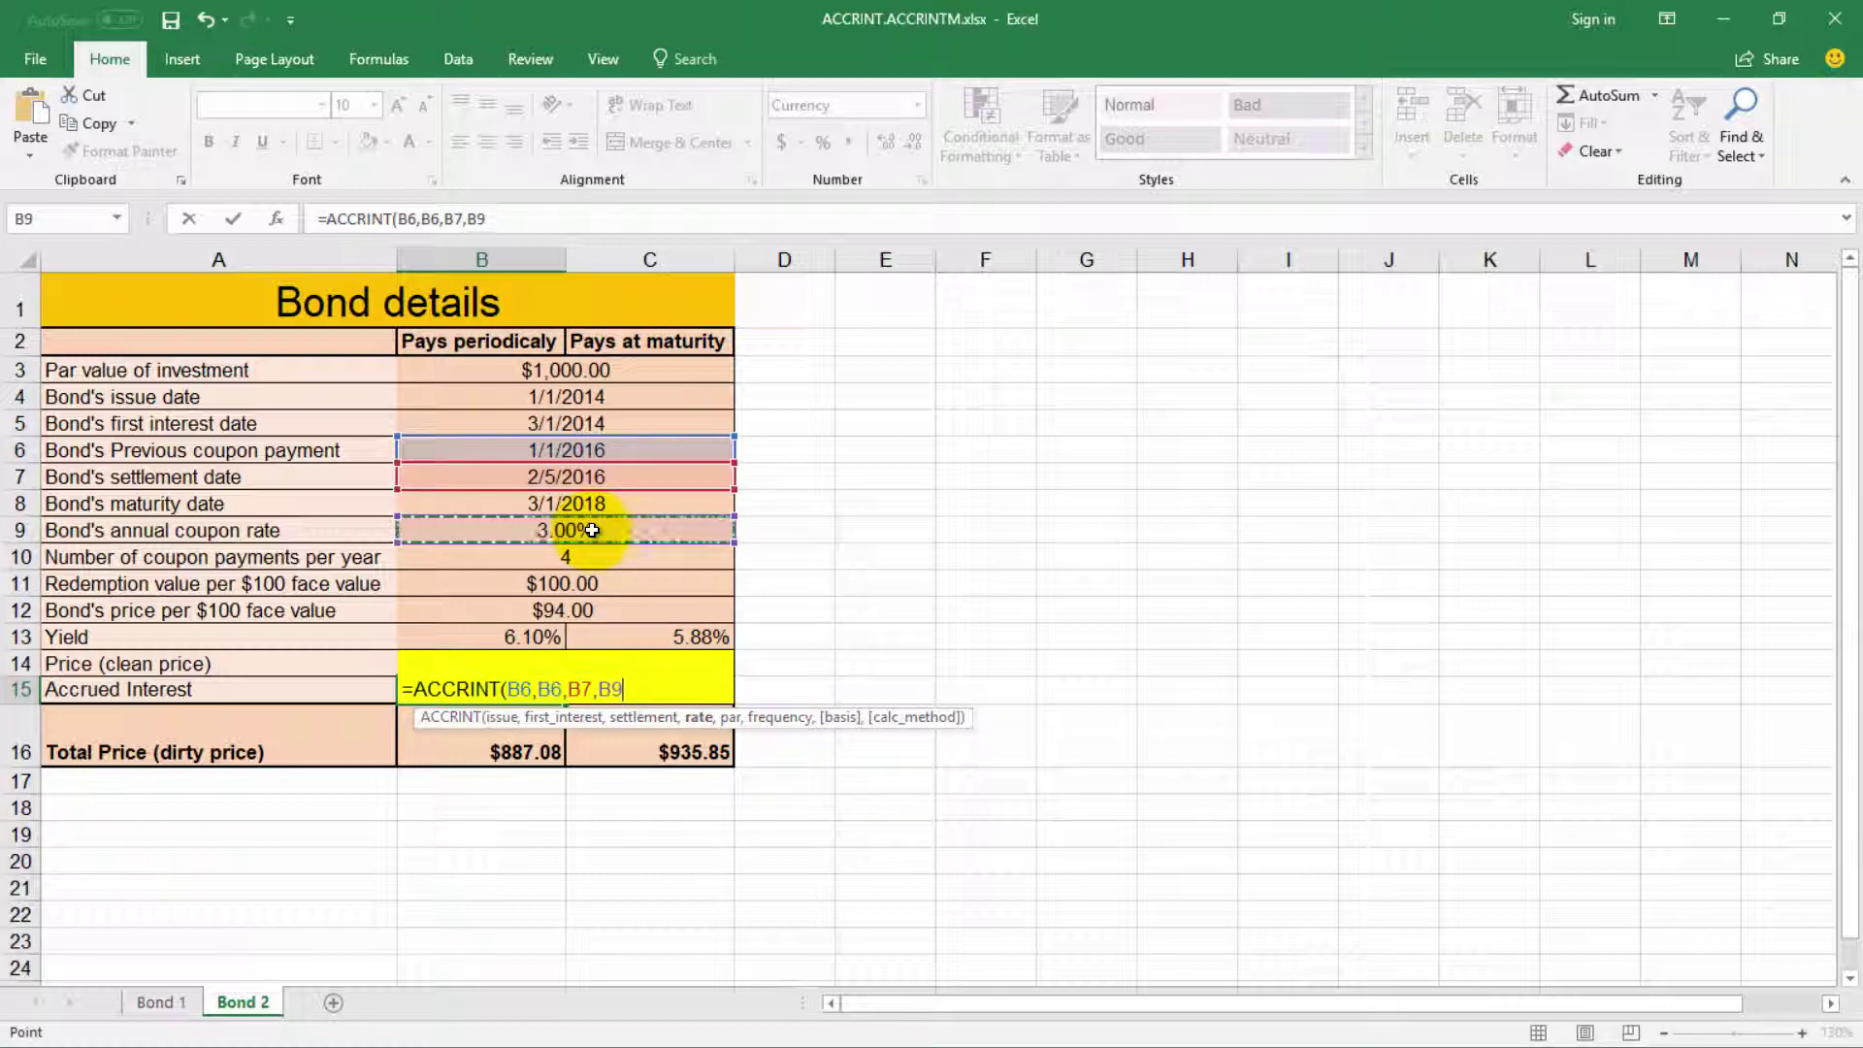
{"action": "type", "text": ","}
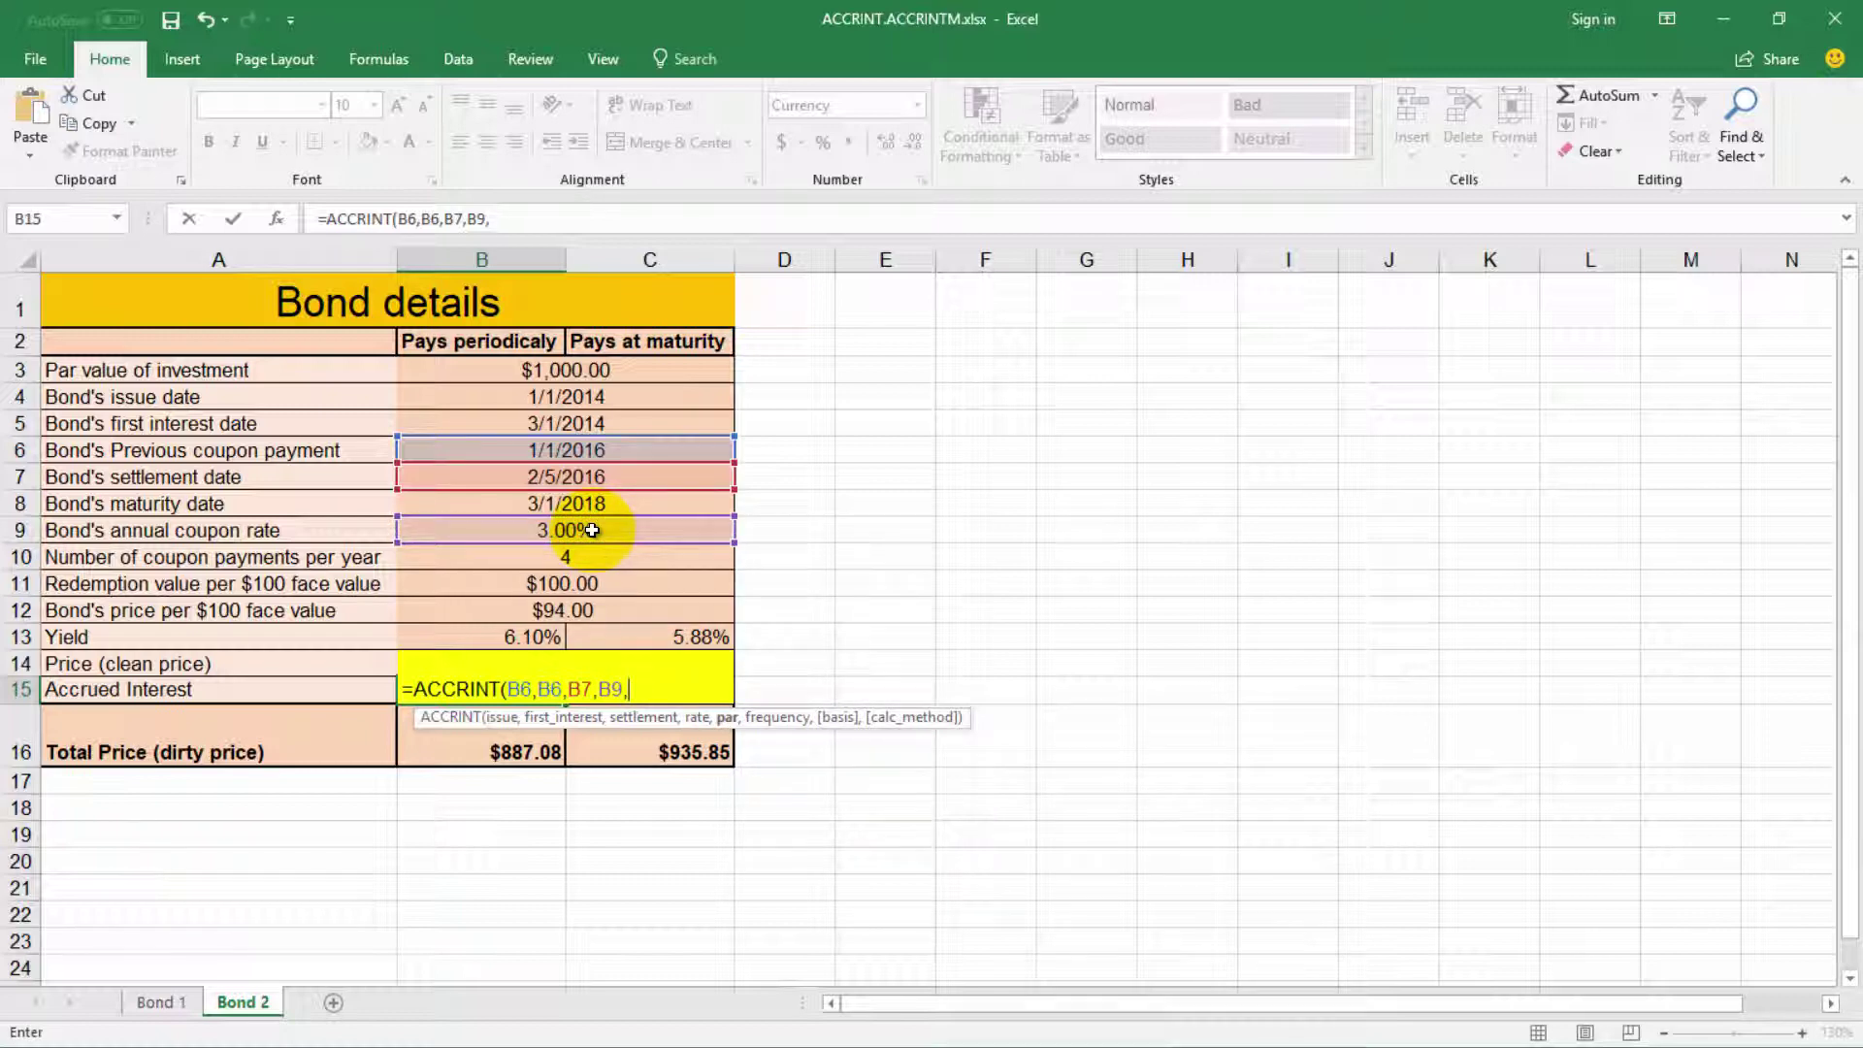
{"action": "left_click", "coordinate": [605, 374]}
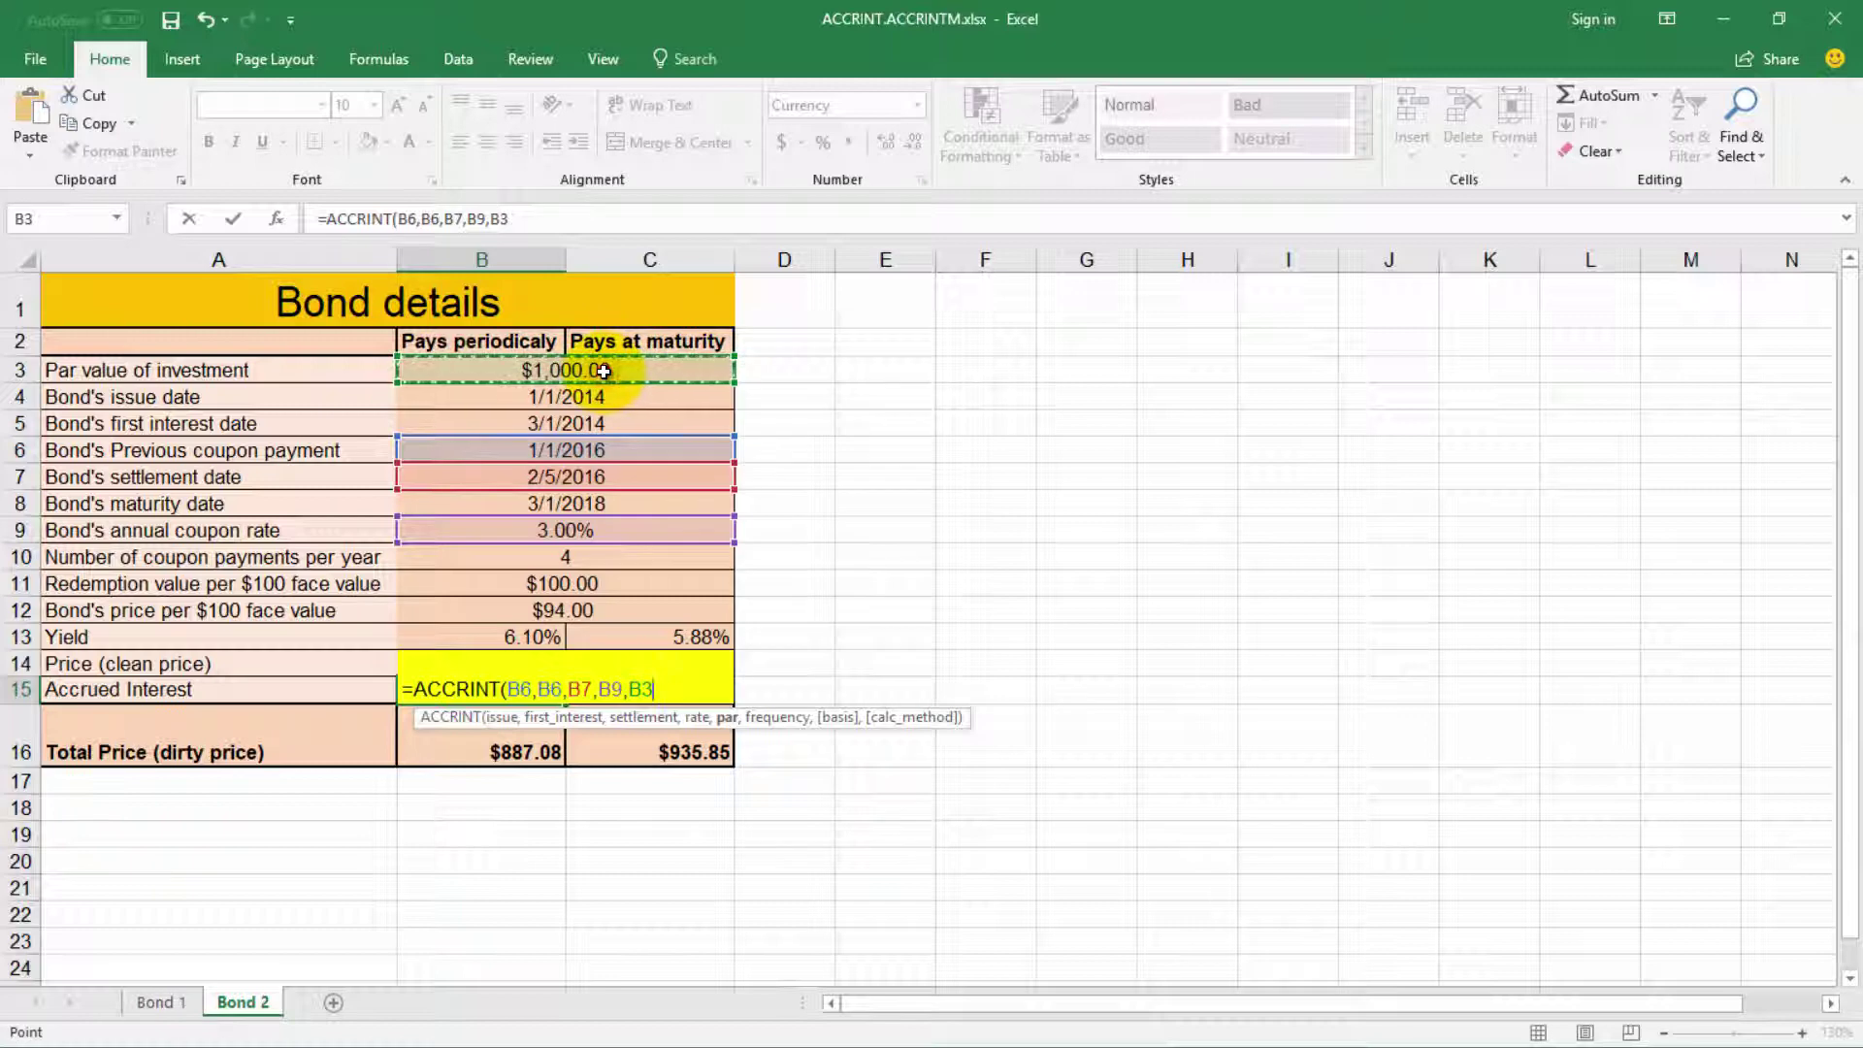
{"action": "type", "text": ","}
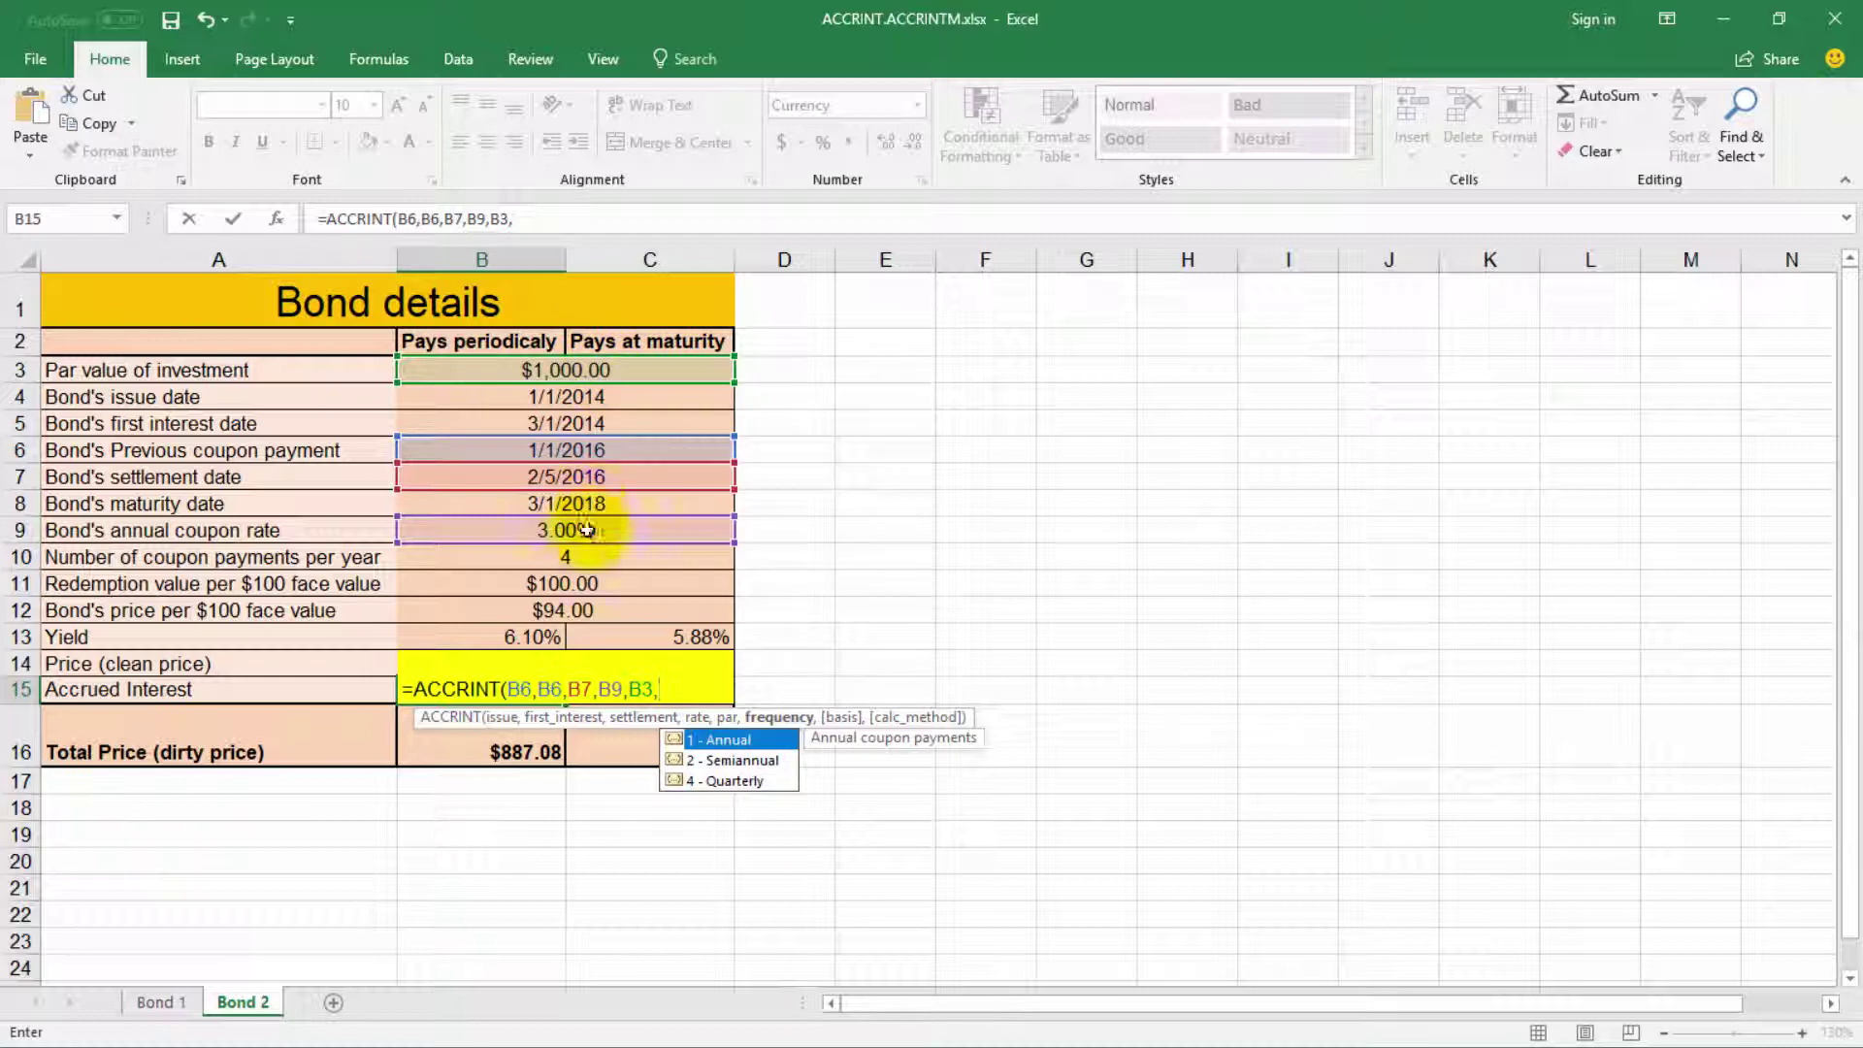
Step: Close ACCRINT with frequency B10 and commit, giving $2.83 accrued interest and $889.91 dirty price
{"action": "left_click", "coordinate": [569, 560]}
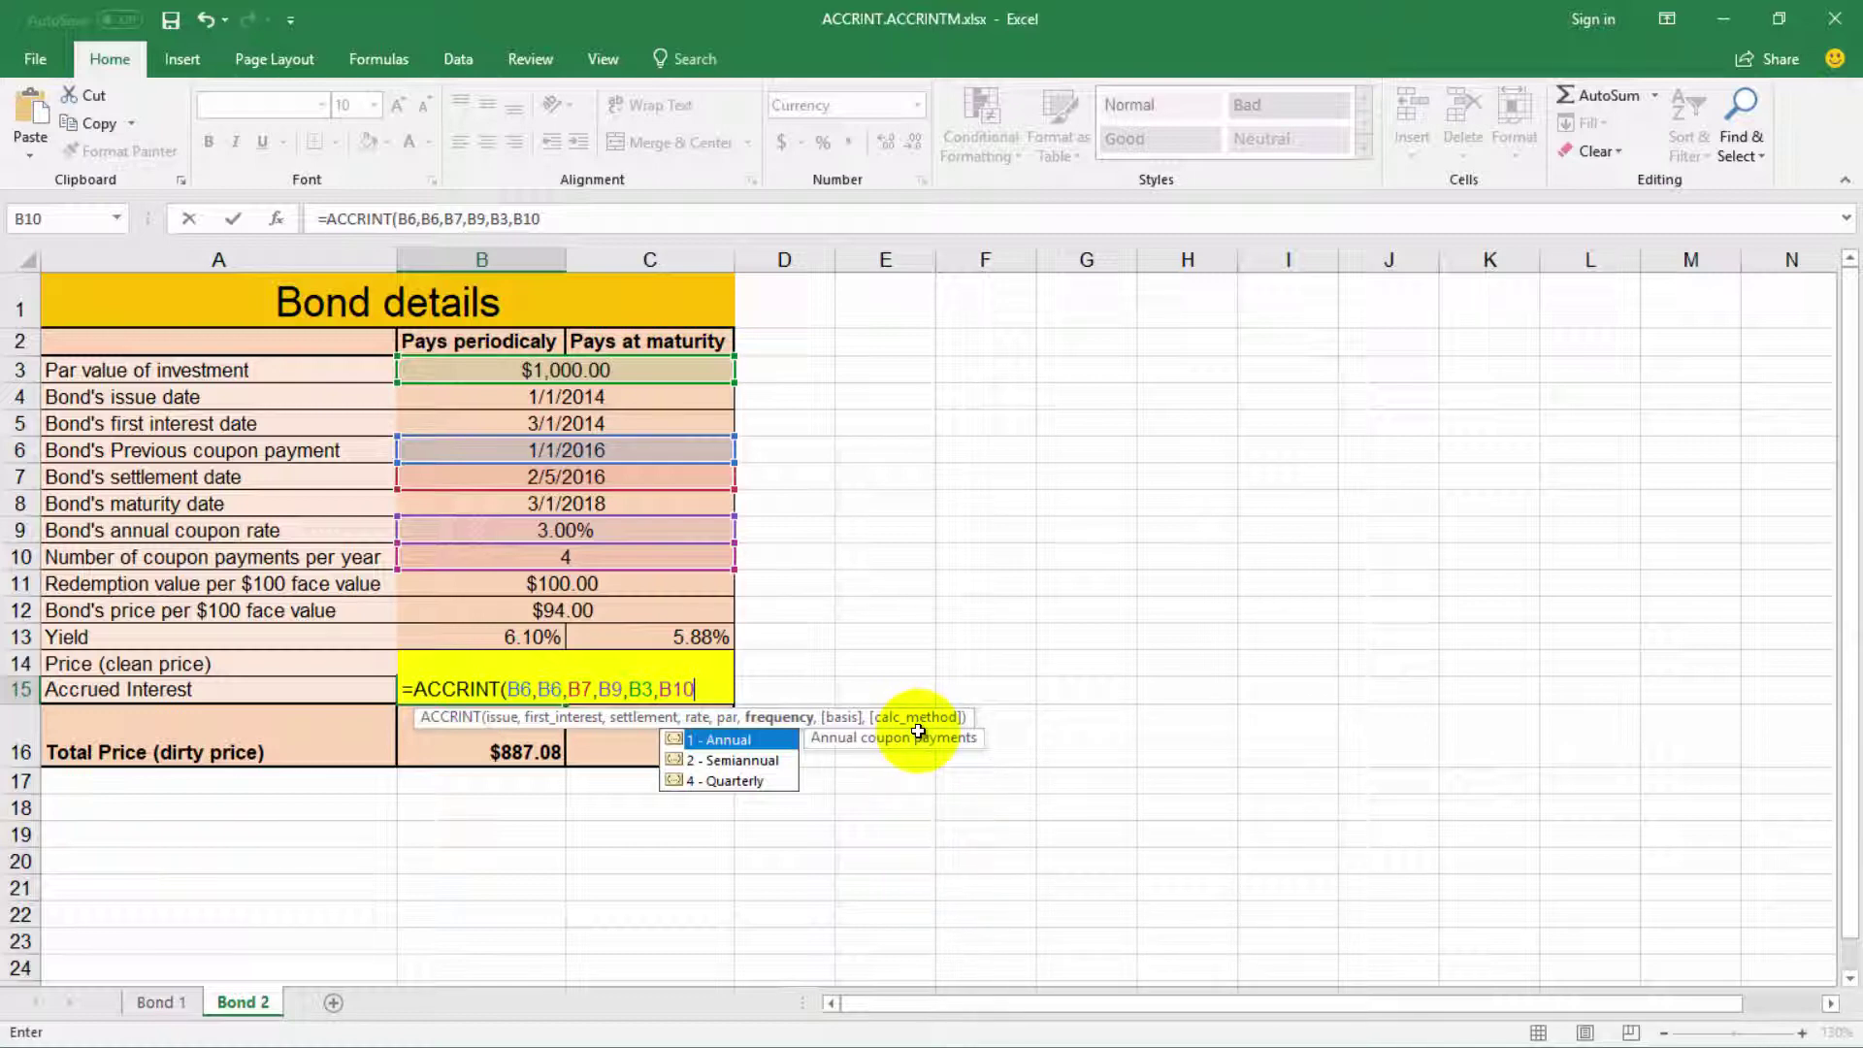
{"action": "type", "text": ")"}
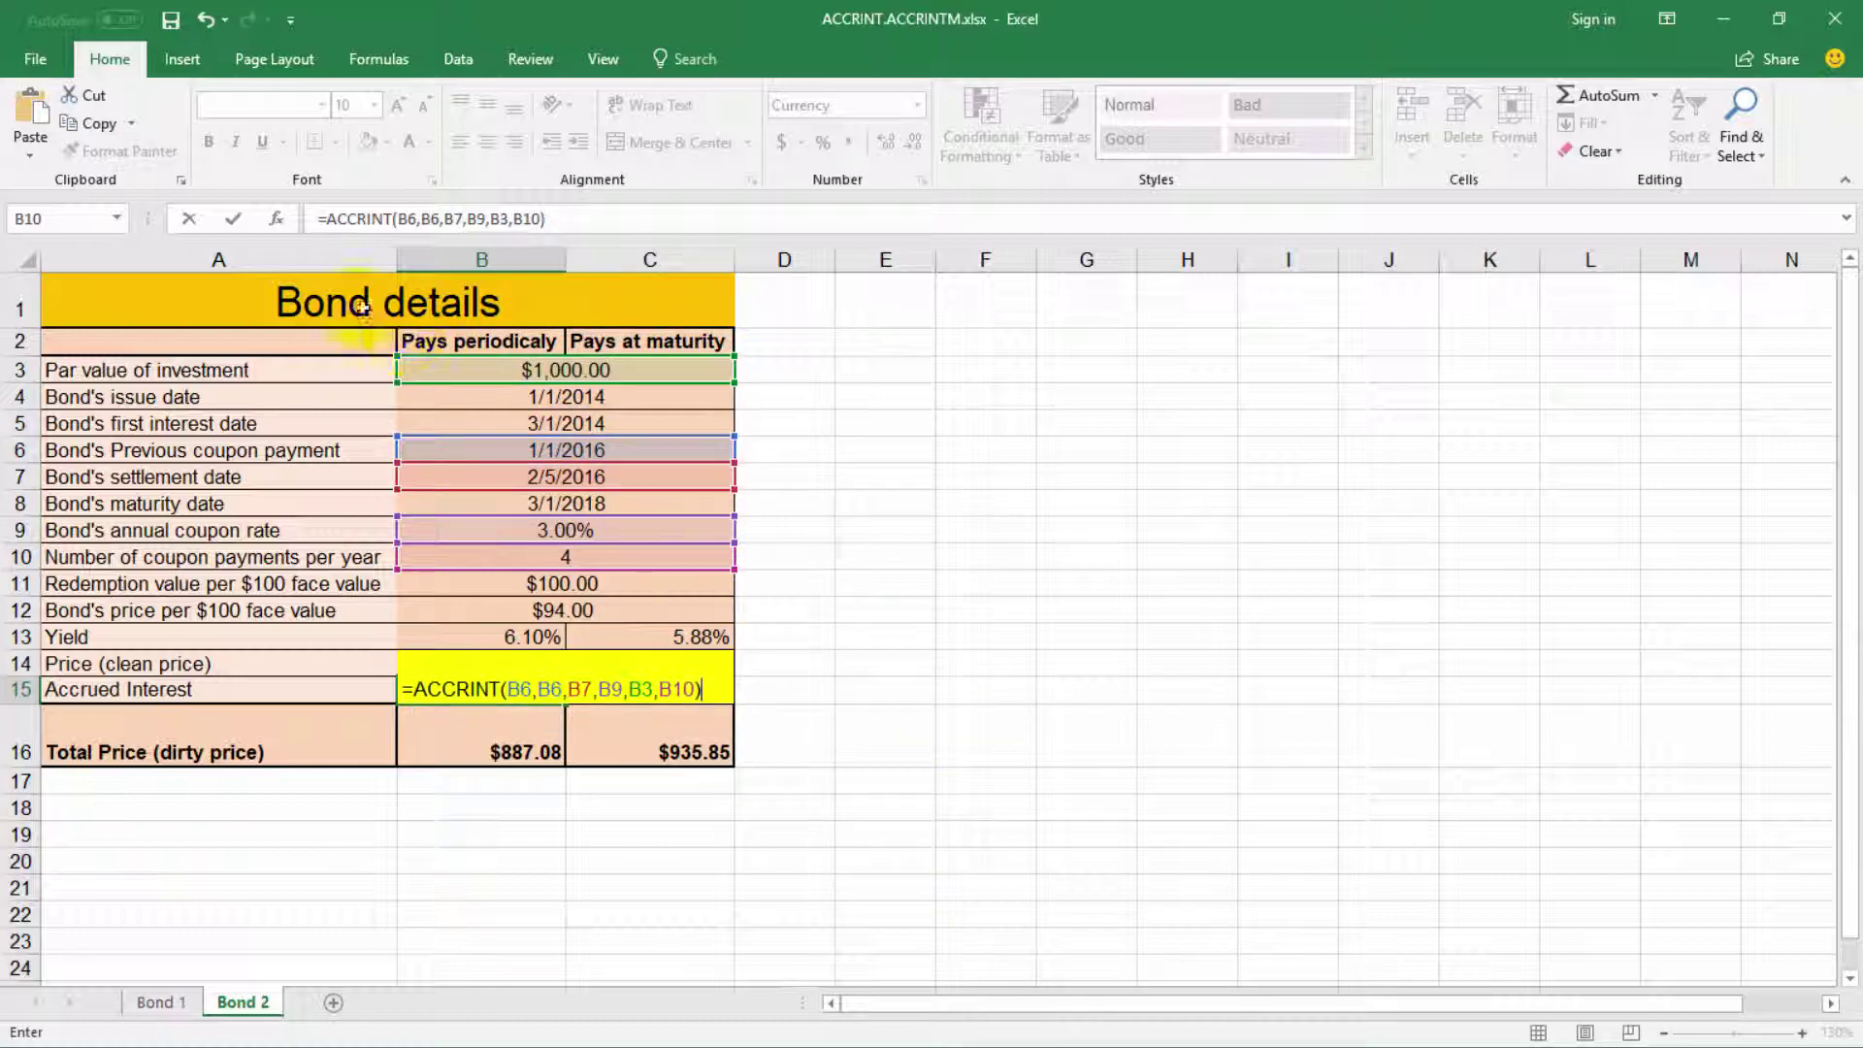
{"action": "left_click", "coordinate": [235, 220]}
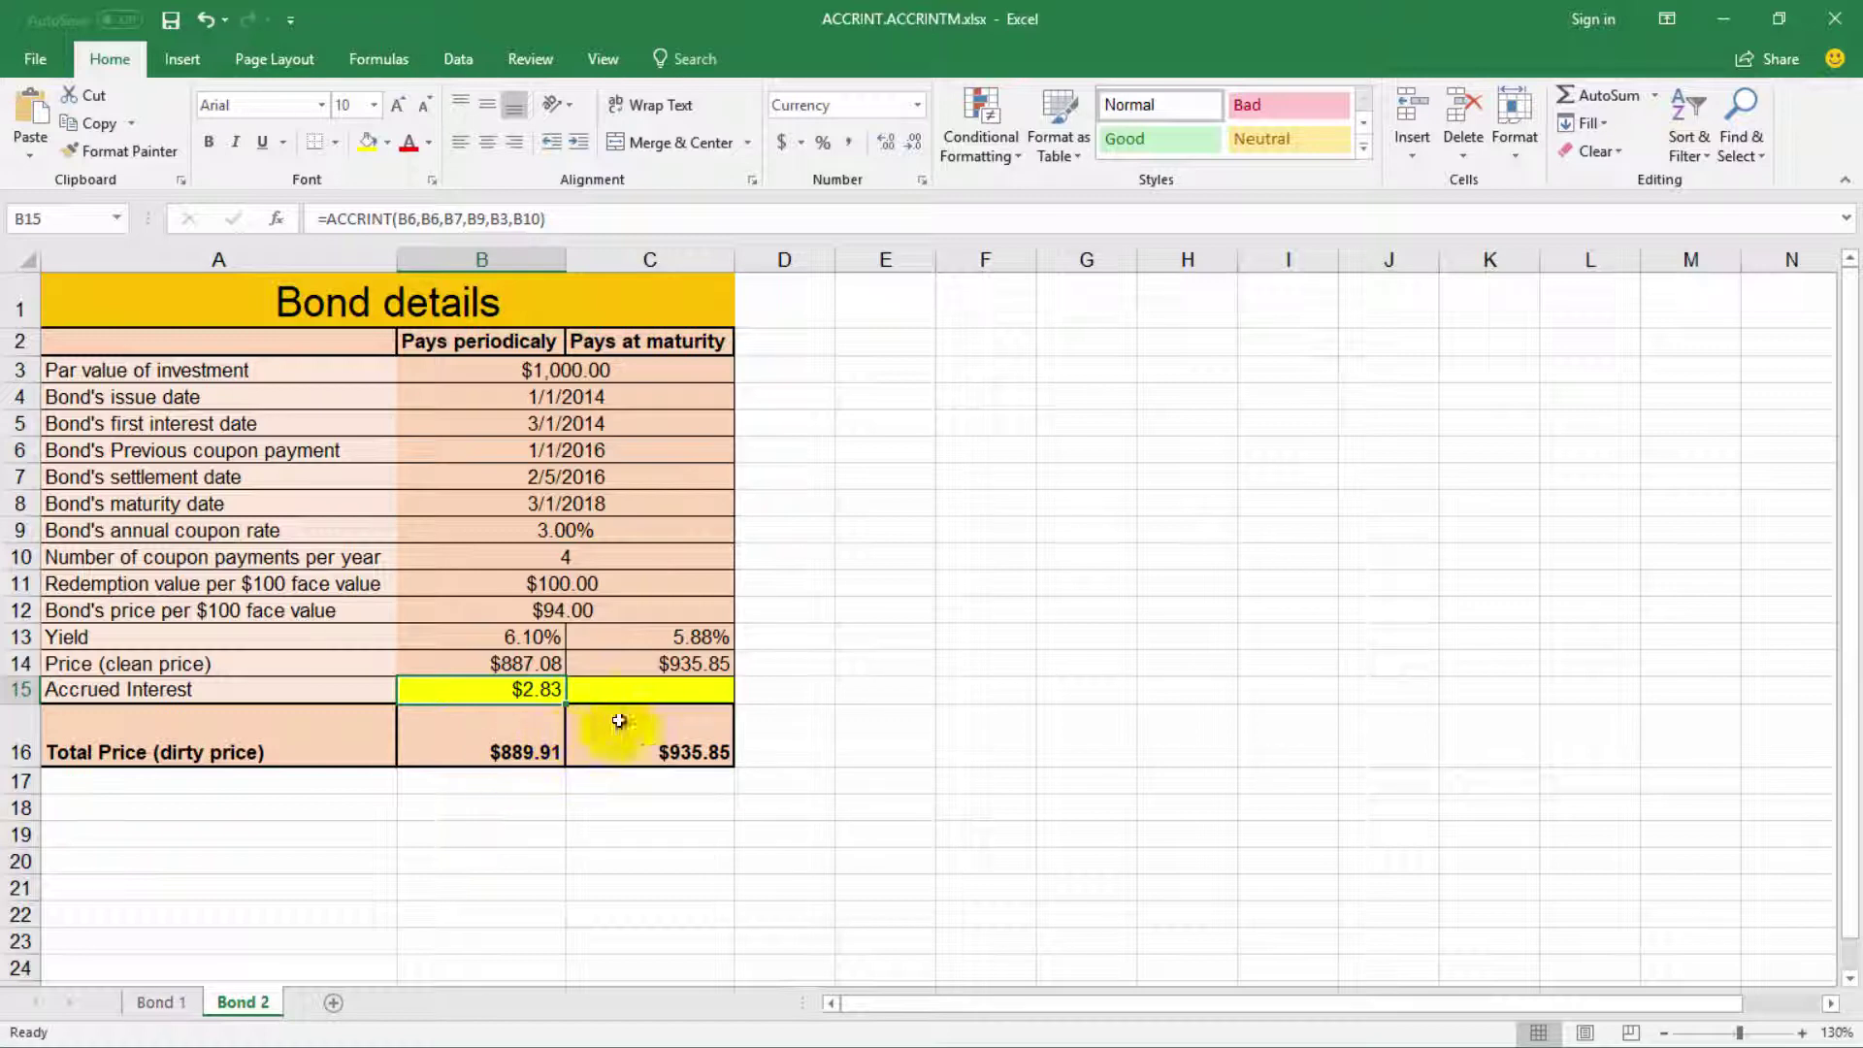
Step: Start an =ACCRINTM( formula in C15 from the =accr autocomplete suggestions
{"action": "left_click", "coordinate": [636, 691]}
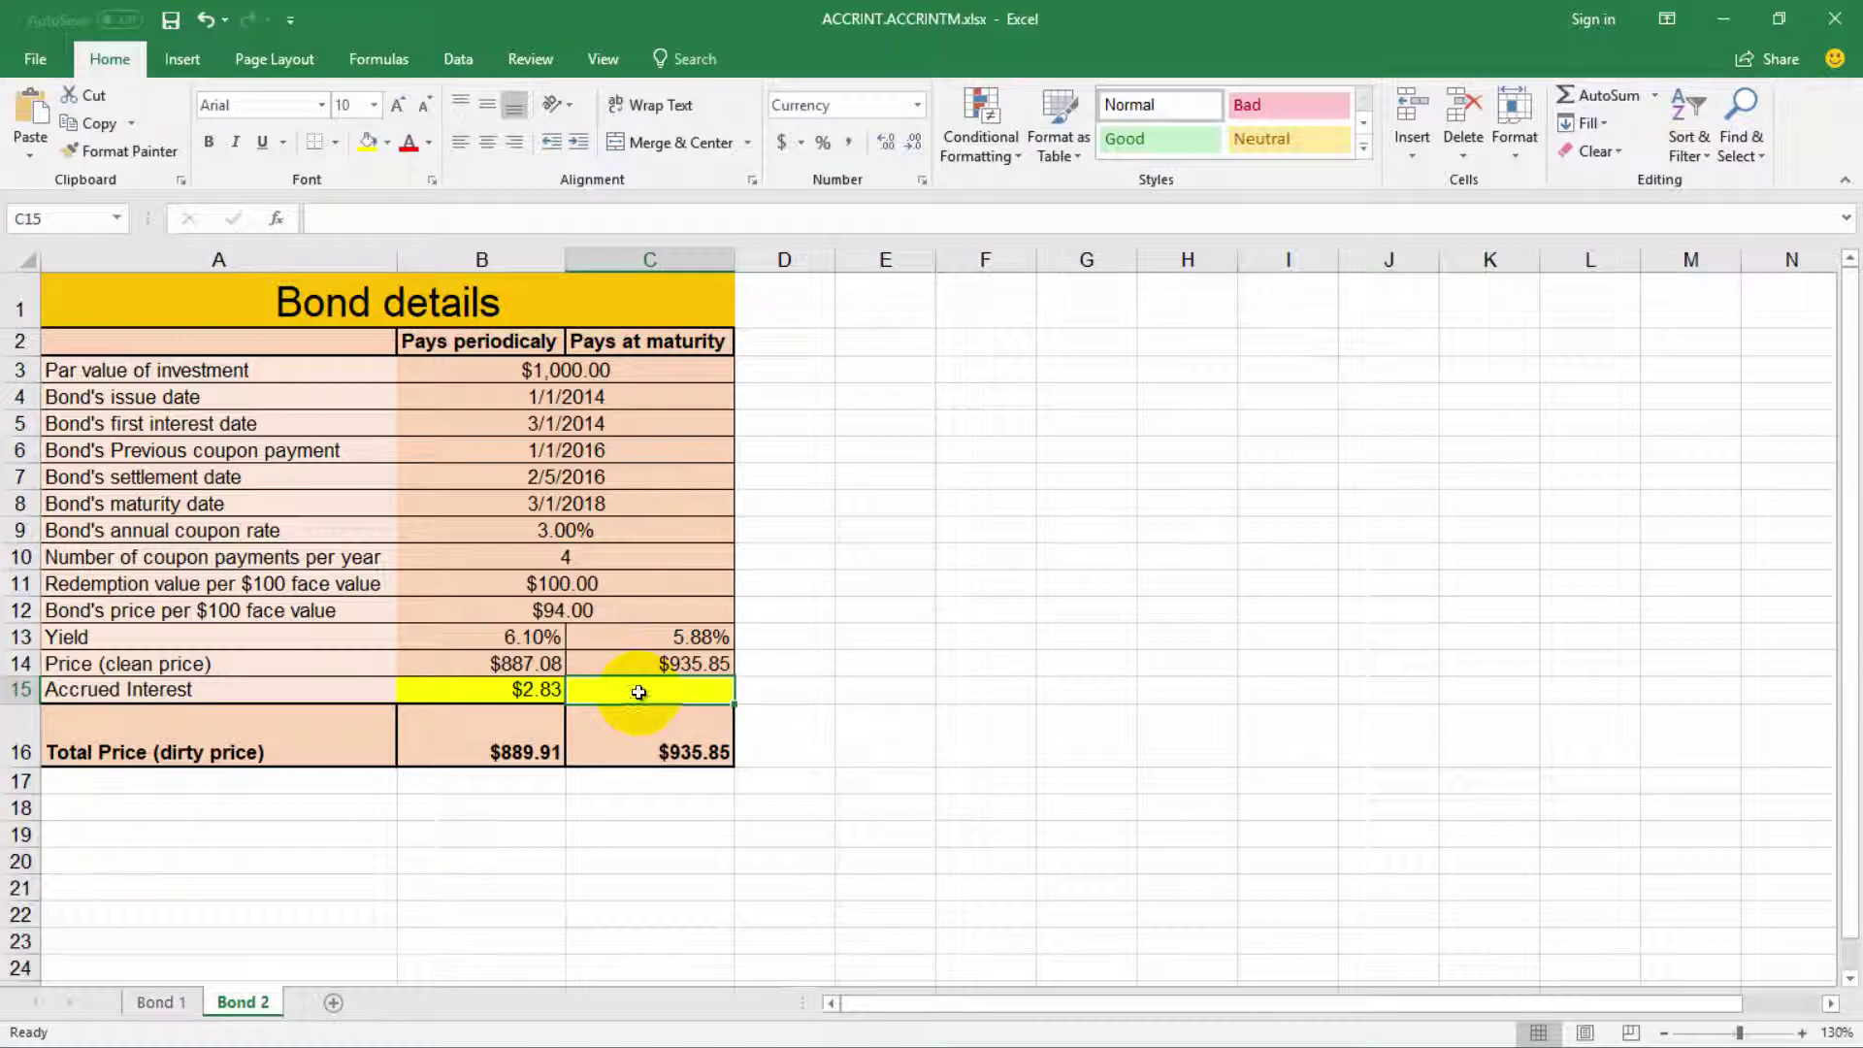
{"action": "type", "text": "=ac"}
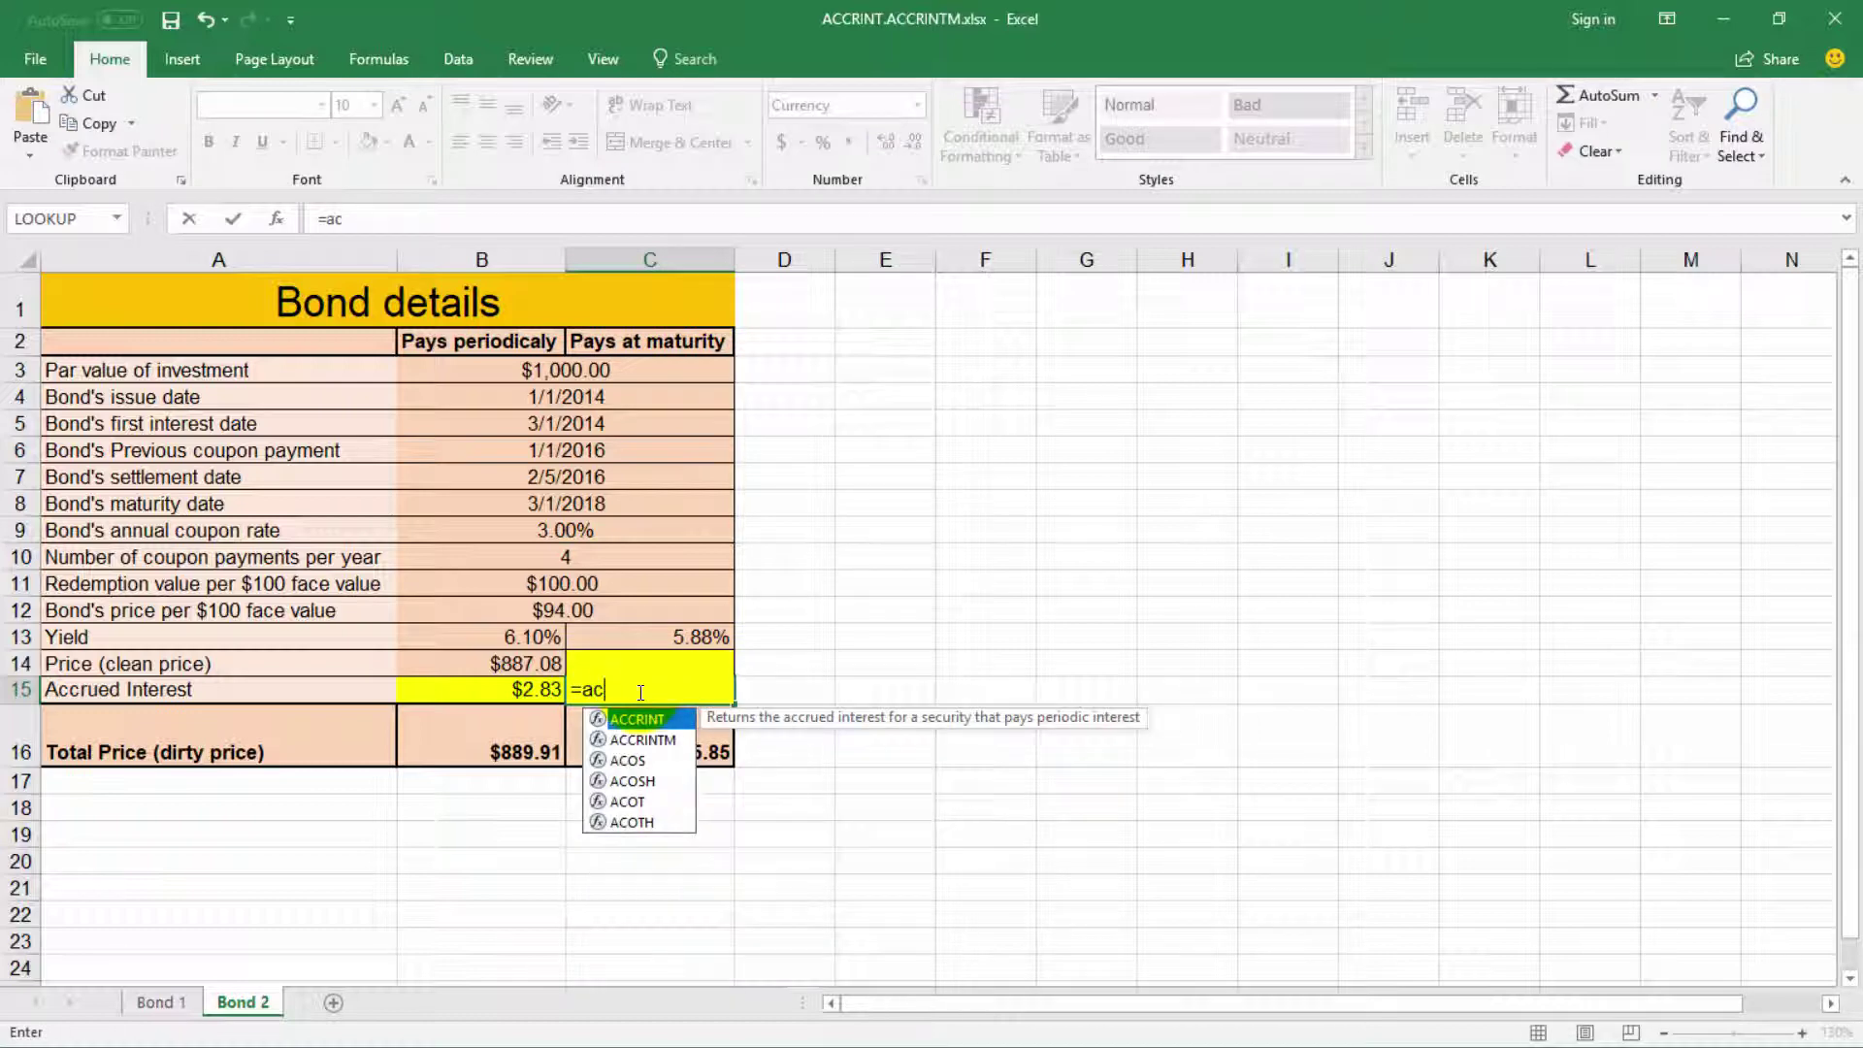
{"action": "type", "text": "cr"}
{"action": "key", "text": "Down"}
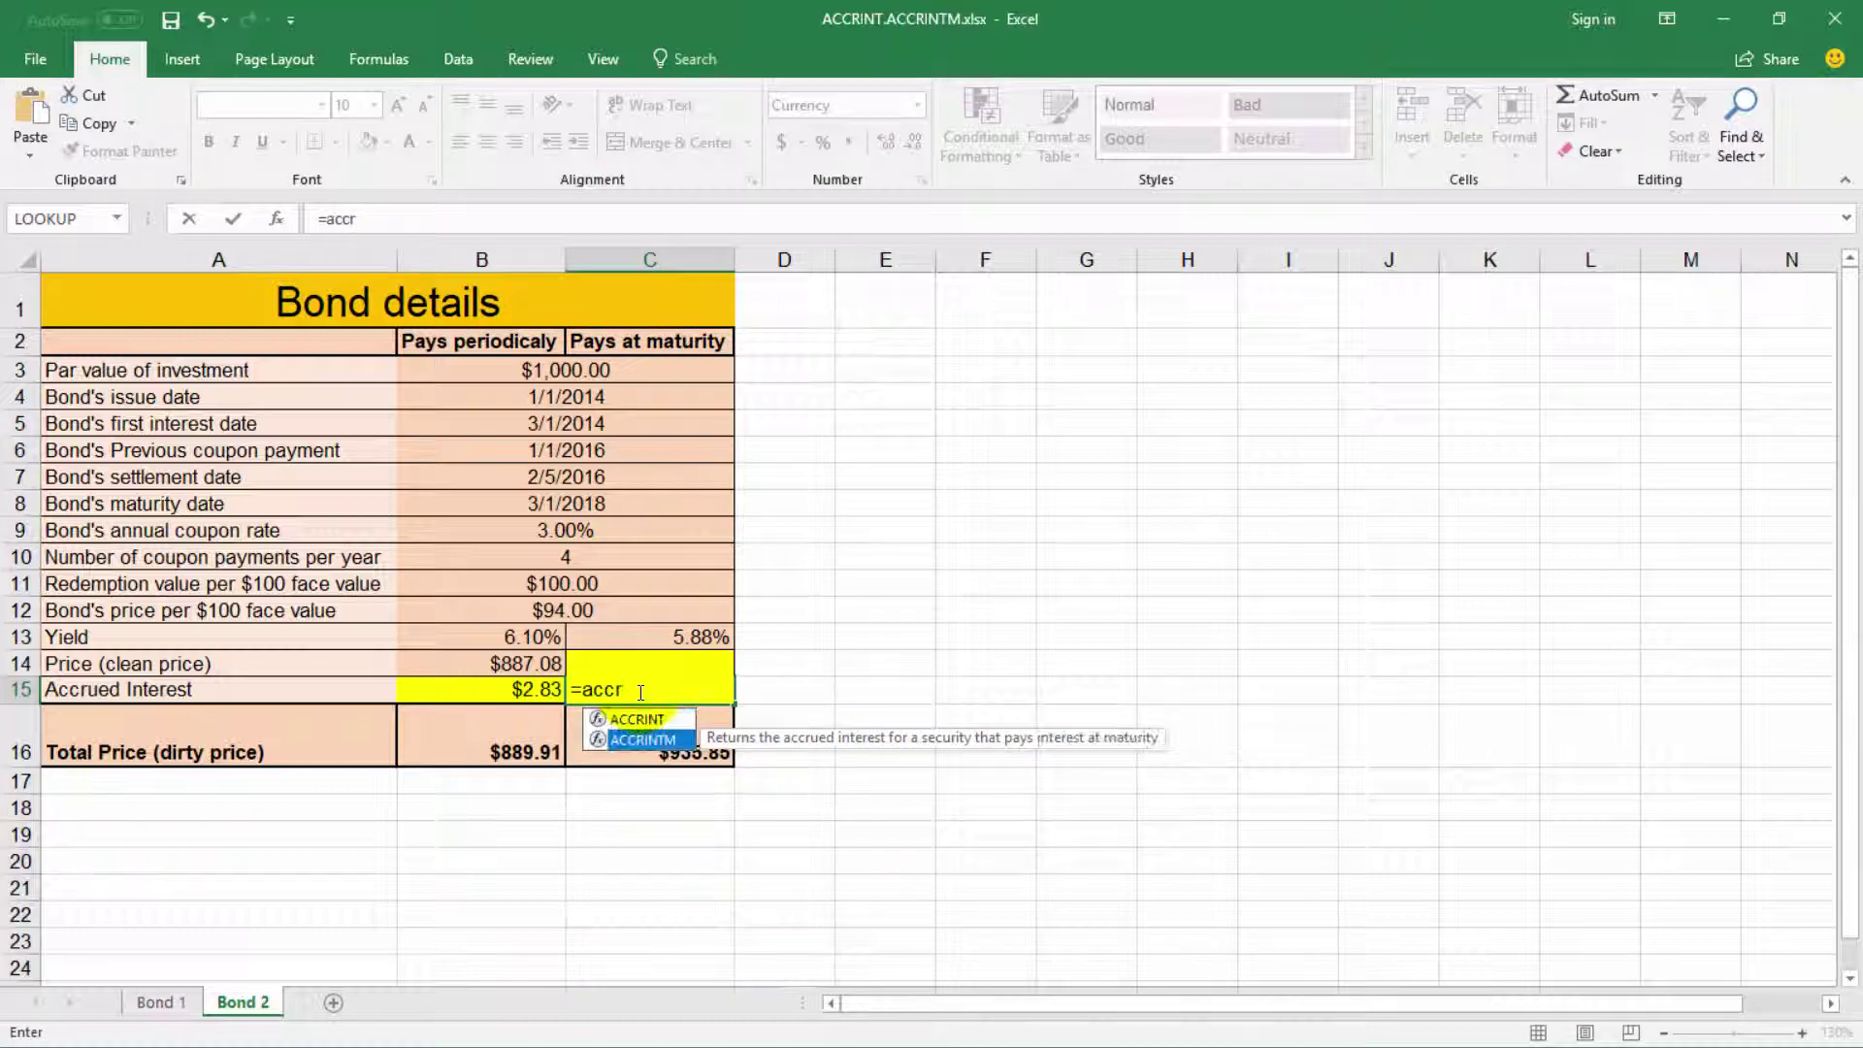
{"action": "key", "text": "Tab"}
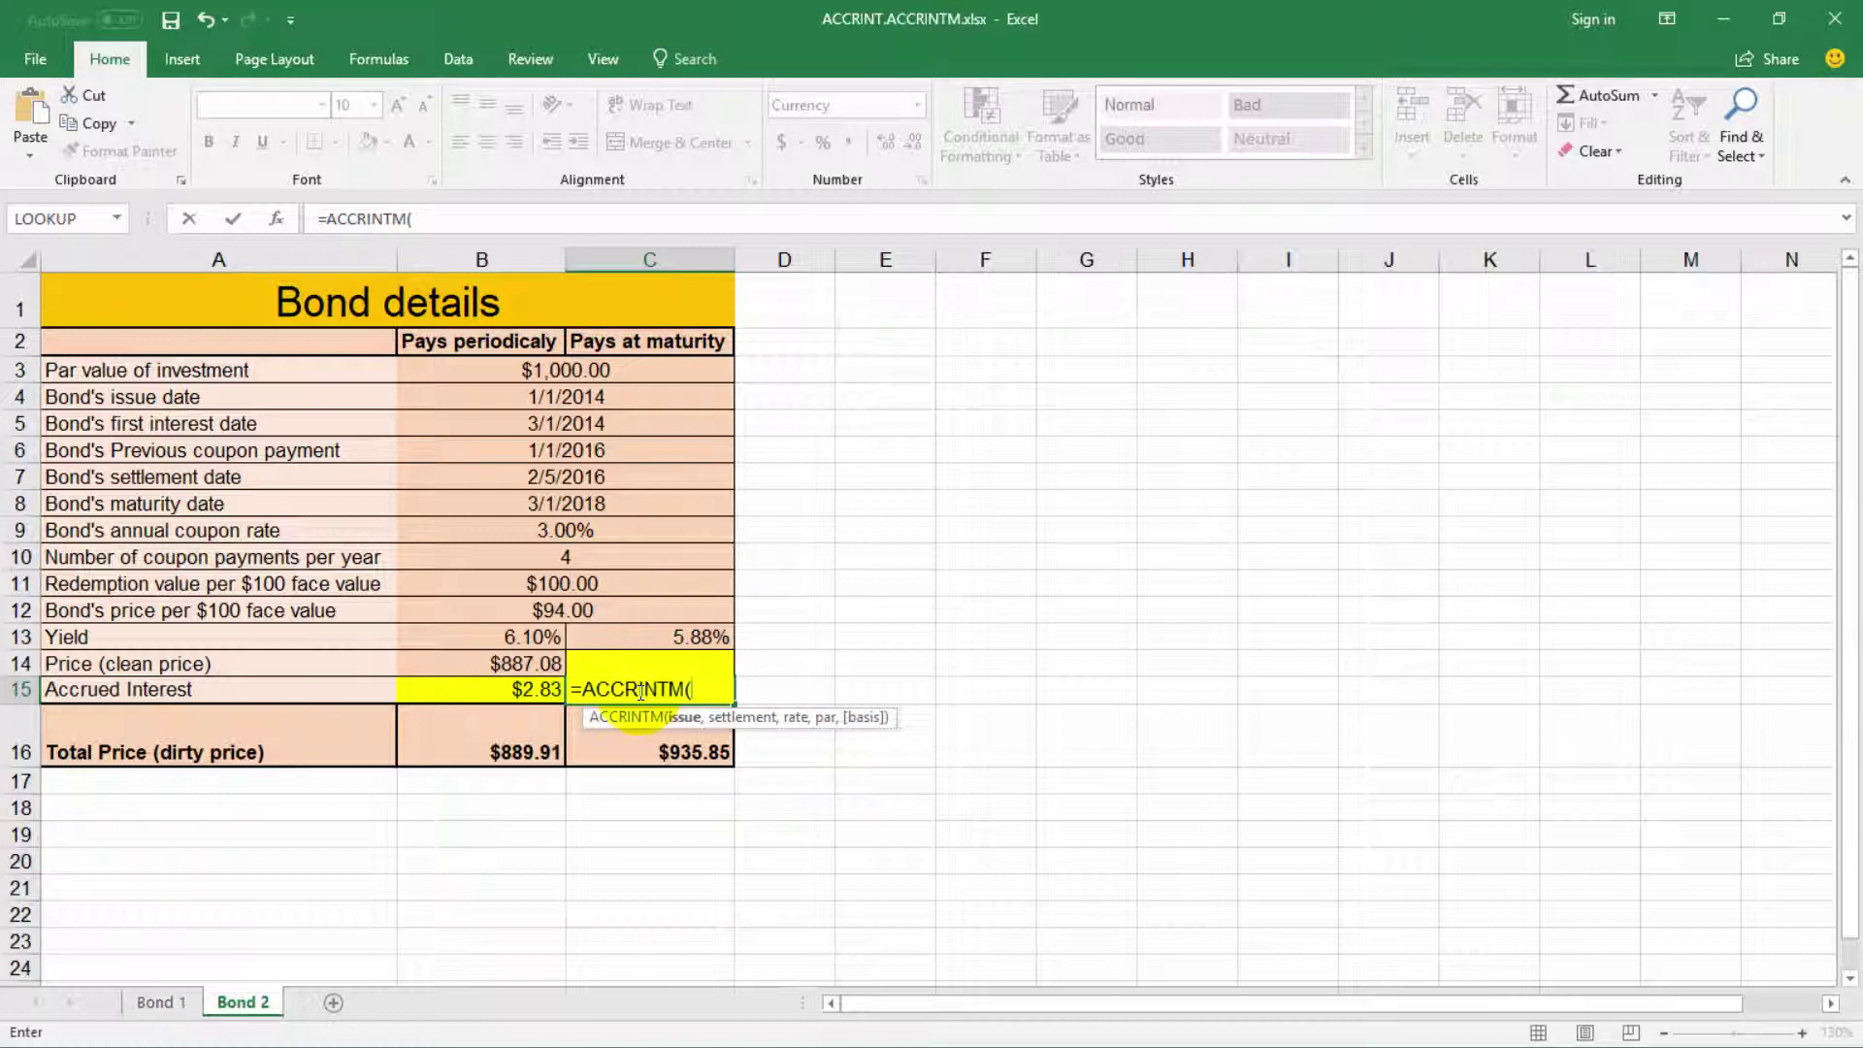
Step: Complete C15 as =ACCRINTM(B4,B7,B9,B3), returning $62.83 and a $998.68 dirty price
{"action": "left_click", "coordinate": [576, 399]}
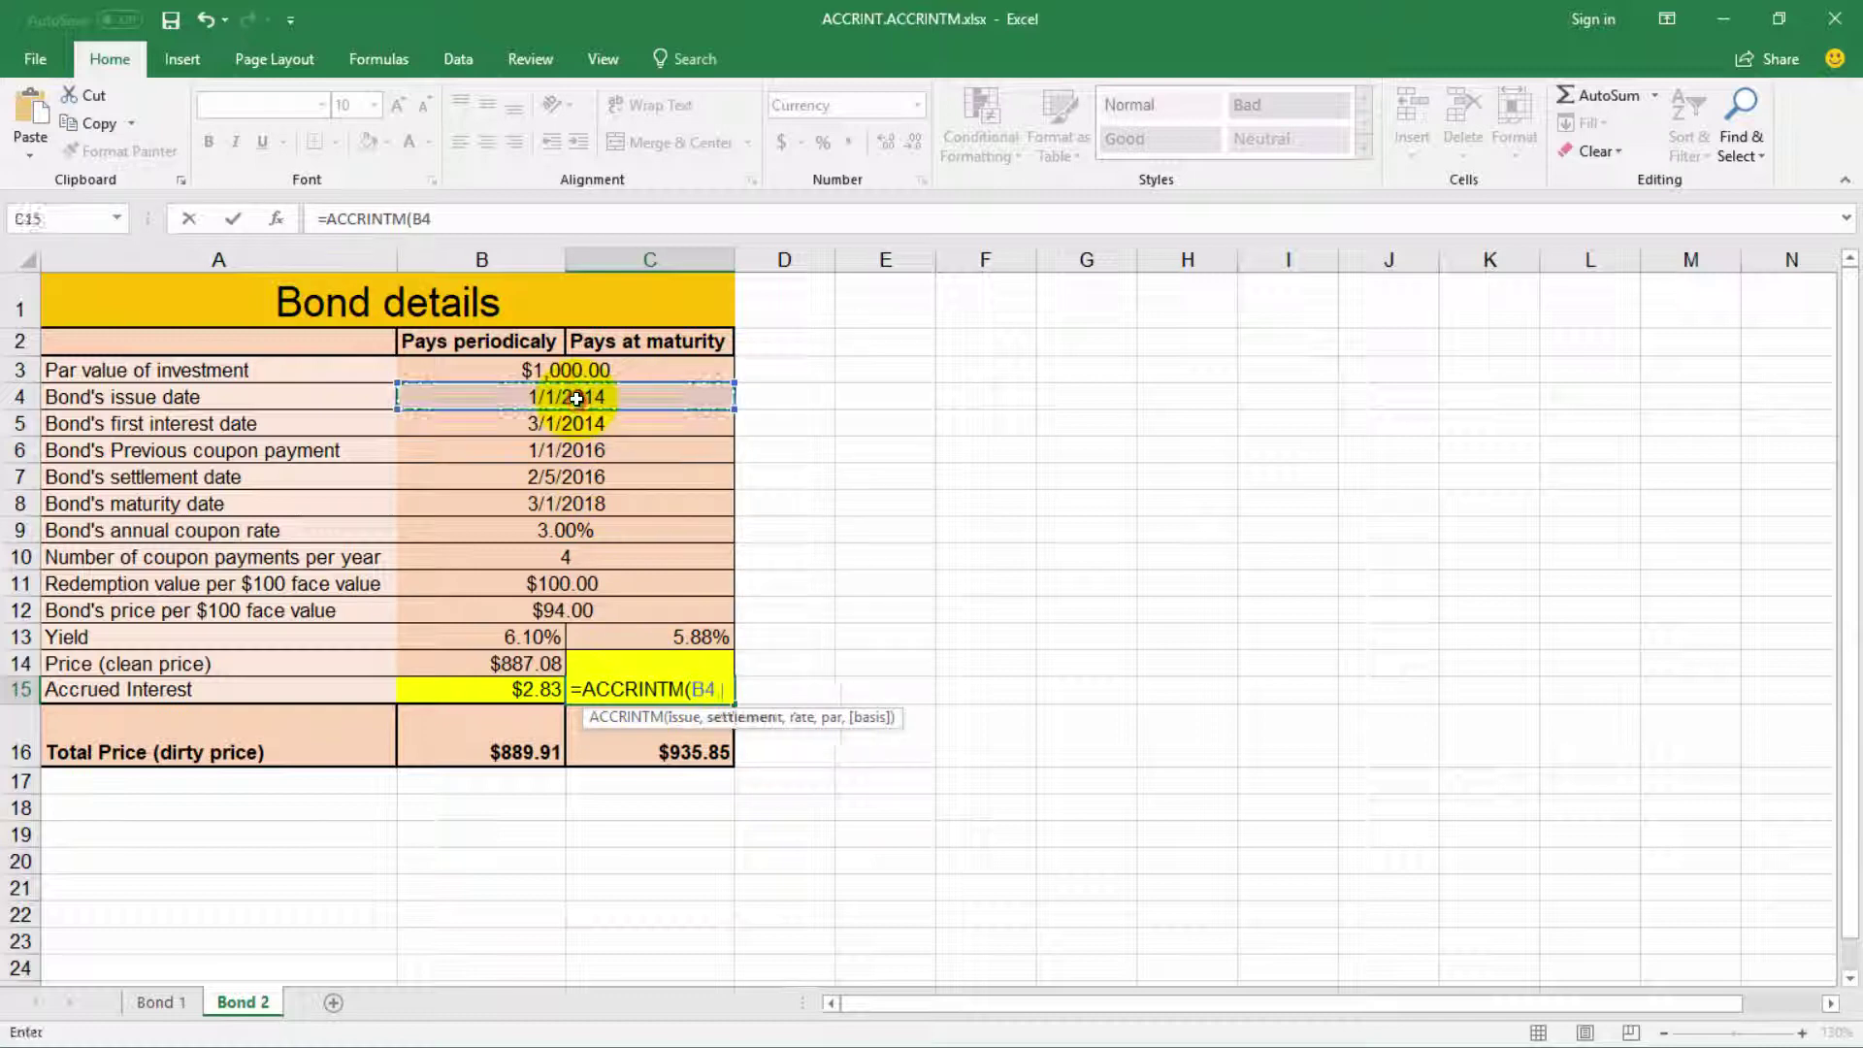
{"action": "type", "text": ","}
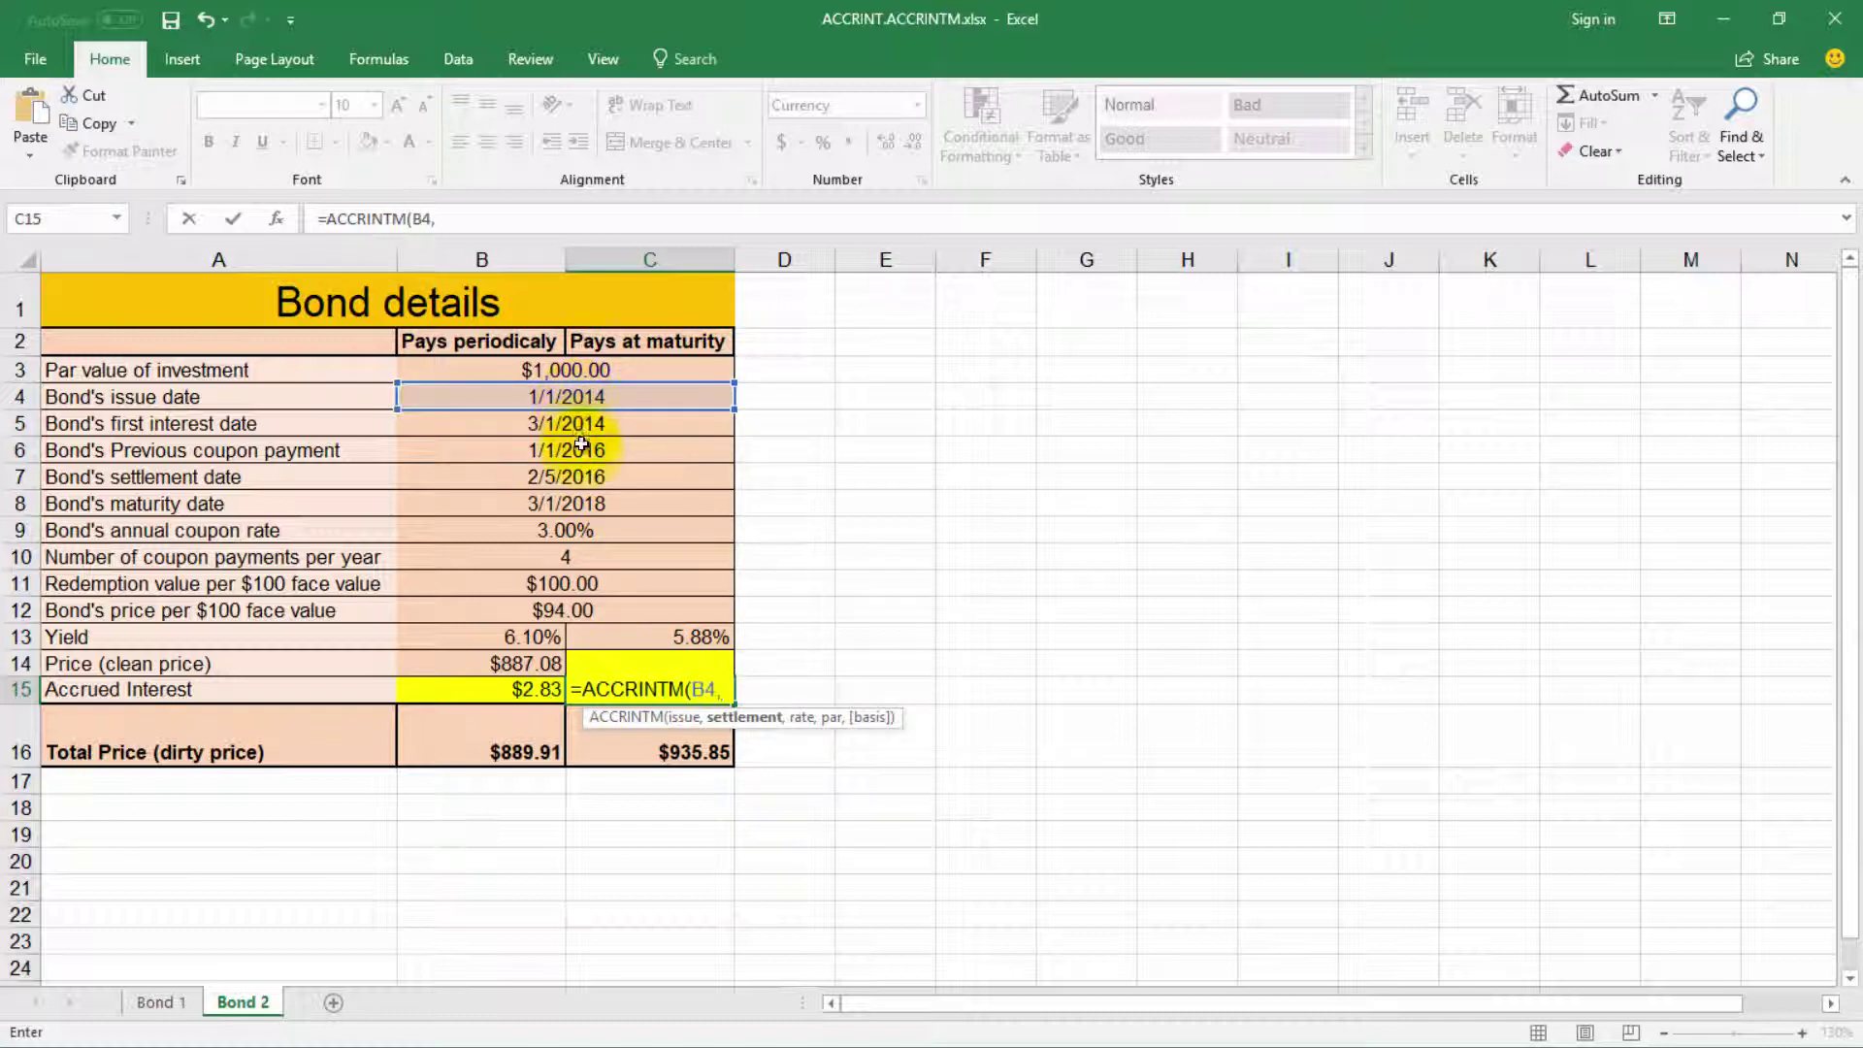
{"action": "left_click", "coordinate": [585, 473]}
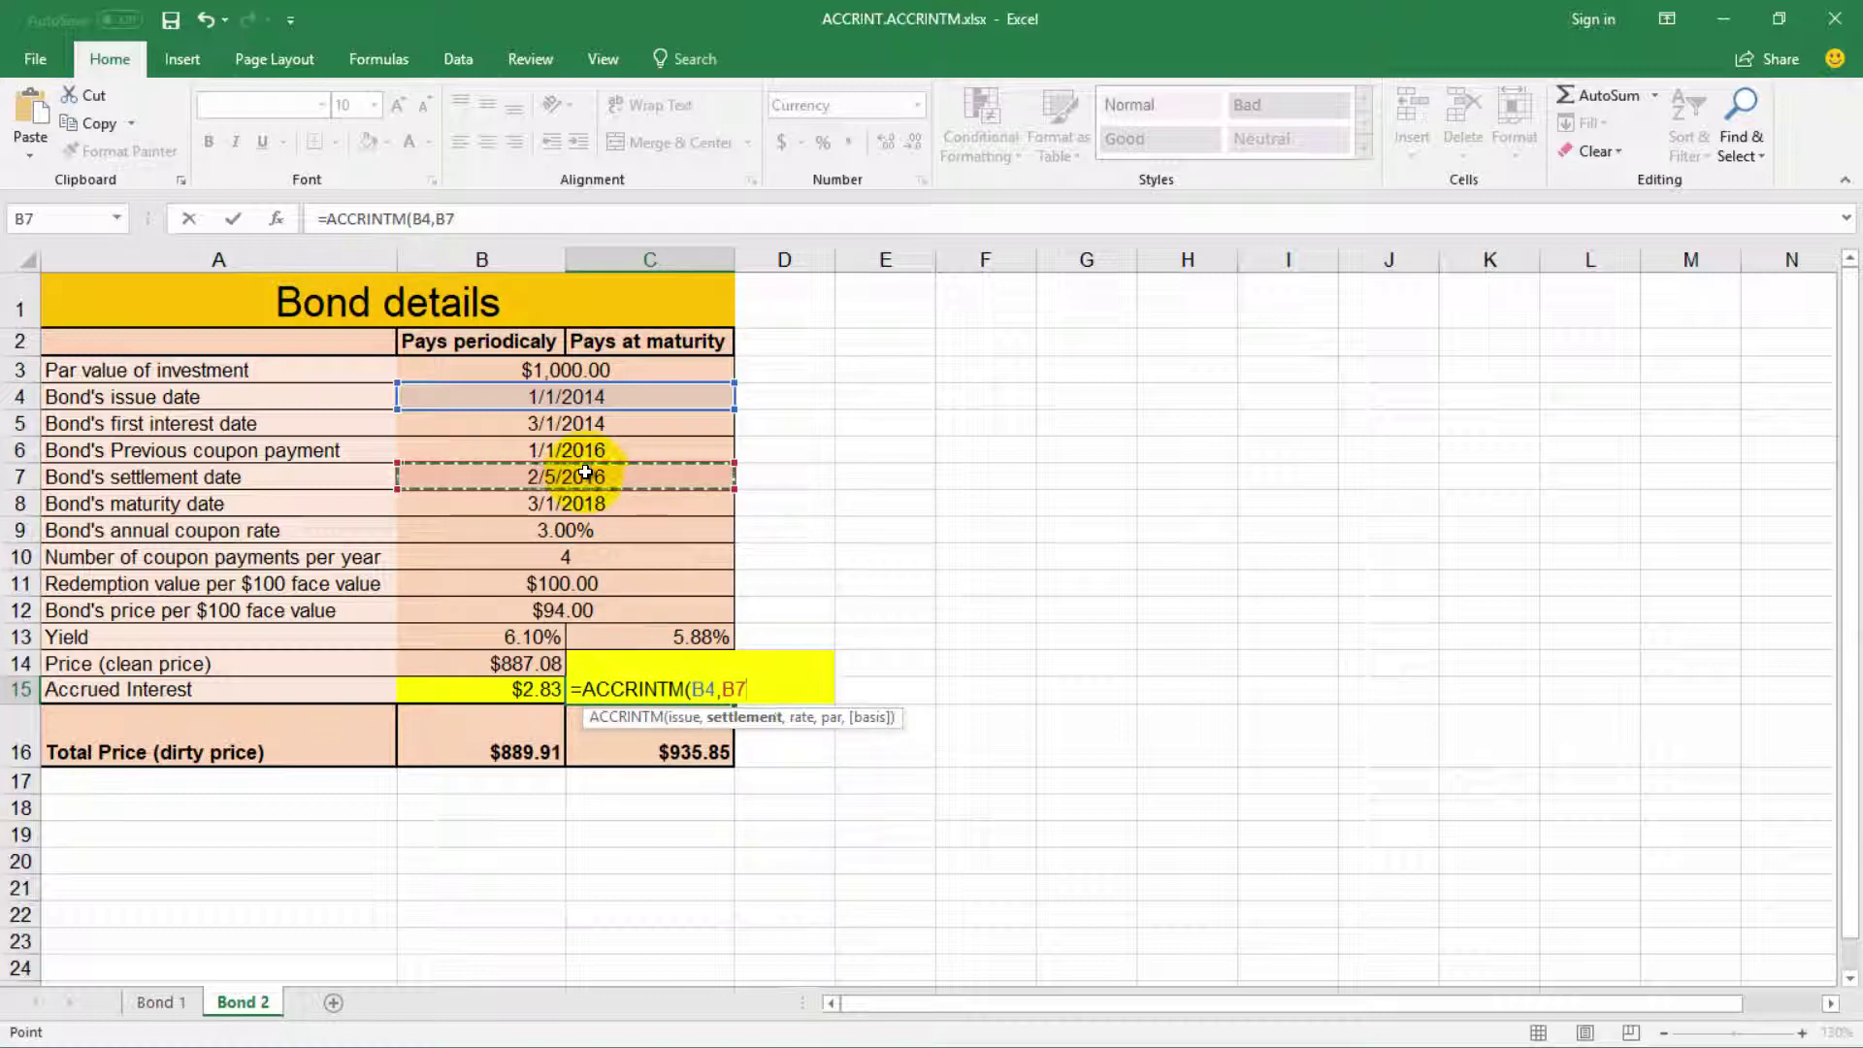
{"action": "type", "text": ","}
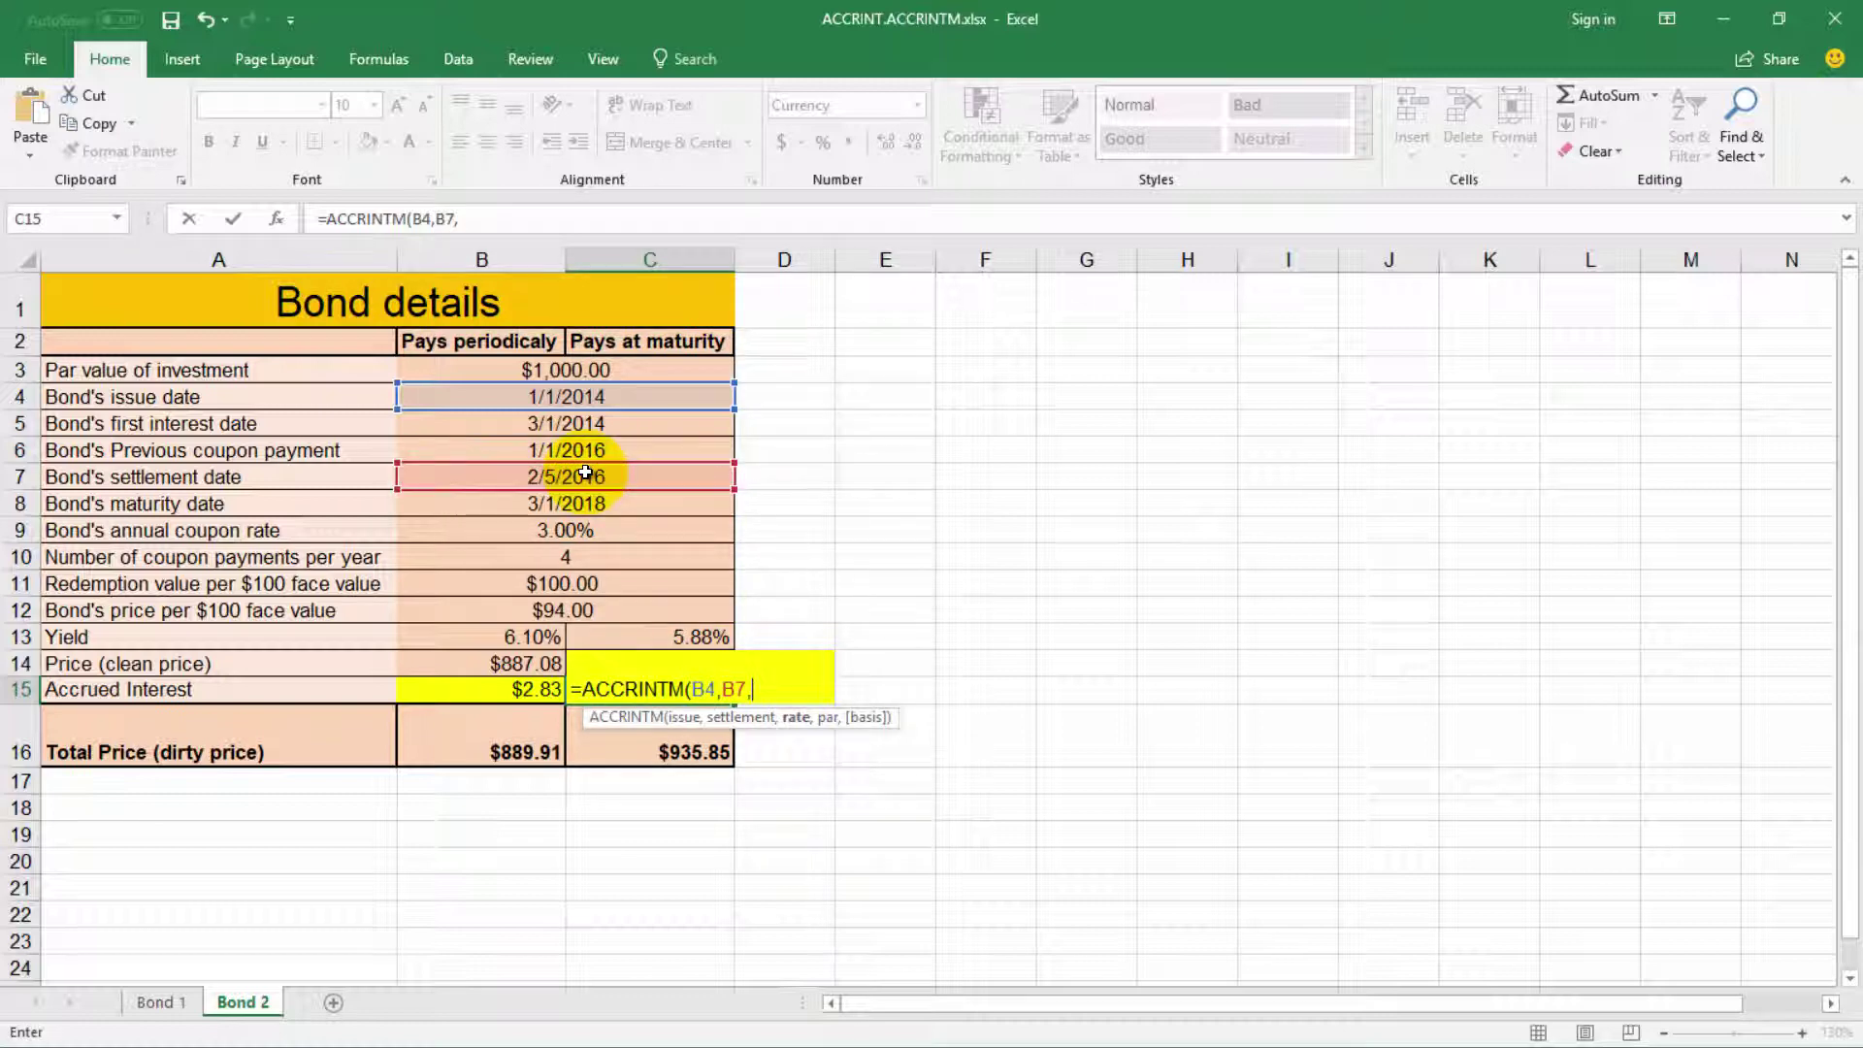
{"action": "left_click", "coordinate": [560, 530]}
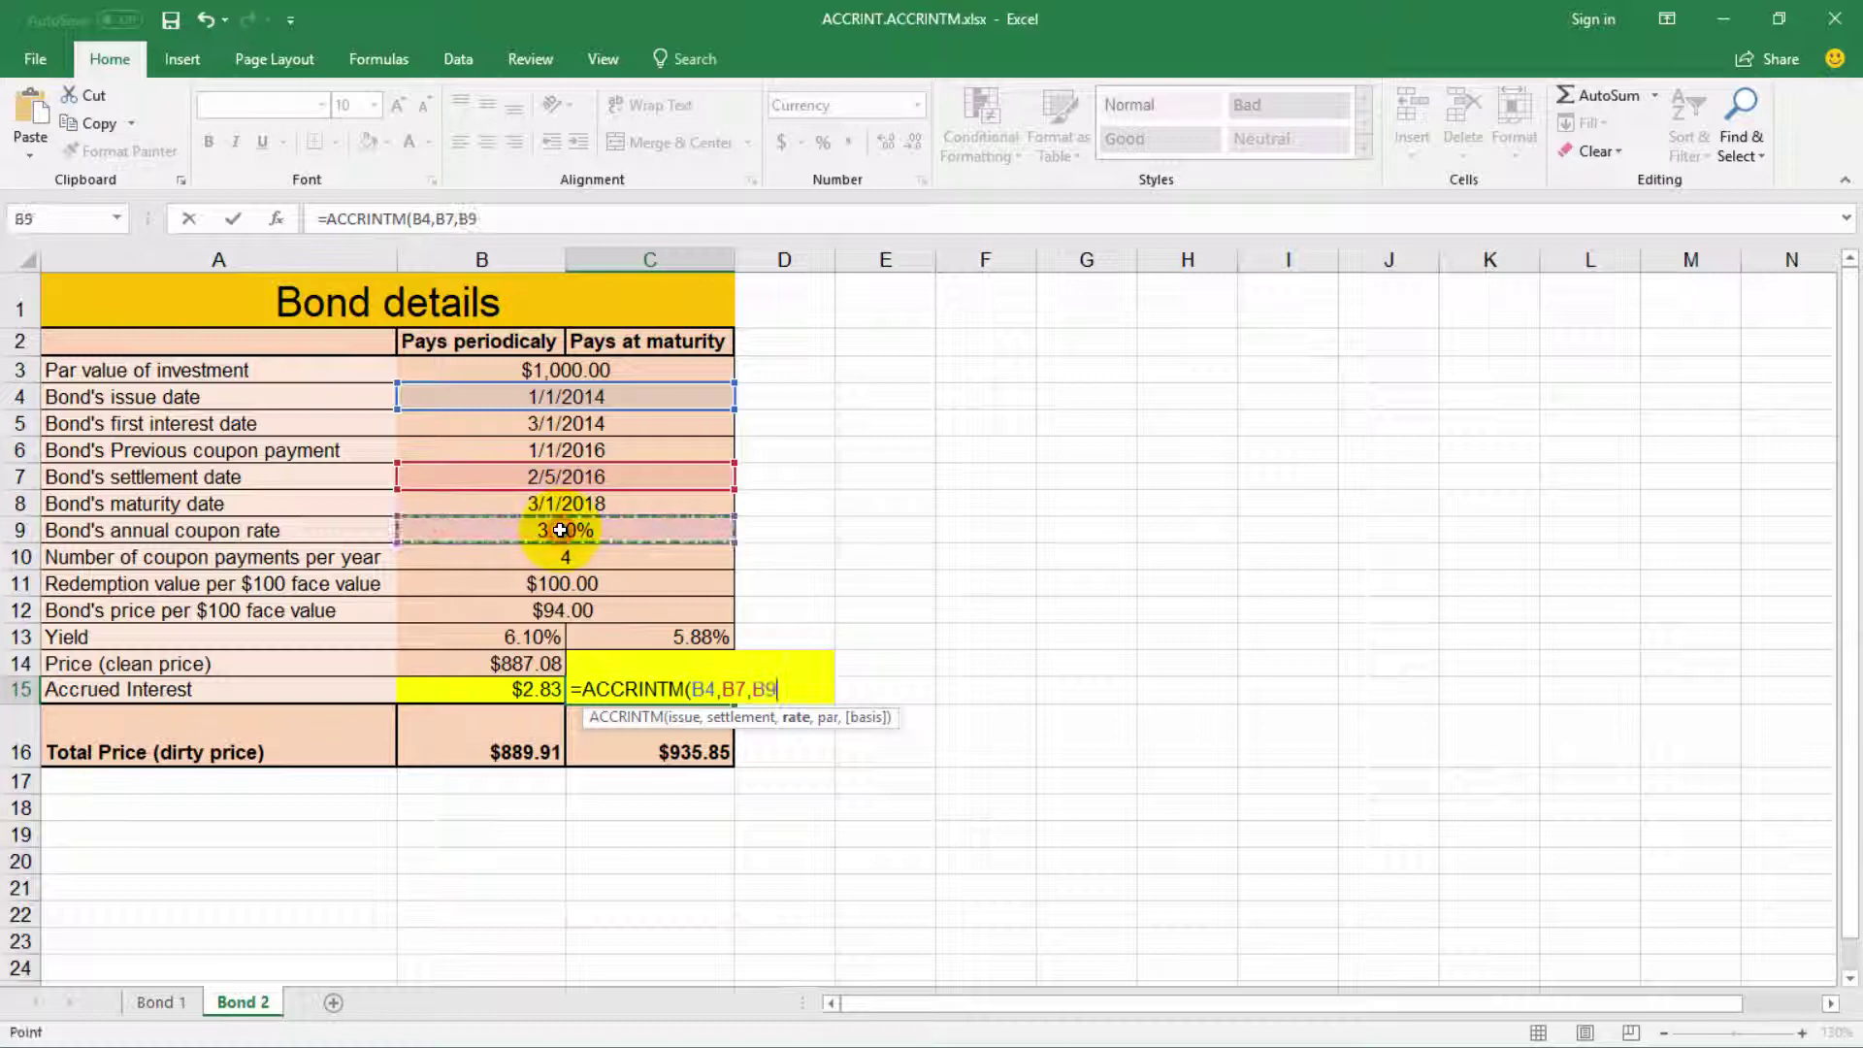
{"action": "type", "text": ","}
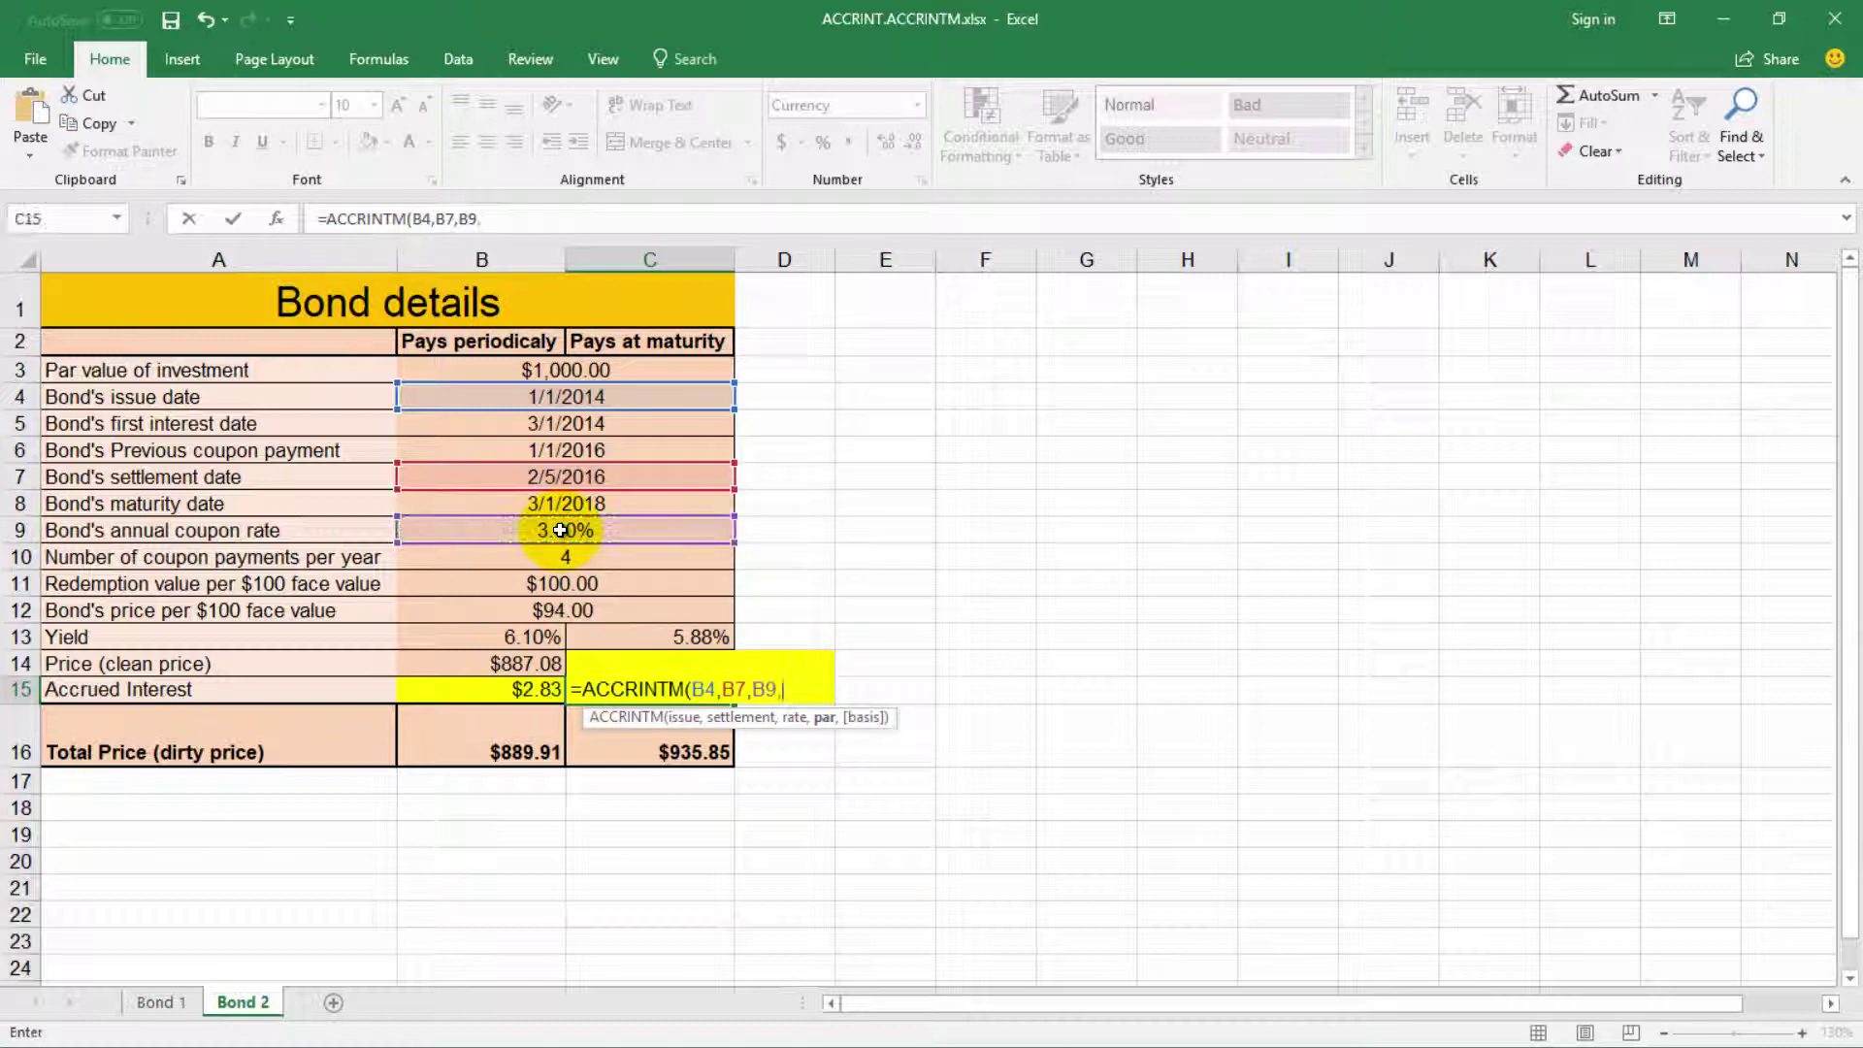
{"action": "left_click", "coordinate": [551, 371]}
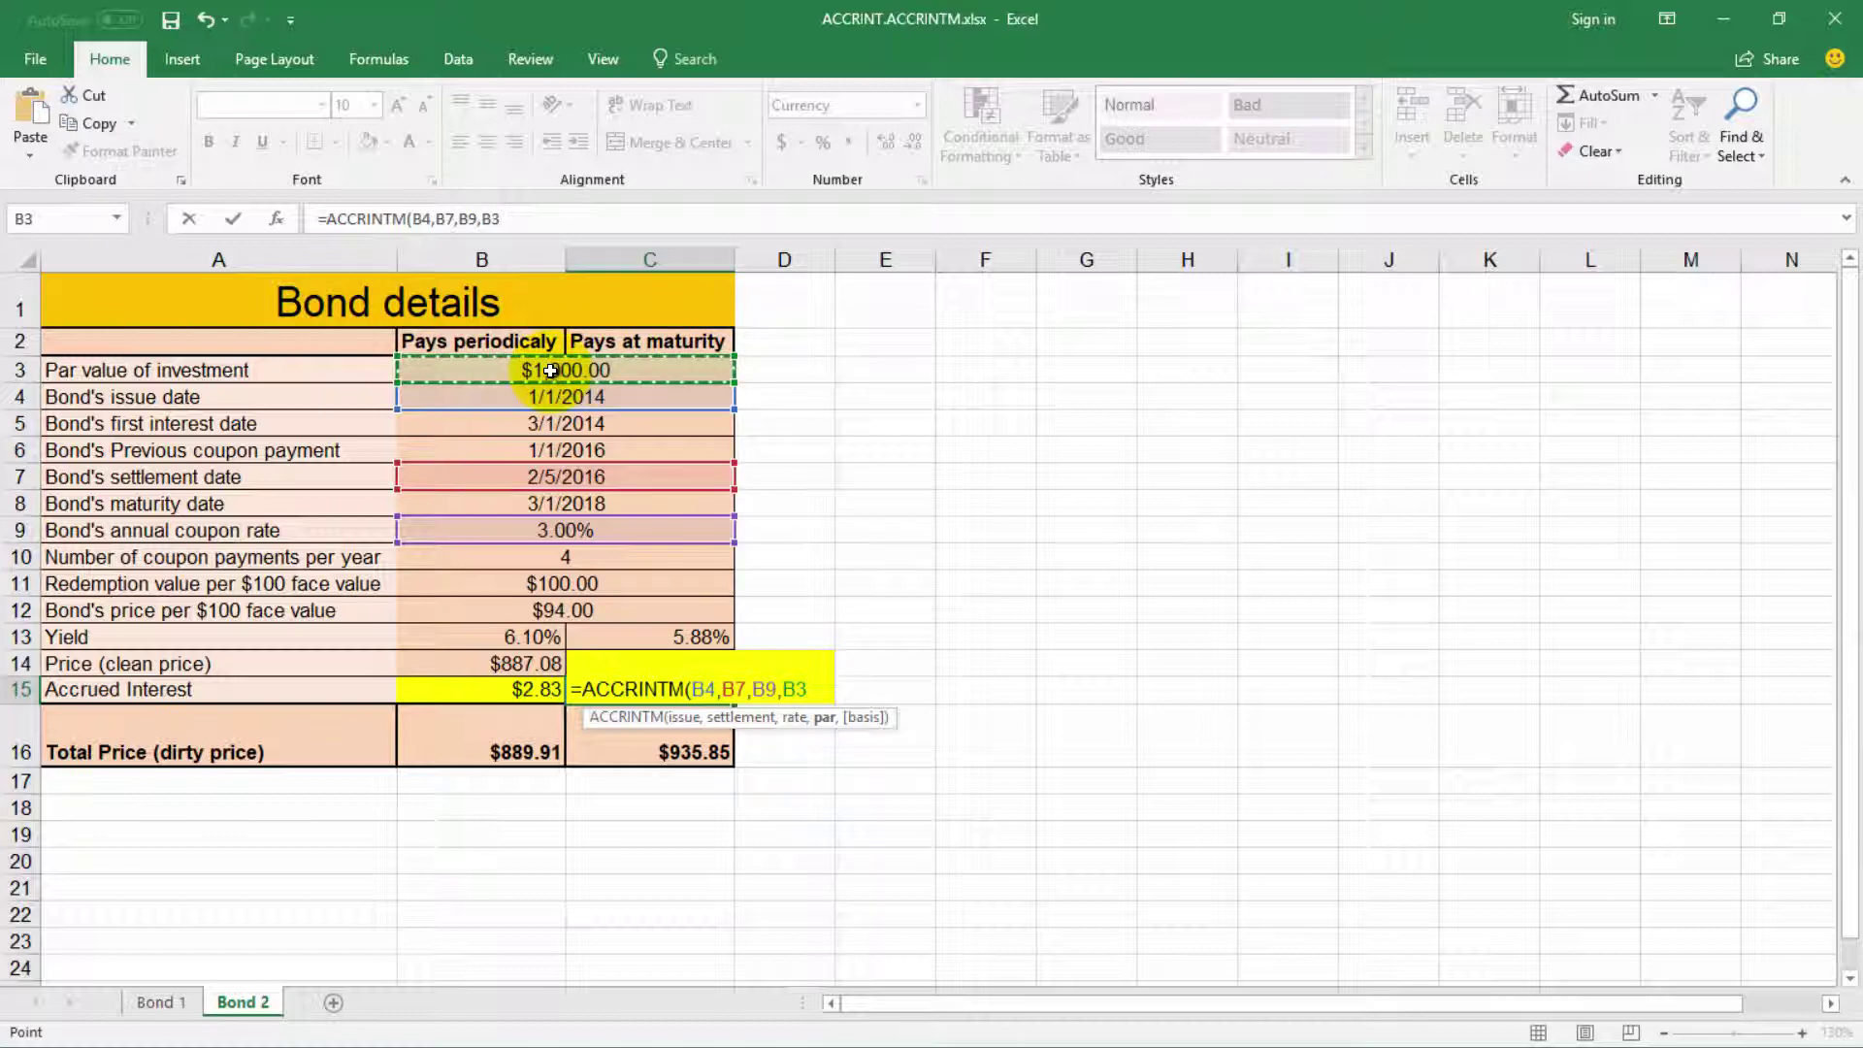
{"action": "type", "text": ")"}
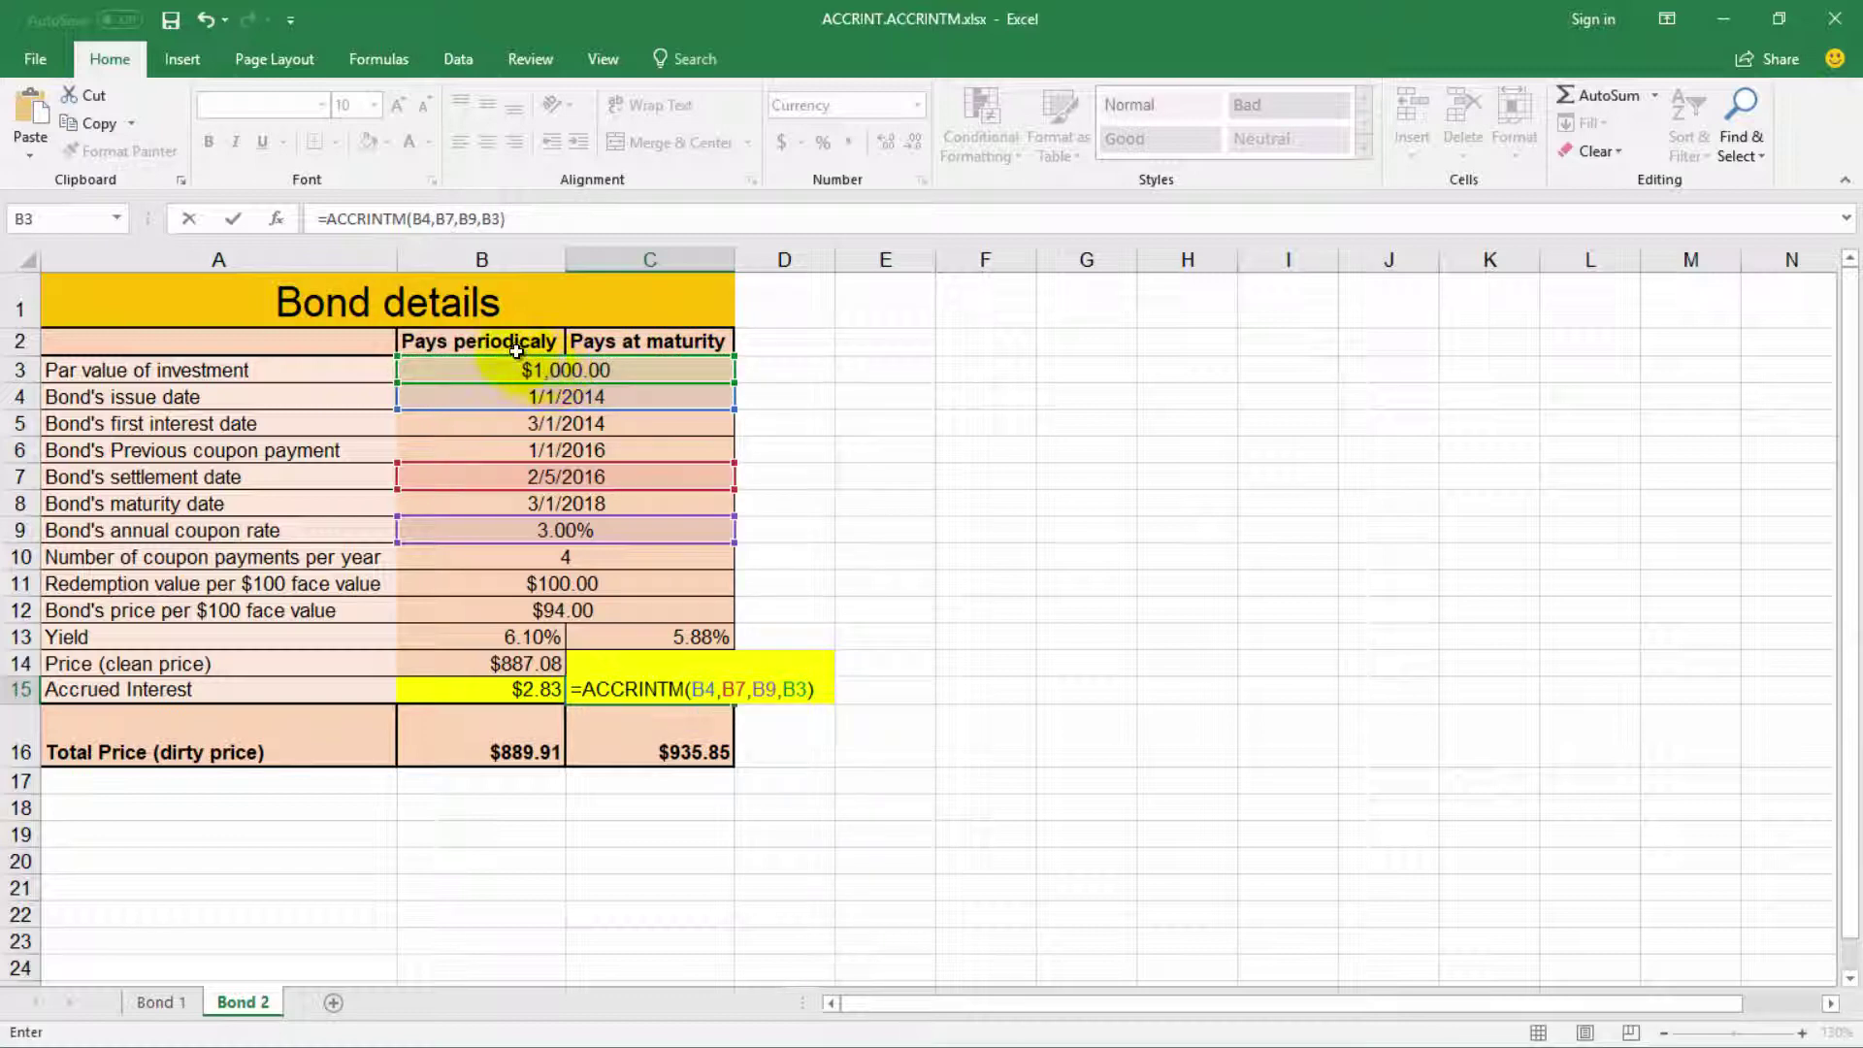
{"action": "left_click", "coordinate": [232, 221]}
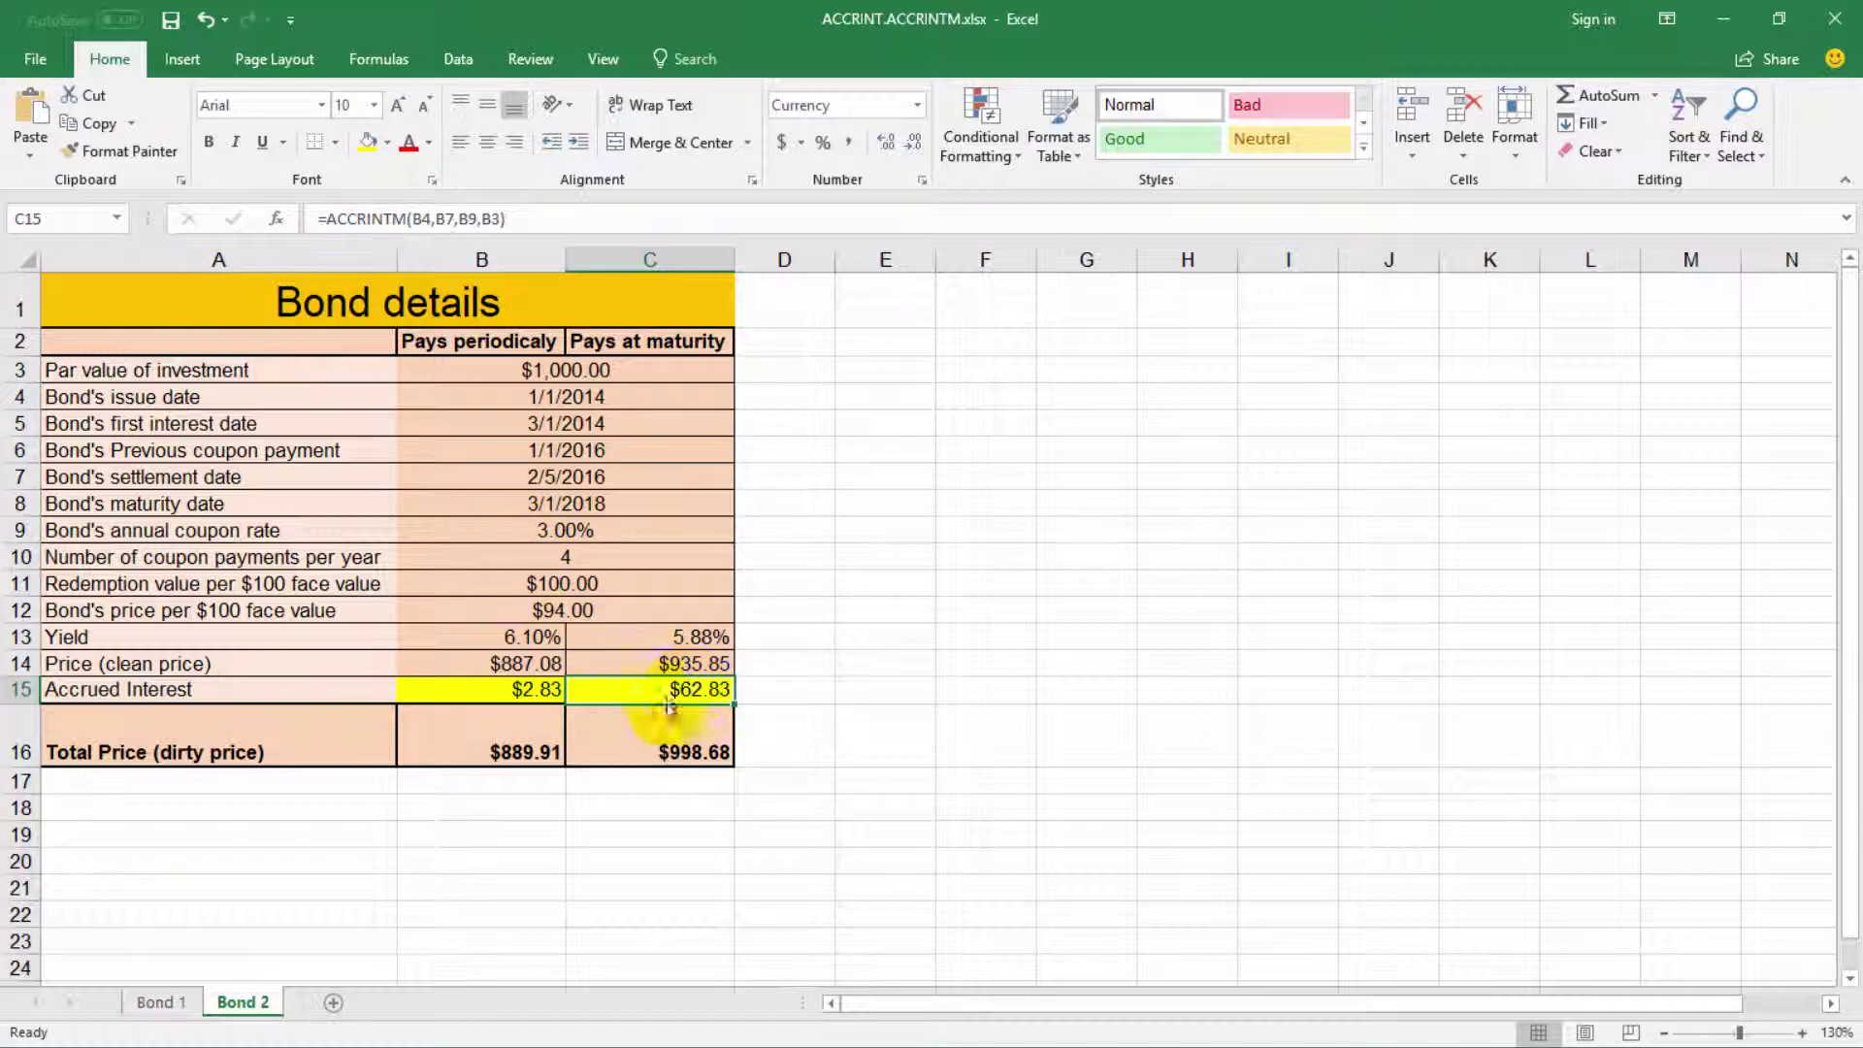
{"action": "left_click", "coordinate": [689, 755]}
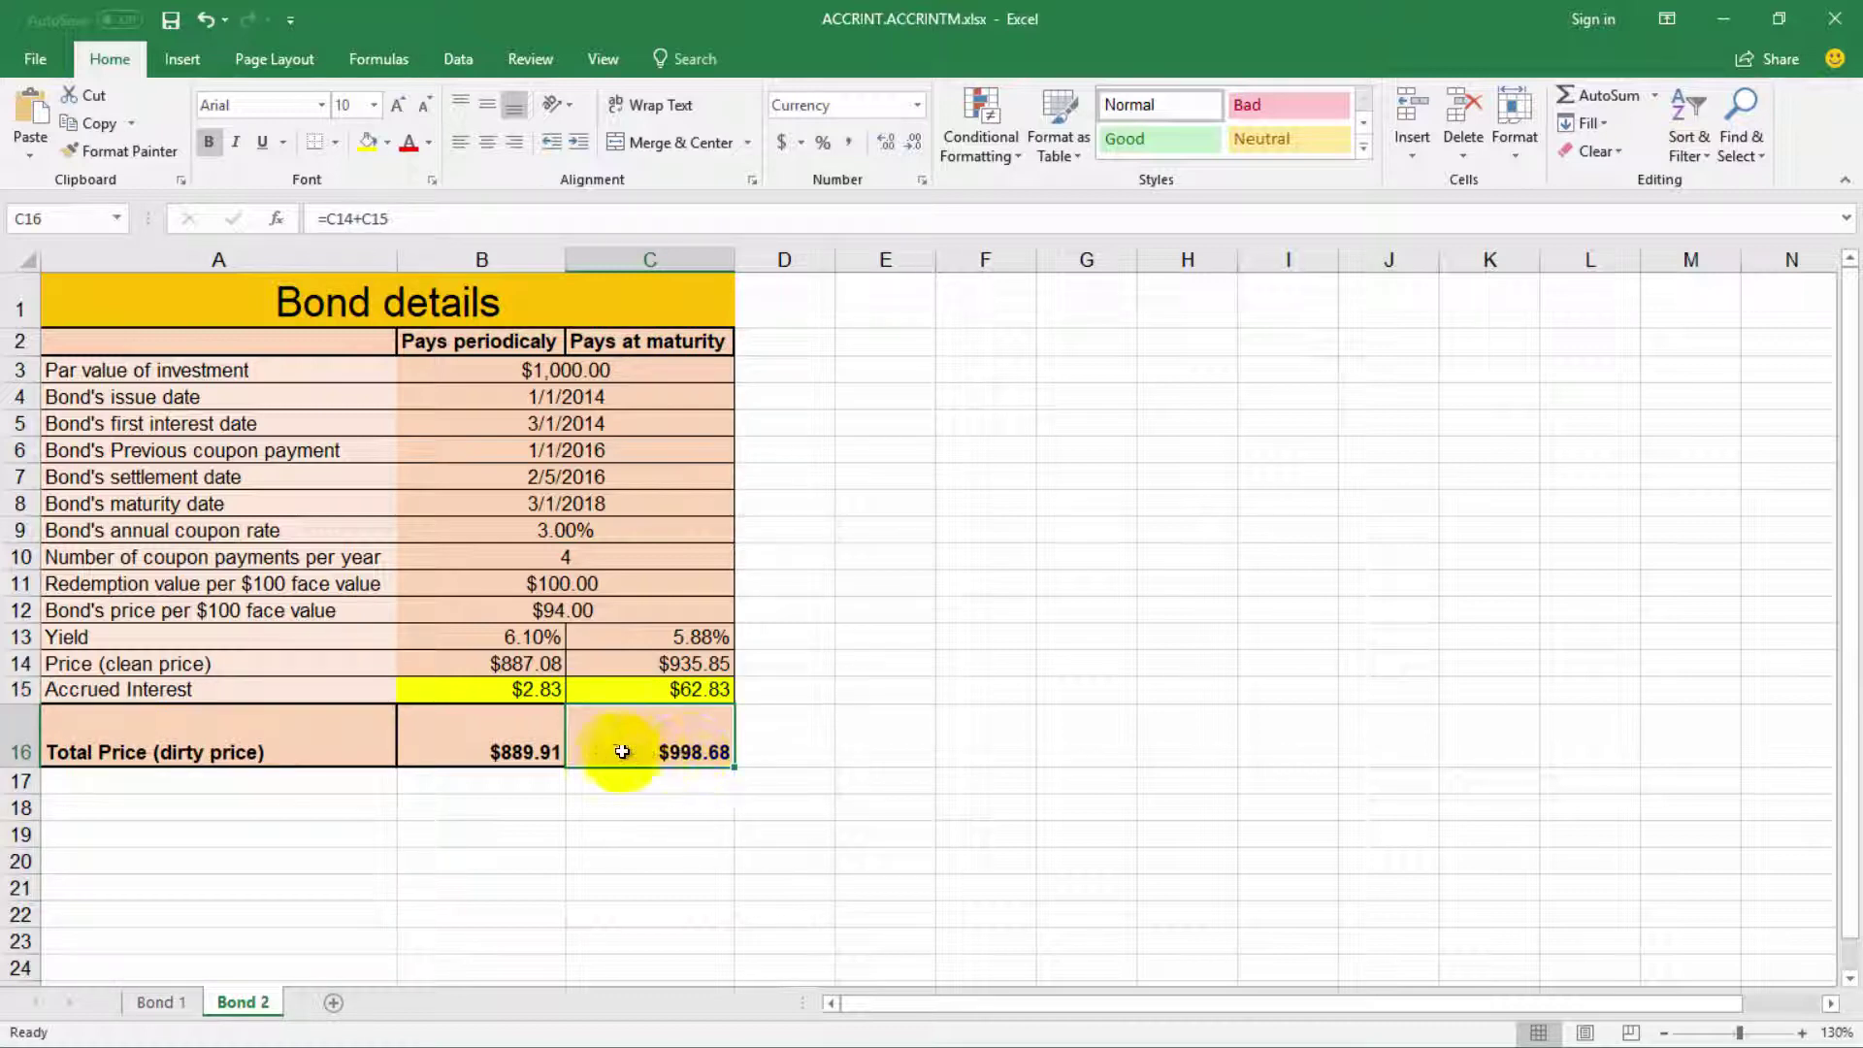
{"action": "left_click_drag", "start_coordinate": [432, 758], "coordinate": [655, 740]}
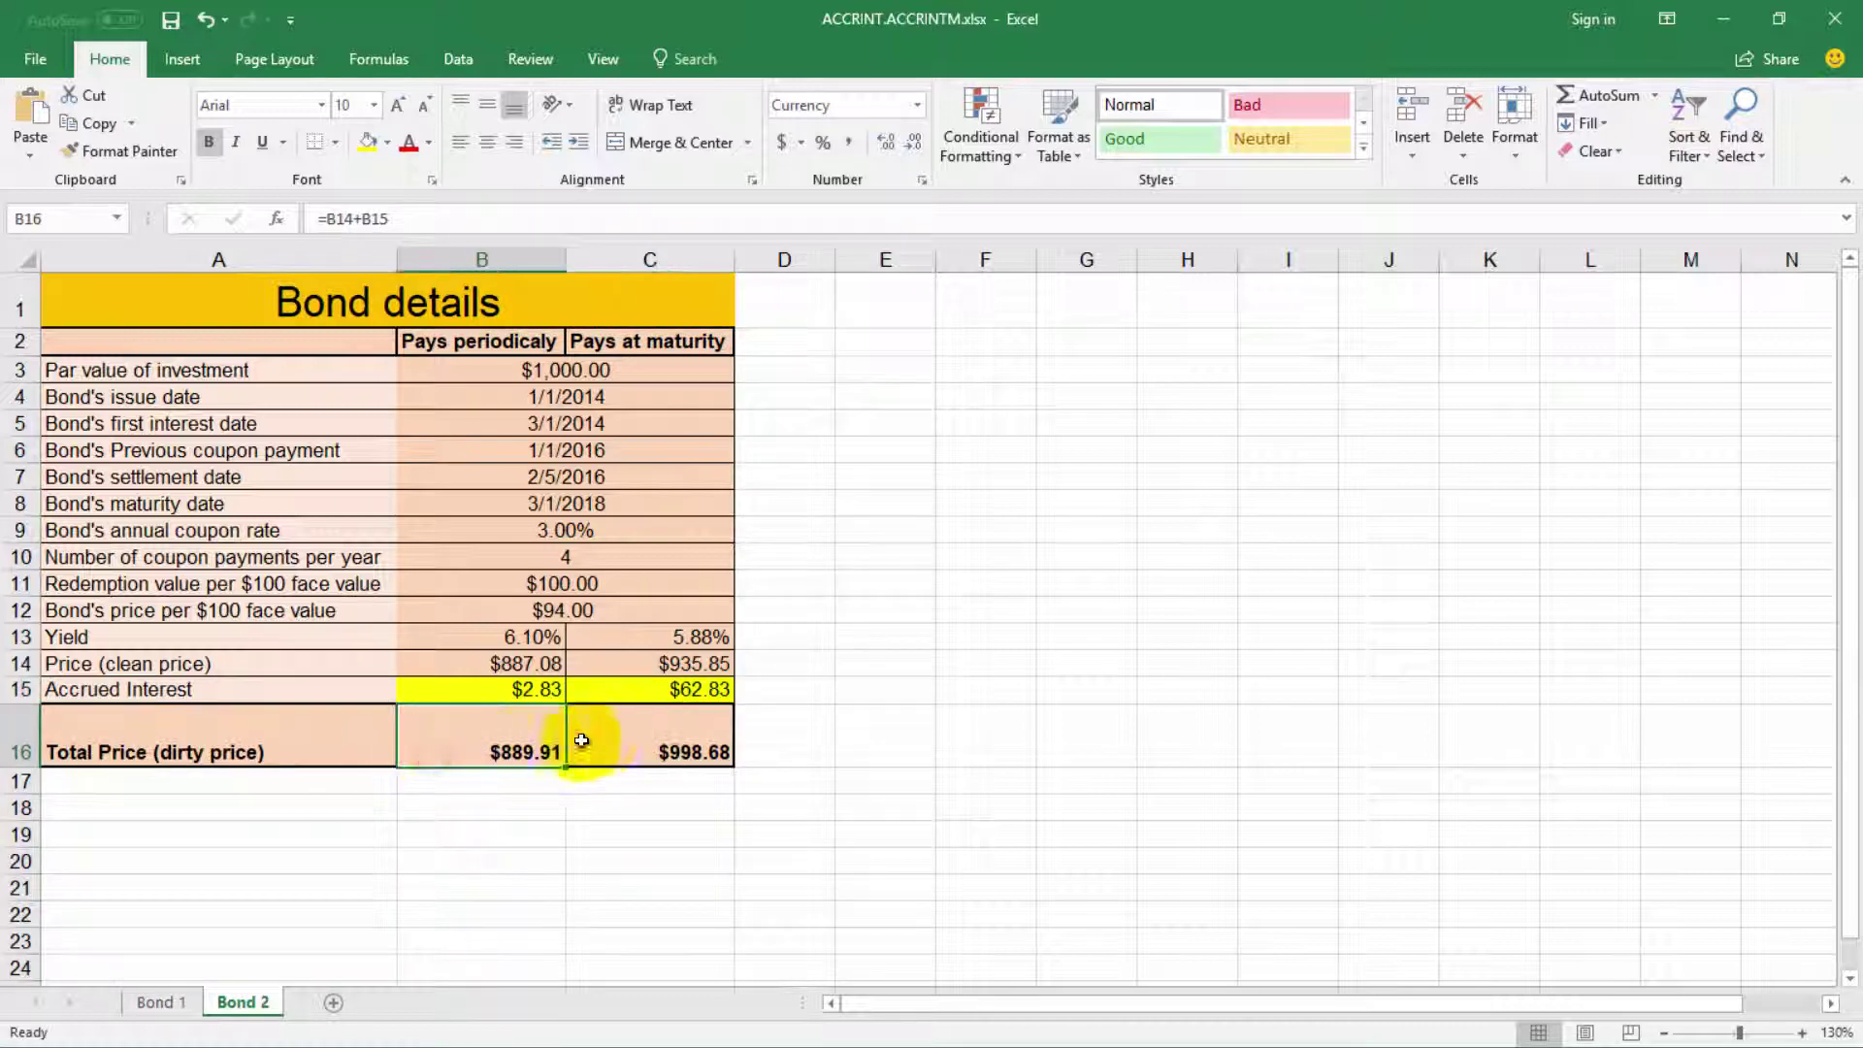